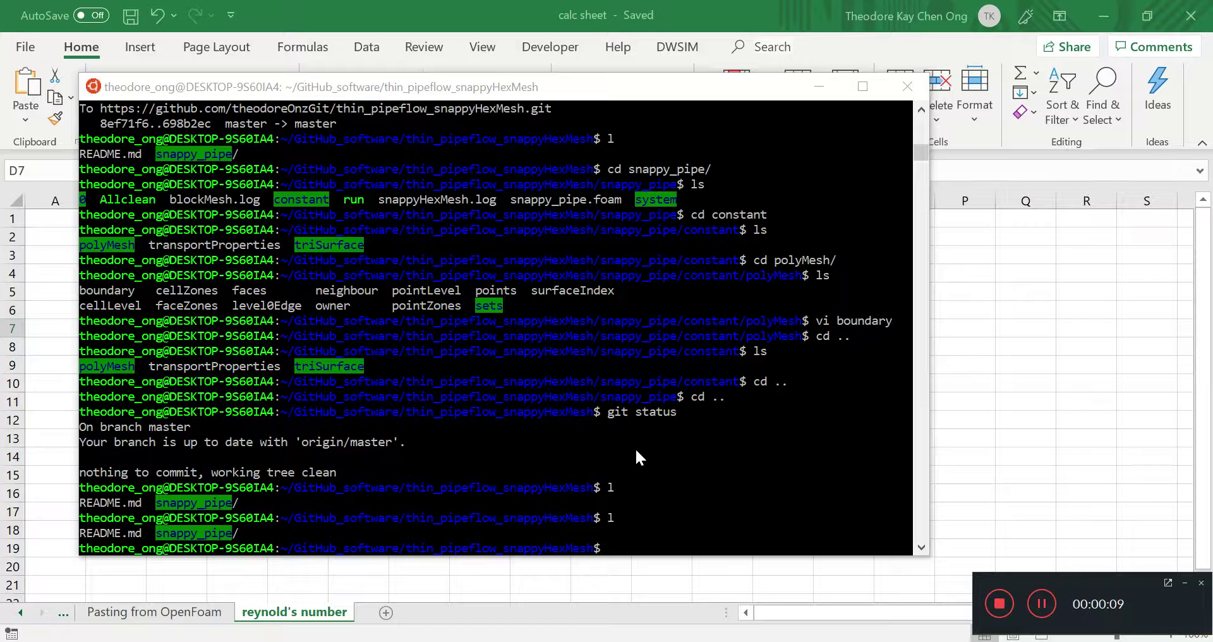
List the current directory, then enter snappy_pipe and list its contents.
{"action": "left_click", "coordinate": [719, 536]}
{"action": "type", "text": "l"}
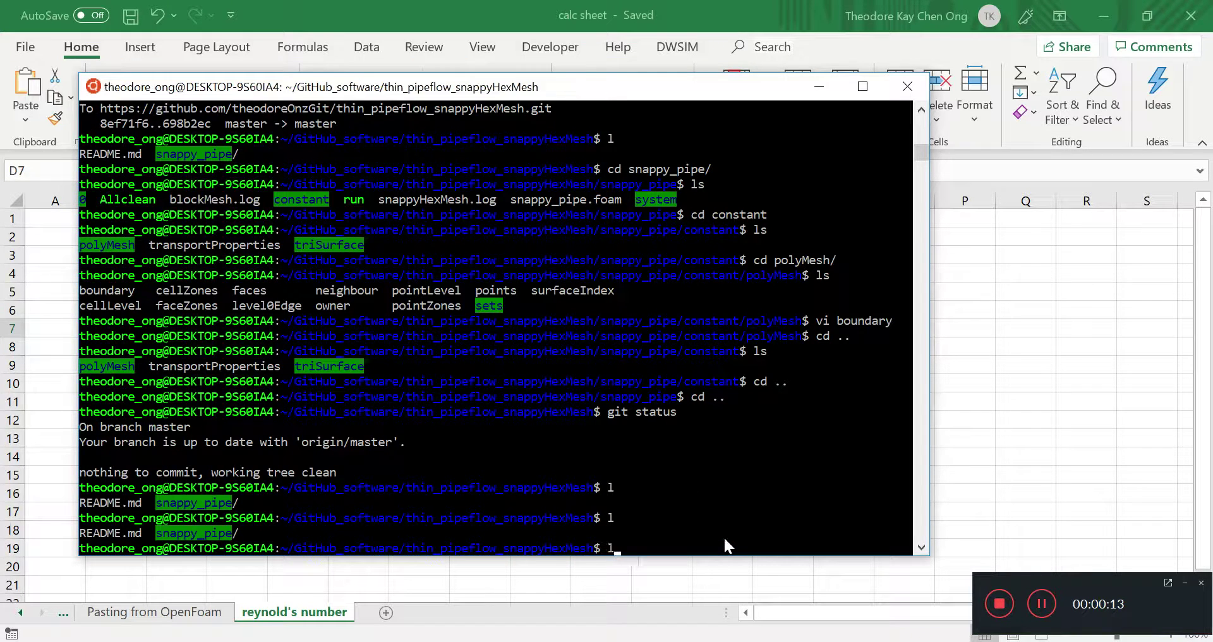
{"action": "key", "text": "Return"}
{"action": "type", "text": "cd sn"}
{"action": "key", "text": "Tab"}
{"action": "key", "text": "Return"}
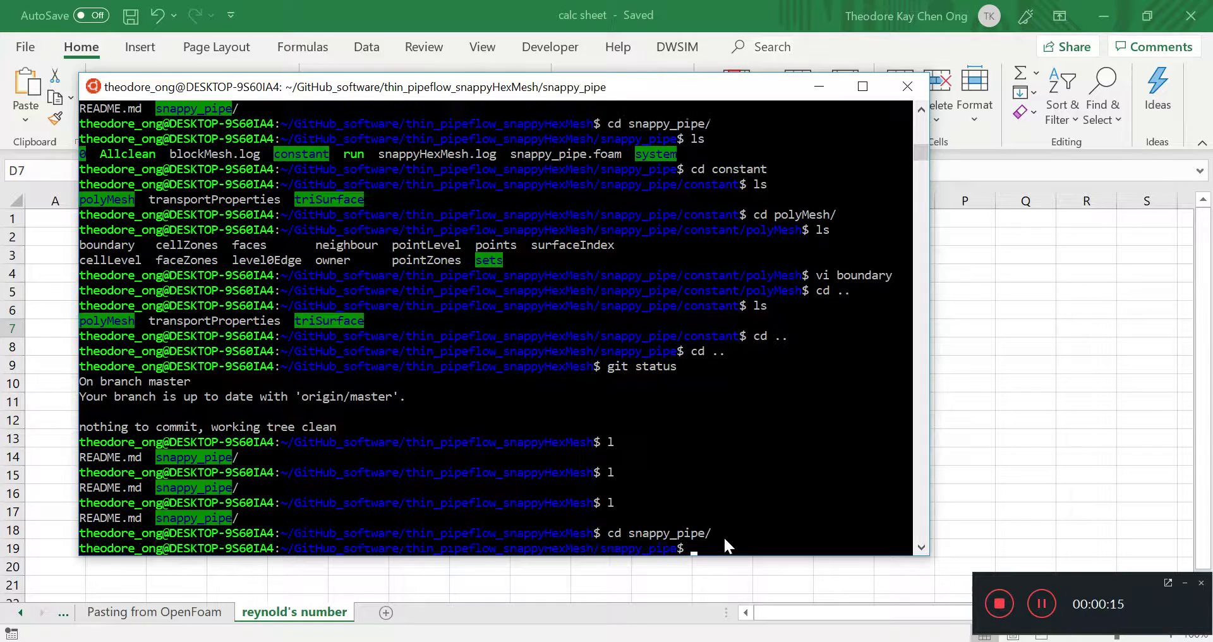
{"action": "type", "text": "ls"}
{"action": "key", "text": "Return"}
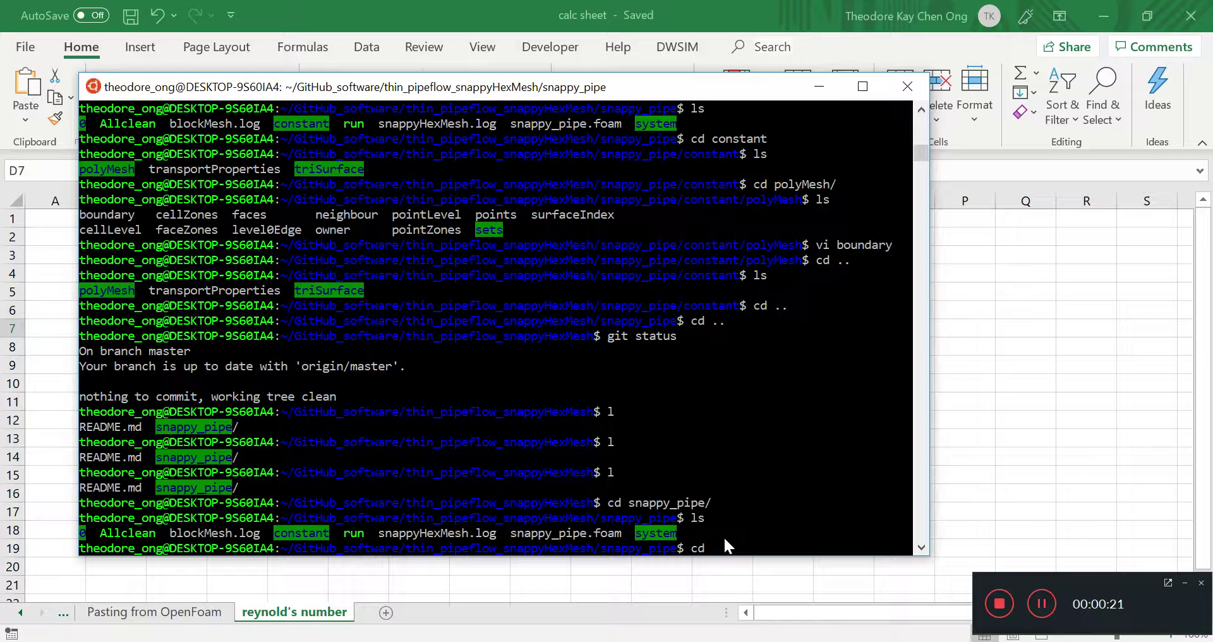
Go into constant, list it, then descend into polyMesh/sets.
{"action": "key", "text": "Tab"}
{"action": "key", "text": "Return"}
{"action": "type", "text": "ls"}
{"action": "key", "text": "Return"}
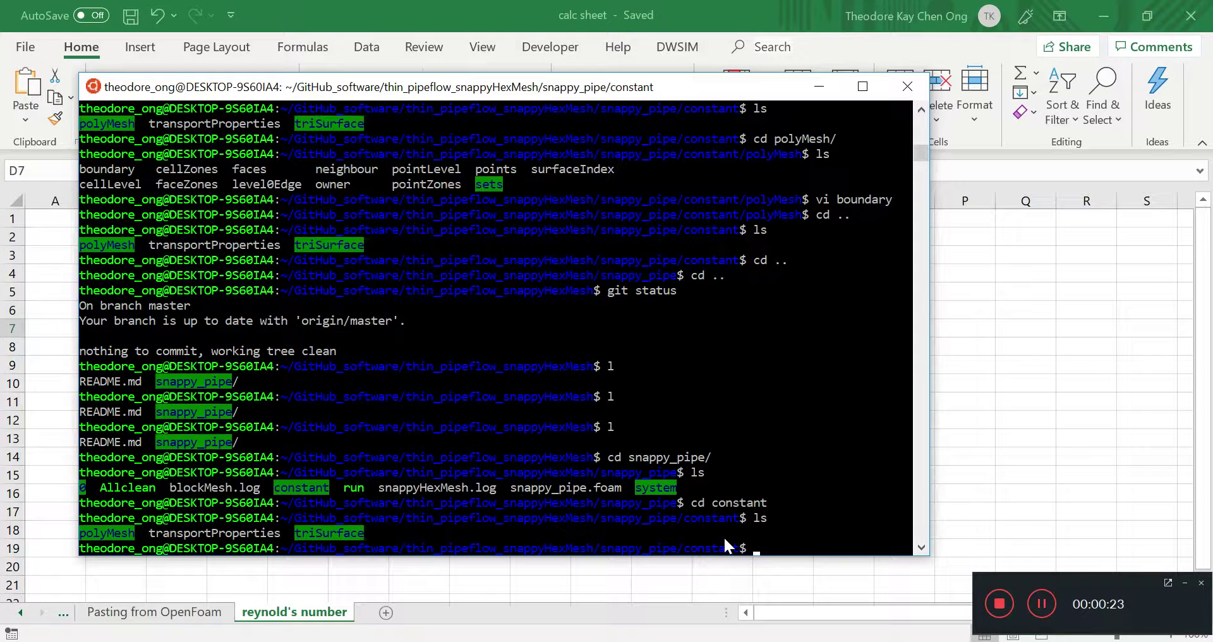
{"action": "type", "text": "cd po"}
{"action": "key", "text": "Tab"}
{"action": "type", "text": "s"}
{"action": "key", "text": "Tab"}
{"action": "key", "text": "Return"}
{"action": "type", "text": "l"}
{"action": "key", "text": "Return"}
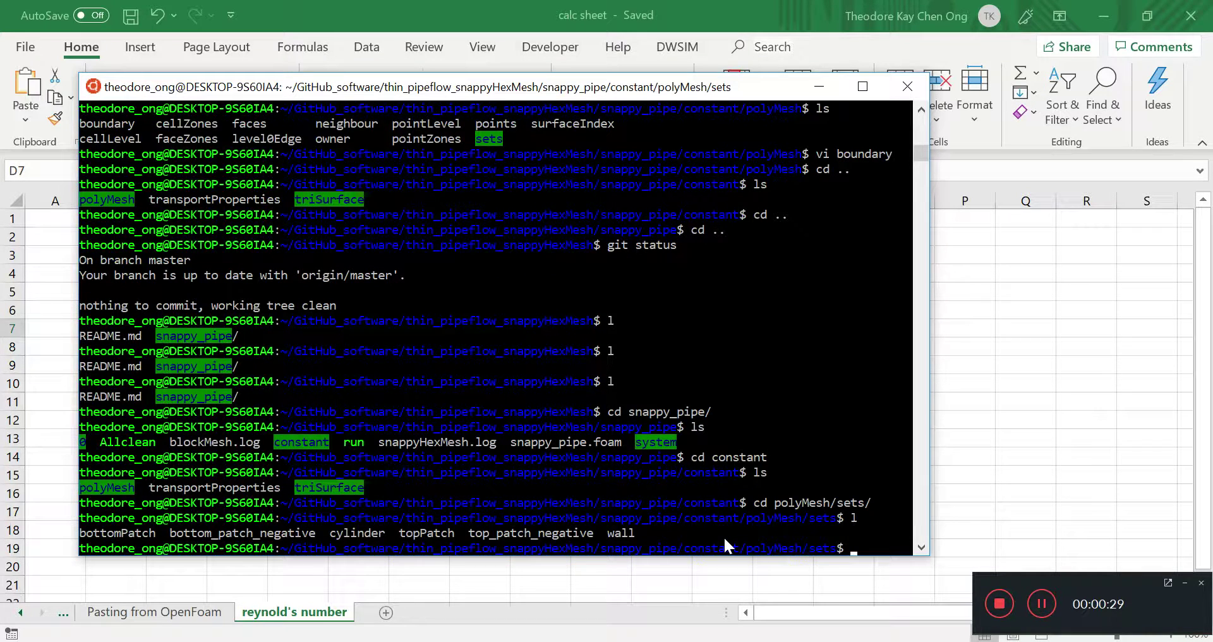
{"action": "left_click_drag", "start_coordinate": [330, 532], "coordinate": [450, 532]}
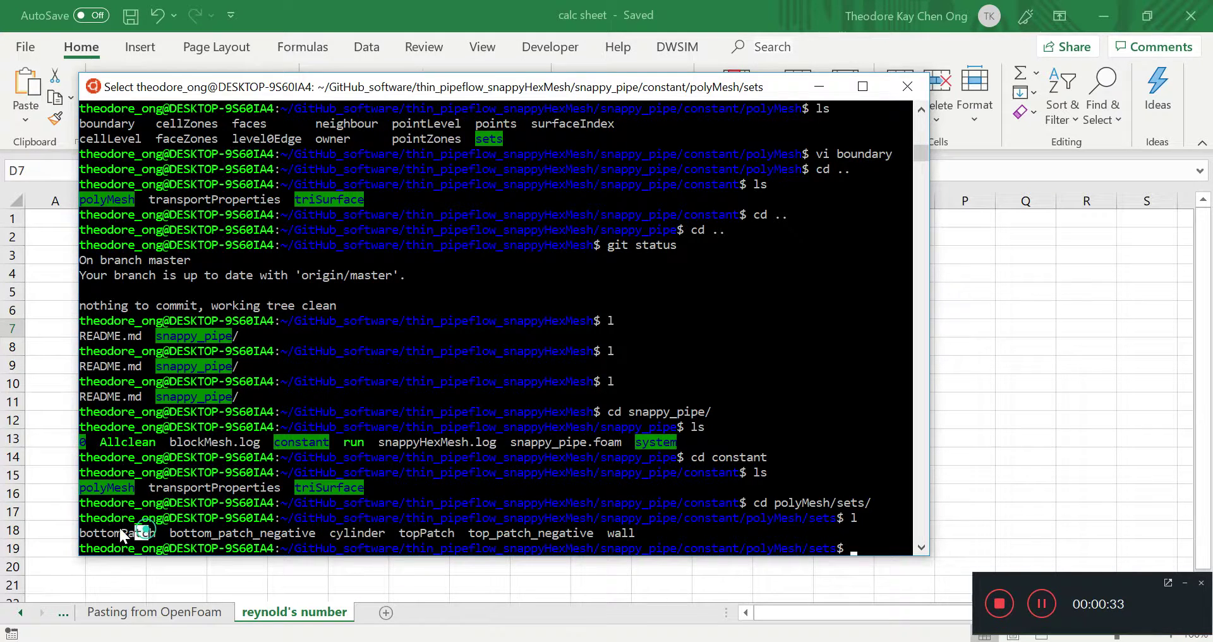
{"action": "left_click_drag", "start_coordinate": [79, 533], "coordinate": [149, 533]}
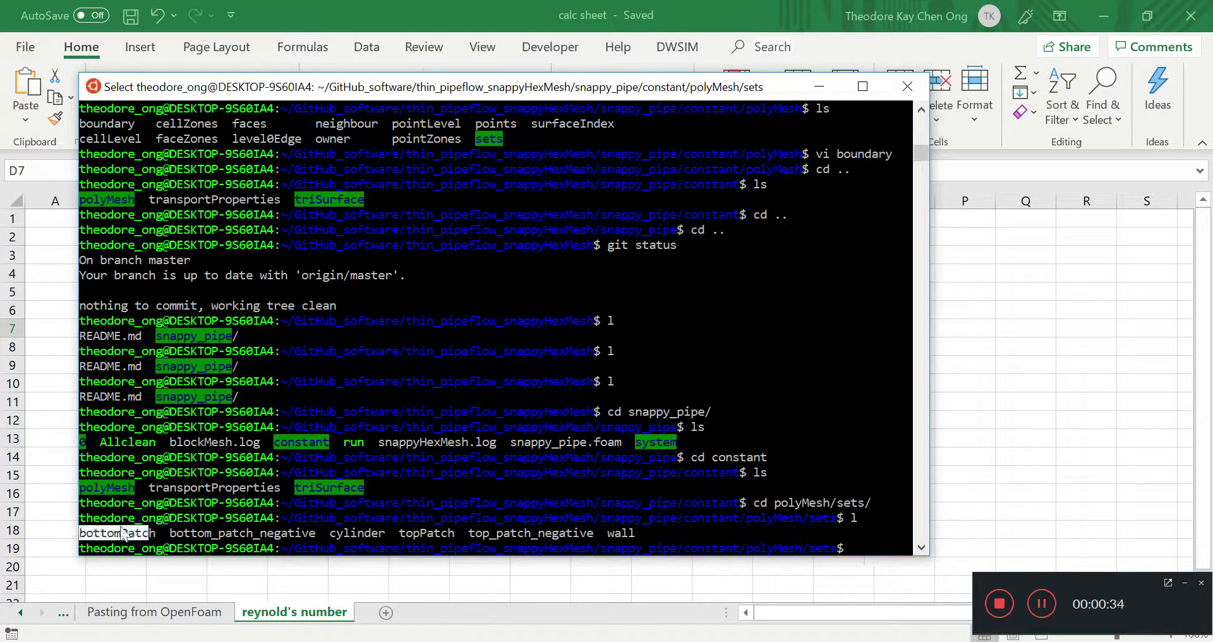
{"action": "double_click", "coordinate": [372, 532]}
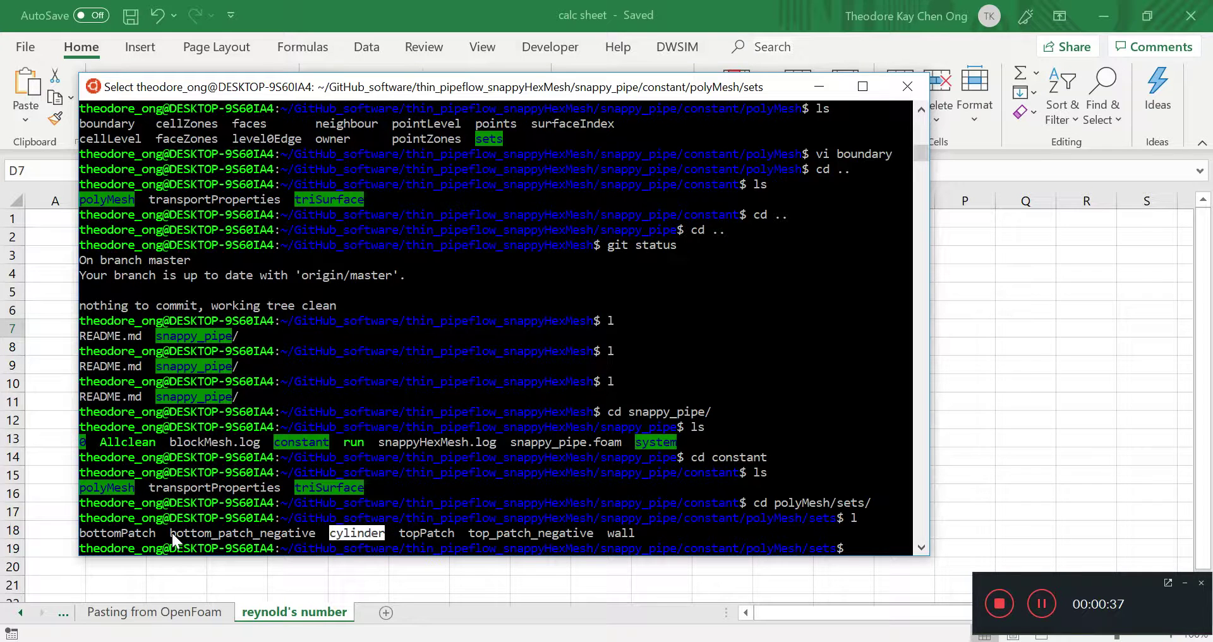
{"action": "left_click_drag", "start_coordinate": [171, 533], "coordinate": [287, 530]}
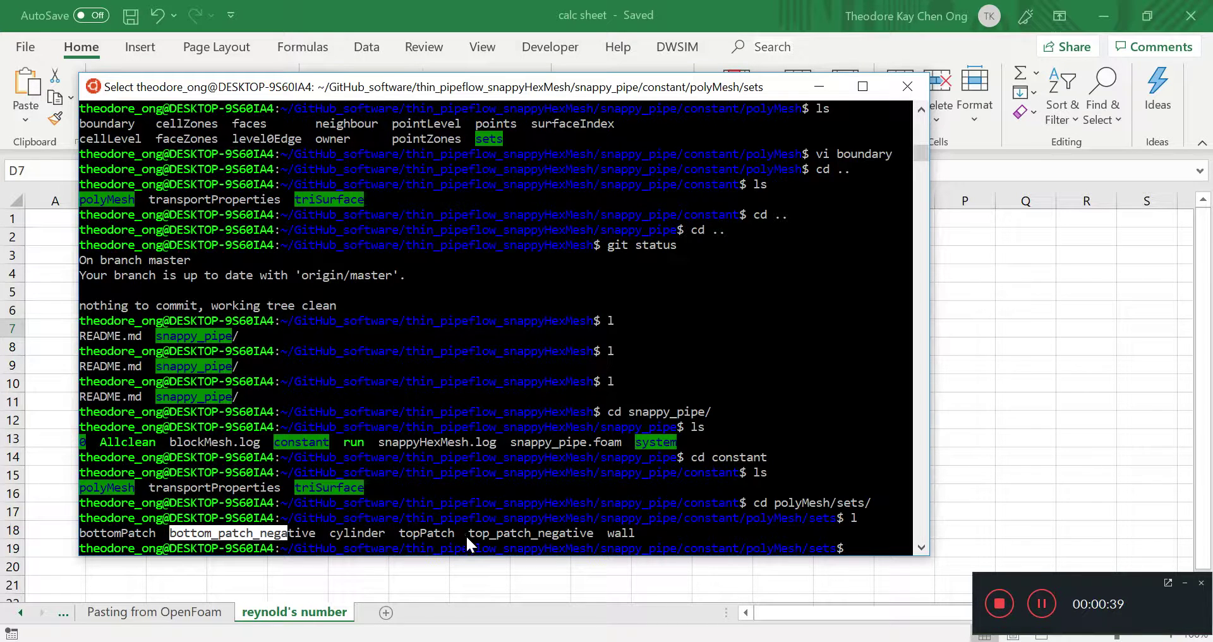
{"action": "left_click_drag", "start_coordinate": [468, 533], "coordinate": [605, 537]}
{"action": "left_click", "coordinate": [617, 518]}
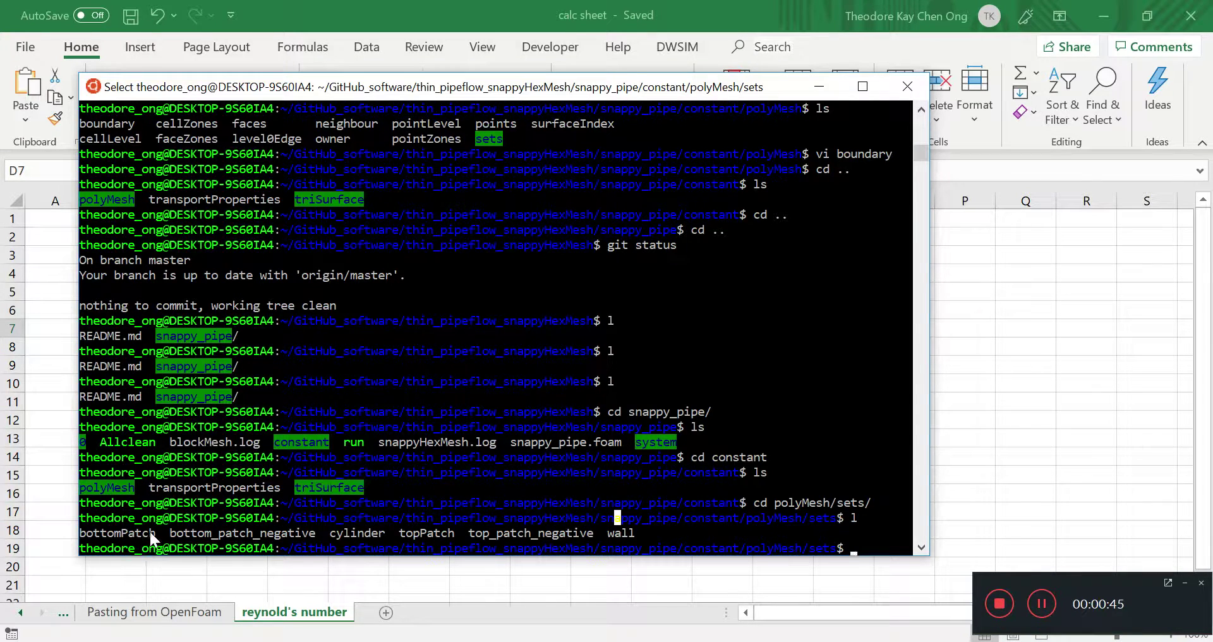
{"action": "left_click_drag", "start_coordinate": [150, 533], "coordinate": [80, 532]}
{"action": "left_click_drag", "start_coordinate": [402, 533], "coordinate": [458, 536]}
{"action": "left_click_drag", "start_coordinate": [601, 532], "coordinate": [640, 534]}
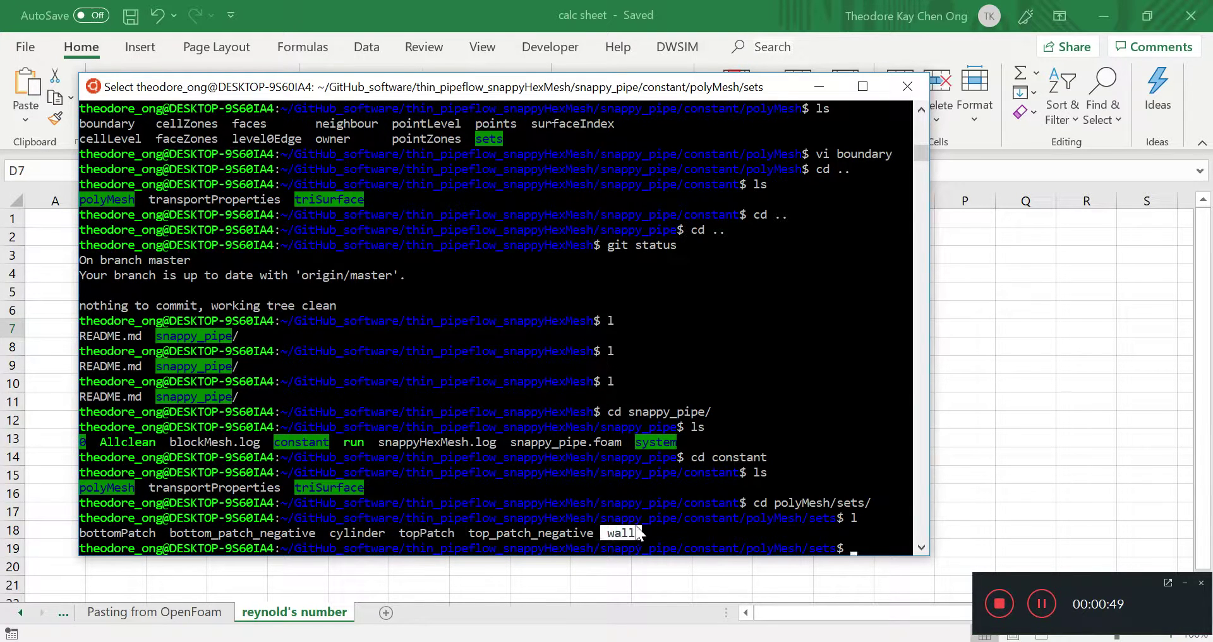
In $FOAM_TUTORIALS, search for all createPatchDict files with find . -iname createPatchDict.
{"action": "key", "text": "Return"}
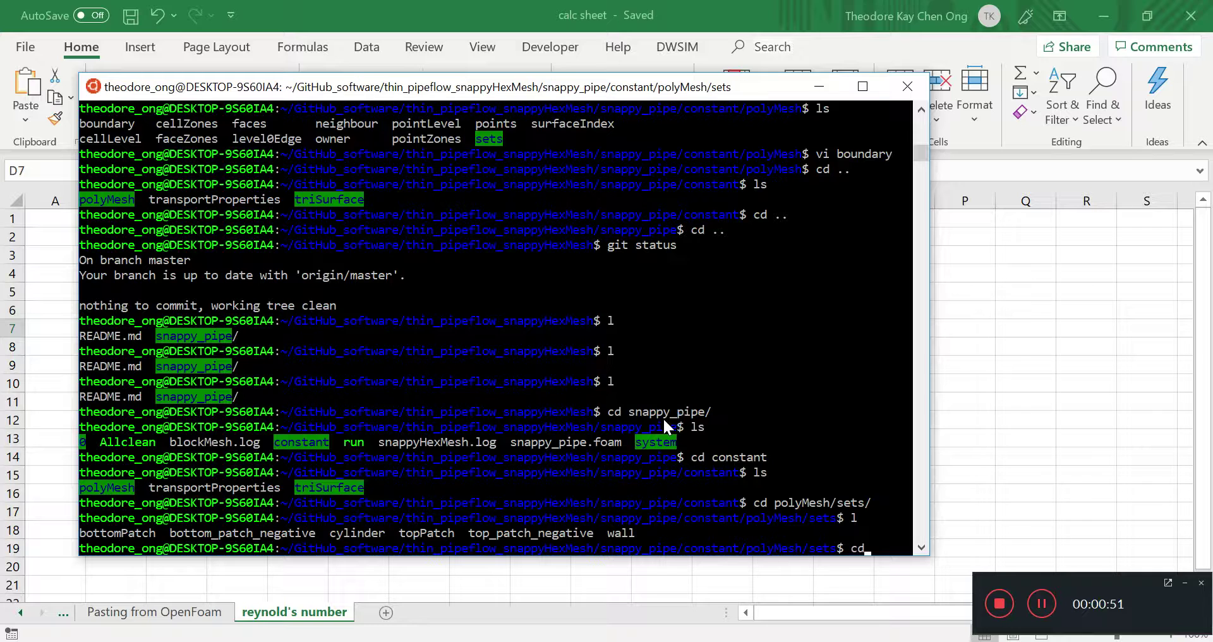
{"action": "type", "text": "cd $FOAM_"}
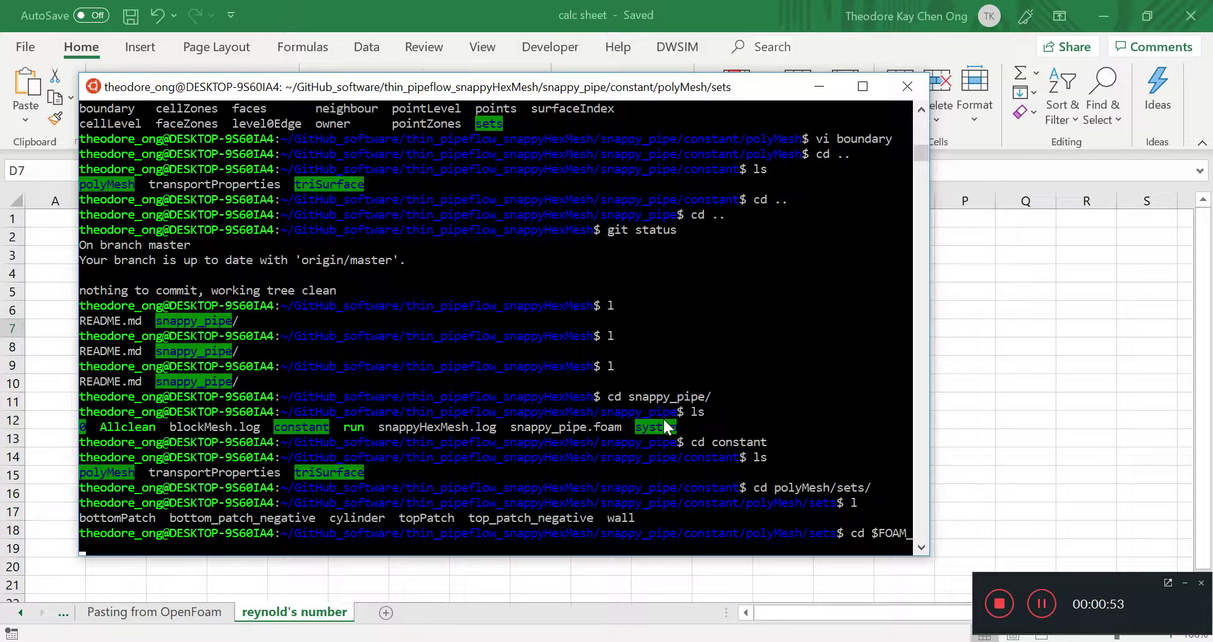
{"action": "type", "text": "TUTORIALS"}
{"action": "key", "text": "Return"}
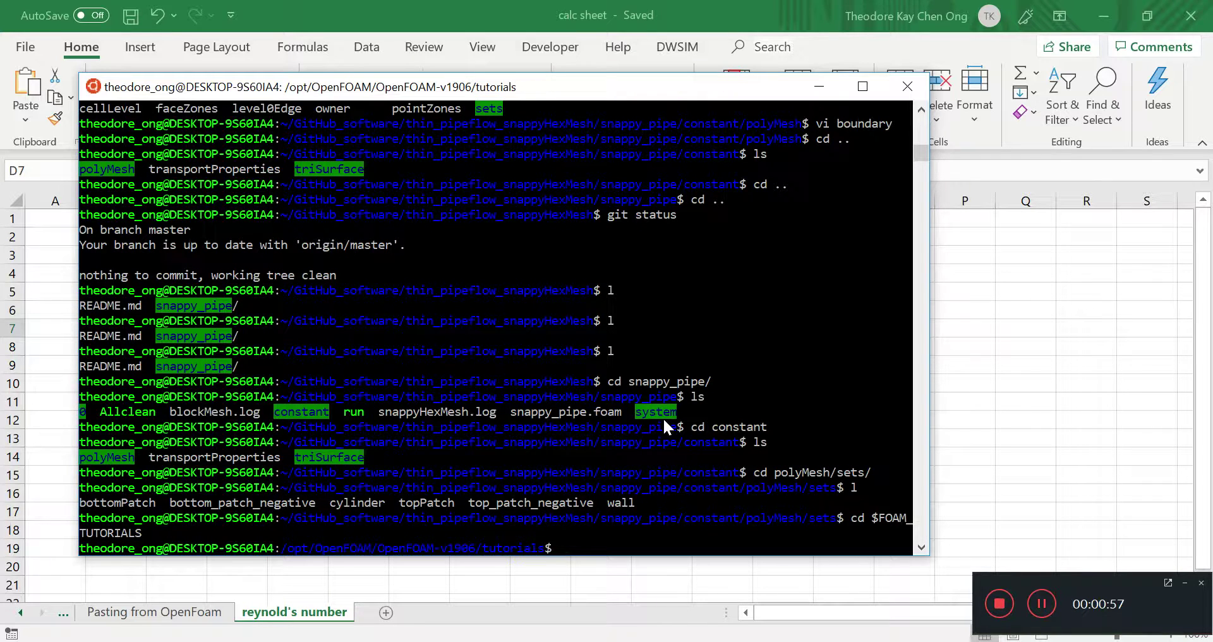
{"action": "type", "text": "find . -iname createPatchDict"}
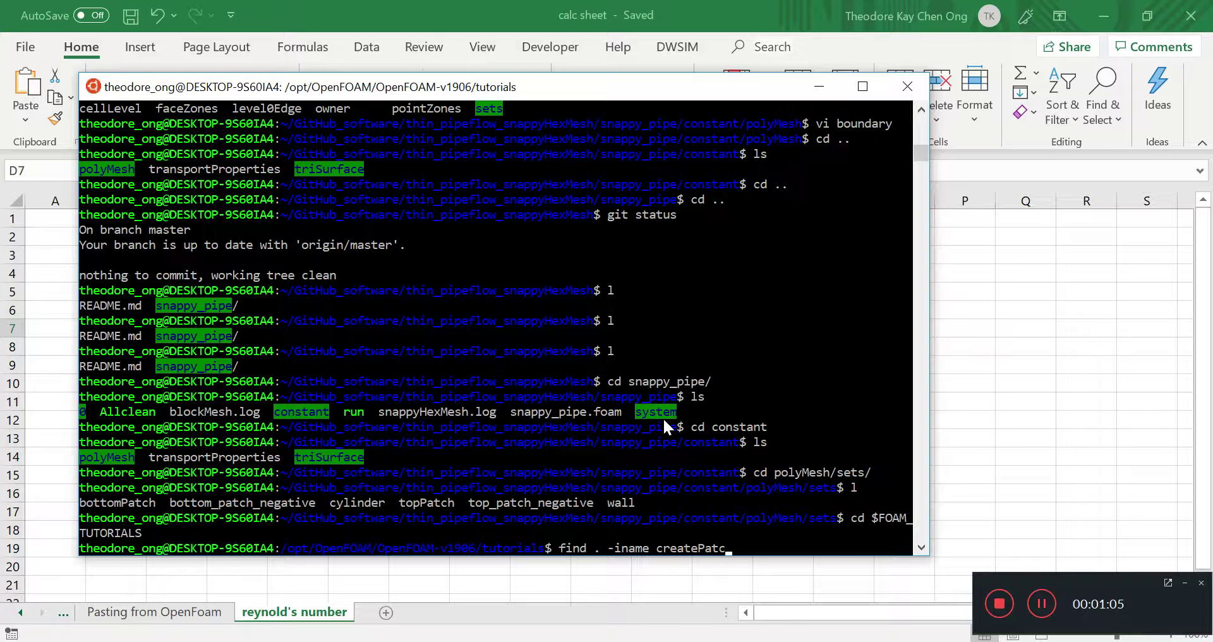
{"action": "key", "text": "Return"}
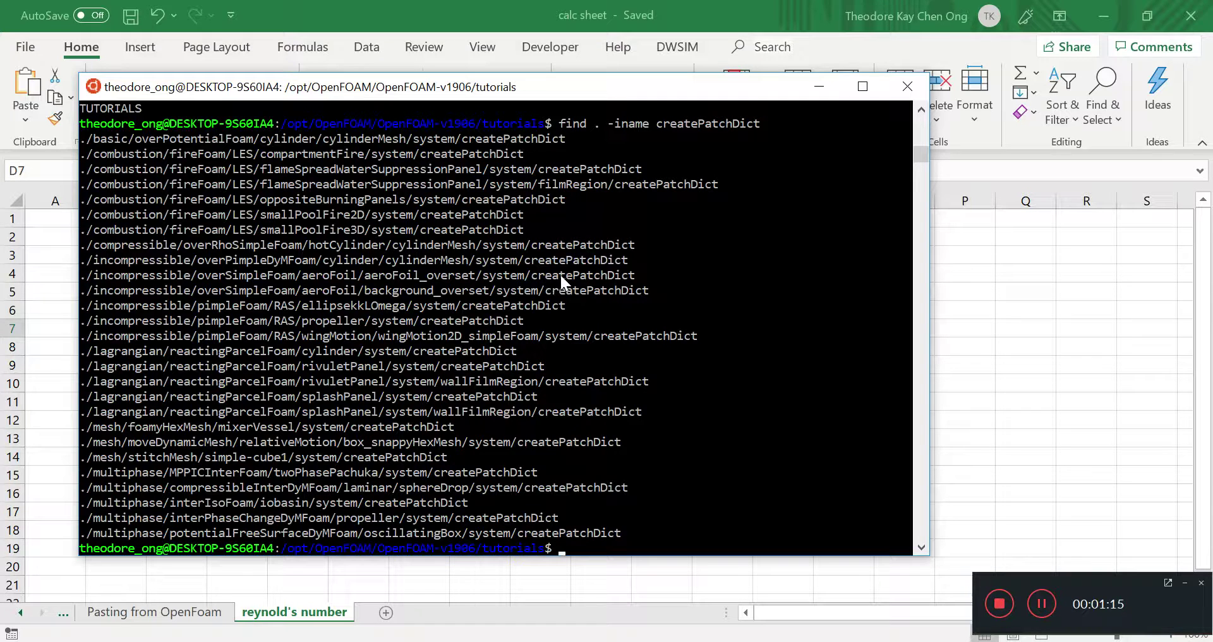
Copy the aeroFoil_overset/system folder path from the search results.
{"action": "left_click_drag", "start_coordinate": [635, 274], "coordinate": [95, 259]}
{"action": "left_click", "coordinate": [95, 274]}
{"action": "left_click_drag", "start_coordinate": [525, 271], "coordinate": [71, 279]}
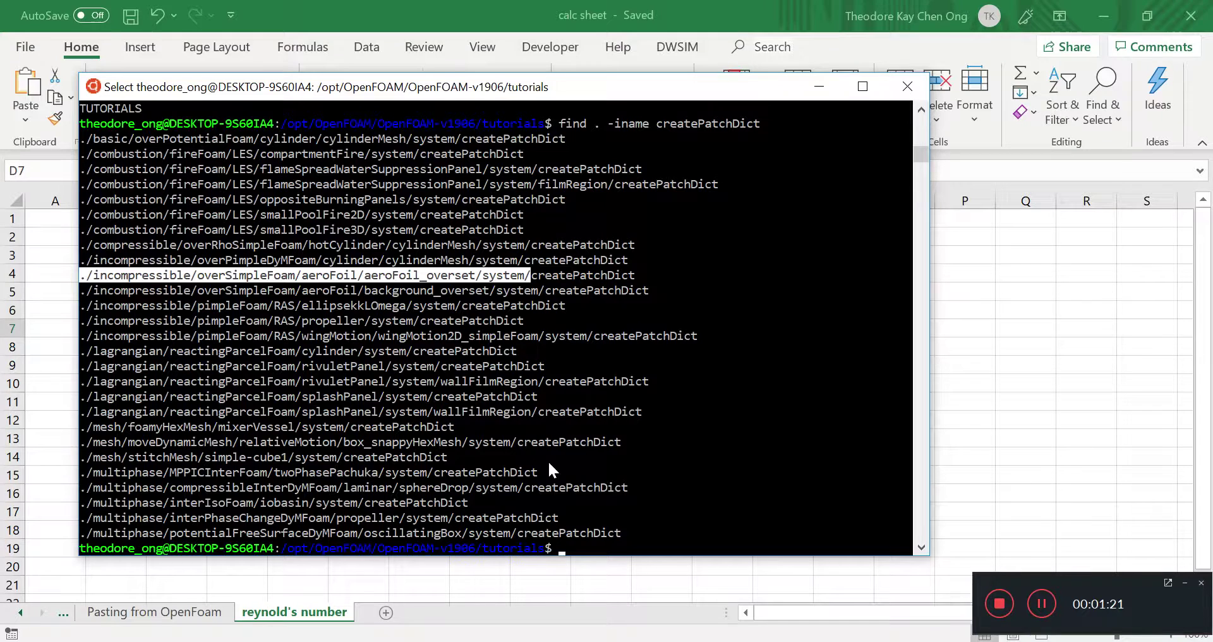
{"action": "key", "text": "Return"}
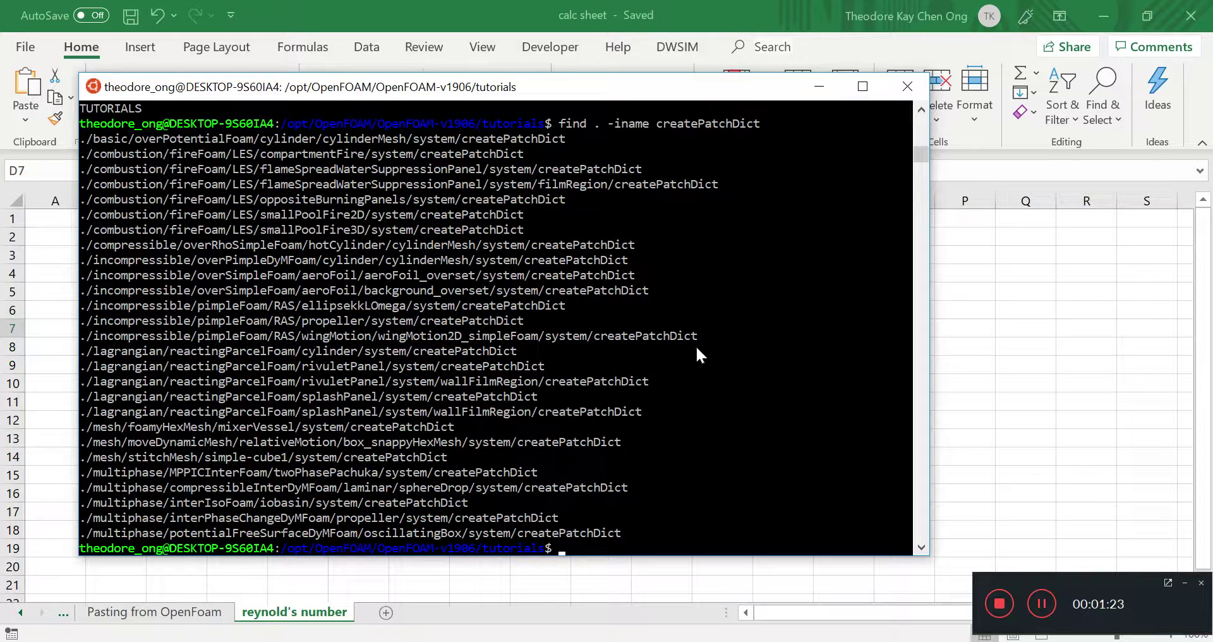
Change into the aeroFoil_overset system folder using the pasted path, then list it.
{"action": "type", "text": "cd"}
{"action": "right_click", "coordinate": [782, 302]}
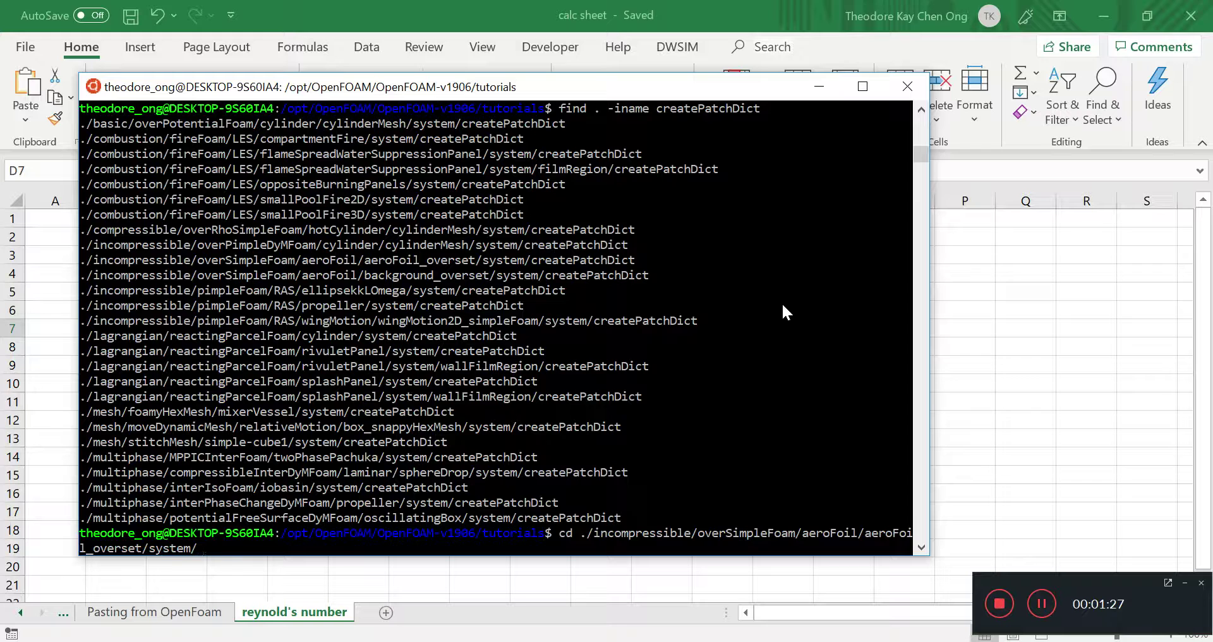
{"action": "key", "text": "Return"}
{"action": "type", "text": "l"}
{"action": "key", "text": "Return"}
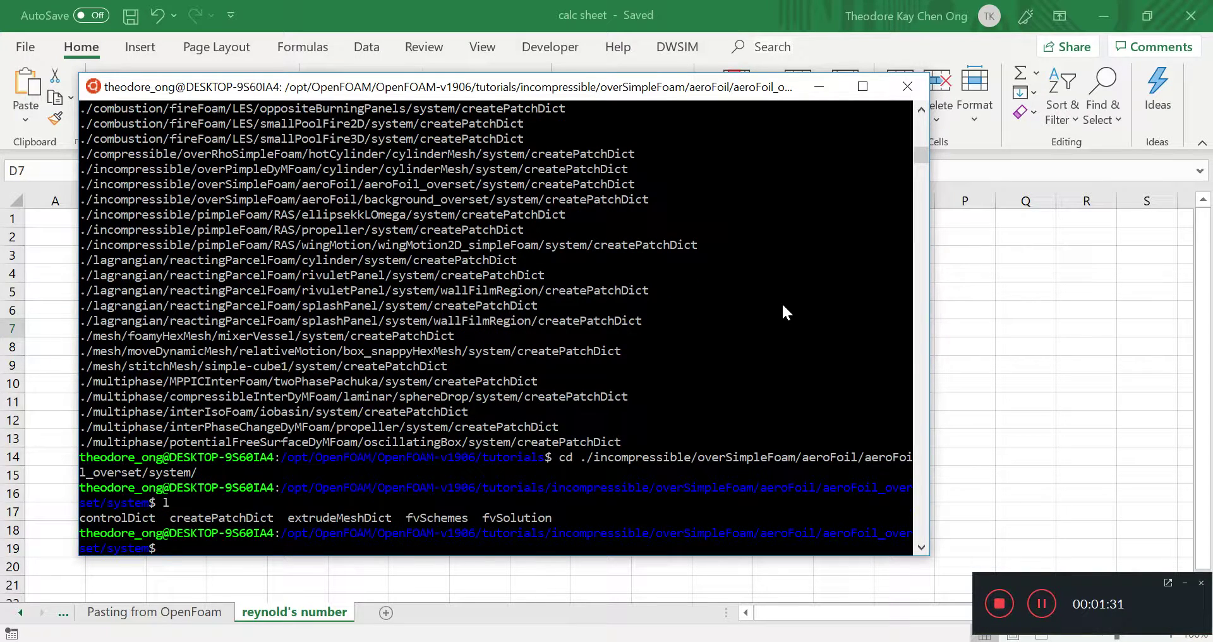
Open createPatchDict in vi and scroll through pointSync, walls and frontAndBack entries.
{"action": "type", "text": "vi cre"}
{"action": "key", "text": "Tab"}
{"action": "key", "text": "Return"}
{"action": "key", "text": "Down"}
{"action": "key", "text": "Down"}
{"action": "key", "text": "Down"}
{"action": "key", "text": "Down"}
{"action": "key", "text": "Down"}
{"action": "key", "text": "Down"}
{"action": "key", "text": "Down"}
{"action": "key", "text": "Down"}
{"action": "key", "text": "Down"}
{"action": "key", "text": "Down"}
{"action": "key", "text": "Down"}
{"action": "key", "text": "Down"}
{"action": "key", "text": "Down"}
{"action": "key", "text": "Down"}
{"action": "key", "text": "Down"}
{"action": "key", "text": "Down"}
{"action": "key", "text": "Down"}
{"action": "key", "text": "Down"}
{"action": "key", "text": "Down"}
{"action": "key", "text": "Down"}
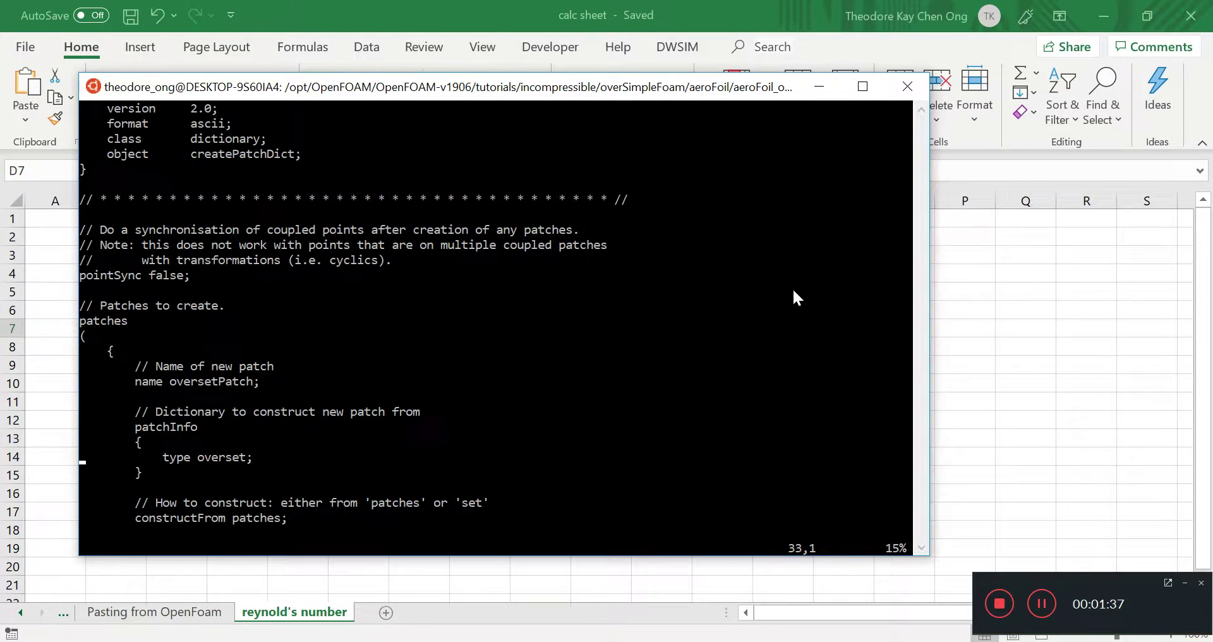
{"action": "left_click_drag", "start_coordinate": [149, 274], "coordinate": [184, 328]}
{"action": "left_click", "coordinate": [208, 334]}
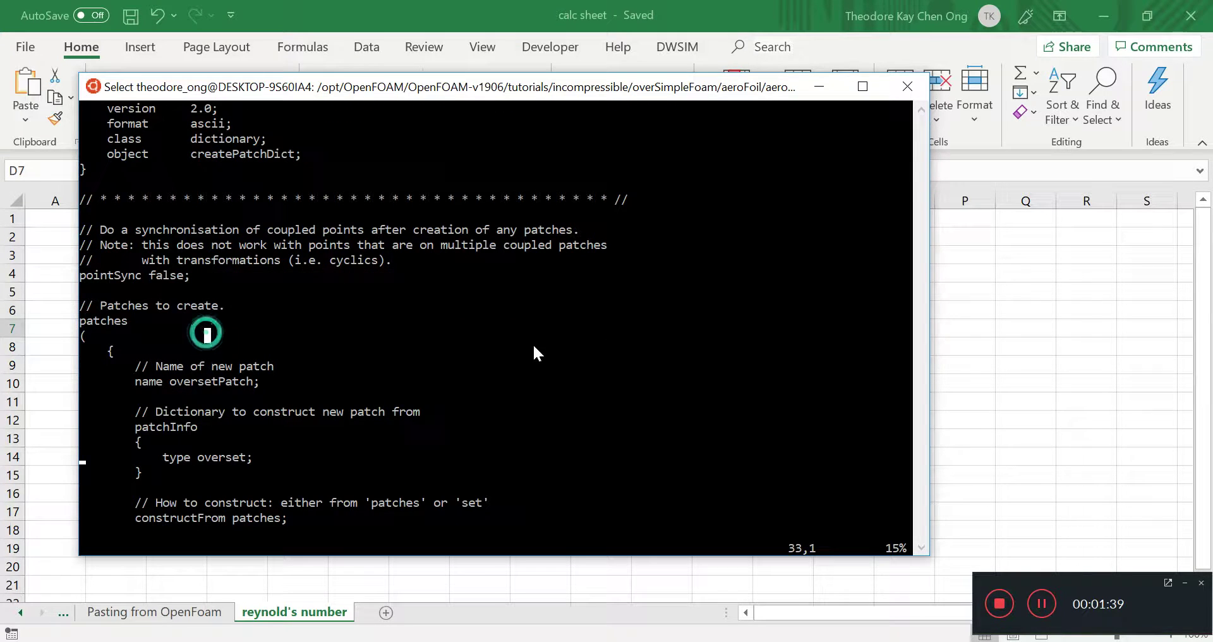
{"action": "key", "text": "Down"}
{"action": "key", "text": "Down"}
{"action": "key", "text": "Down"}
{"action": "key", "text": "Down"}
{"action": "key", "text": "Down"}
{"action": "key", "text": "Down"}
{"action": "key", "text": "Down"}
{"action": "key", "text": "Down"}
{"action": "key", "text": "Down"}
{"action": "key", "text": "Down"}
{"action": "key", "text": "Down"}
{"action": "key", "text": "Down"}
{"action": "key", "text": "Down"}
{"action": "key", "text": "Down"}
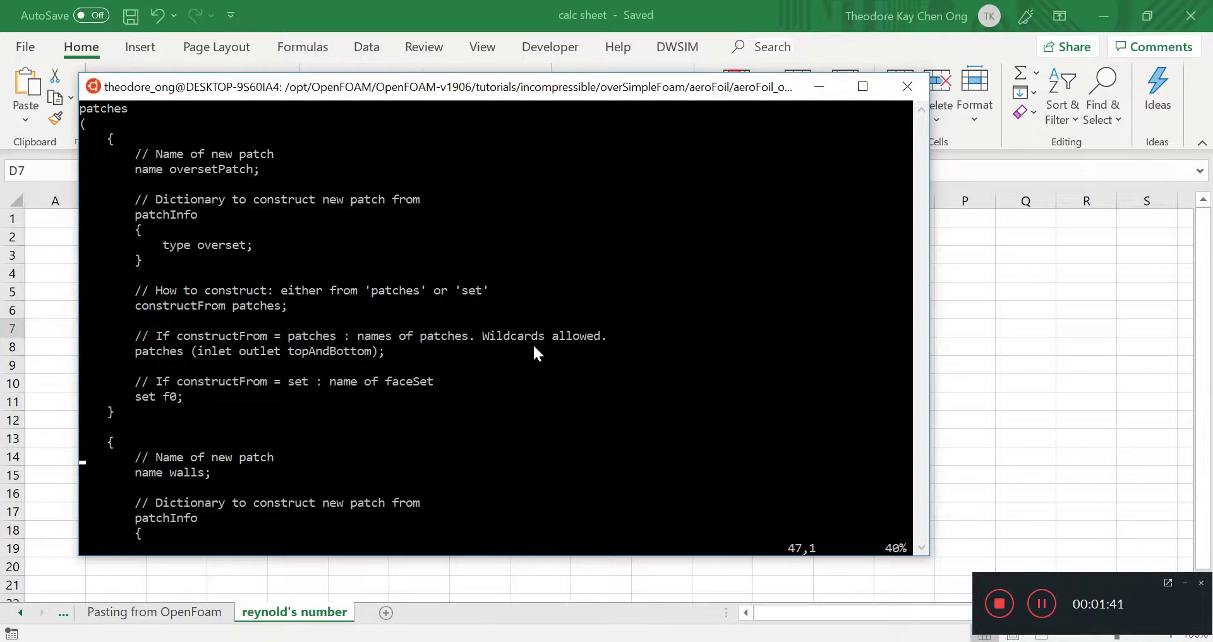
{"action": "key", "text": "Down"}
{"action": "key", "text": "Down"}
{"action": "key", "text": "Down"}
{"action": "key", "text": "Down"}
{"action": "key", "text": "Down"}
{"action": "key", "text": "Down"}
{"action": "key", "text": "Down"}
{"action": "key", "text": "Down"}
{"action": "key", "text": "Down"}
{"action": "key", "text": "Down"}
{"action": "key", "text": "Down"}
{"action": "key", "text": "Down"}
{"action": "key", "text": "Down"}
{"action": "key", "text": "Down"}
{"action": "key", "text": "Down"}
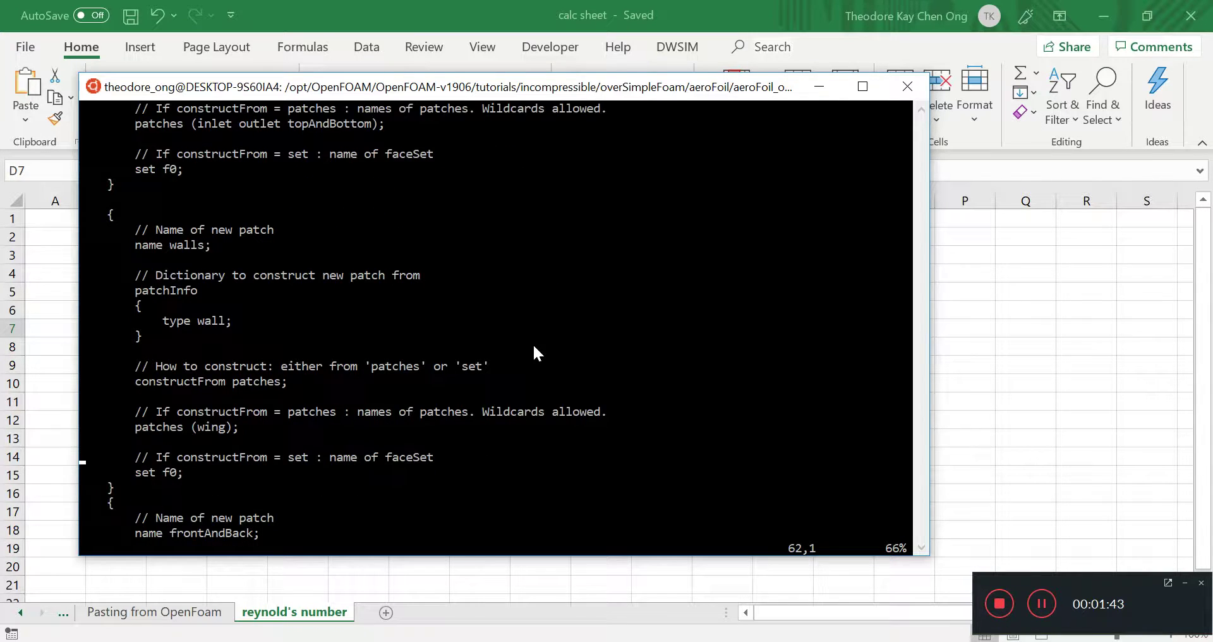
Examine the frontAndBack patch construction block, then scroll back up to pointSync.
{"action": "key", "text": "Down"}
{"action": "key", "text": "Down"}
{"action": "key", "text": "Down"}
{"action": "key", "text": "Down"}
{"action": "key", "text": "Down"}
{"action": "key", "text": "Down"}
{"action": "key", "text": "Down"}
{"action": "key", "text": "Down"}
{"action": "key", "text": "Down"}
{"action": "key", "text": "Down"}
{"action": "key", "text": "Down"}
{"action": "key", "text": "Down"}
{"action": "key", "text": "Down"}
{"action": "key", "text": "Down"}
{"action": "key", "text": "Down"}
{"action": "key", "text": "Down"}
{"action": "key", "text": "Down"}
{"action": "key", "text": "Down"}
{"action": "key", "text": "Down"}
{"action": "key", "text": "Down"}
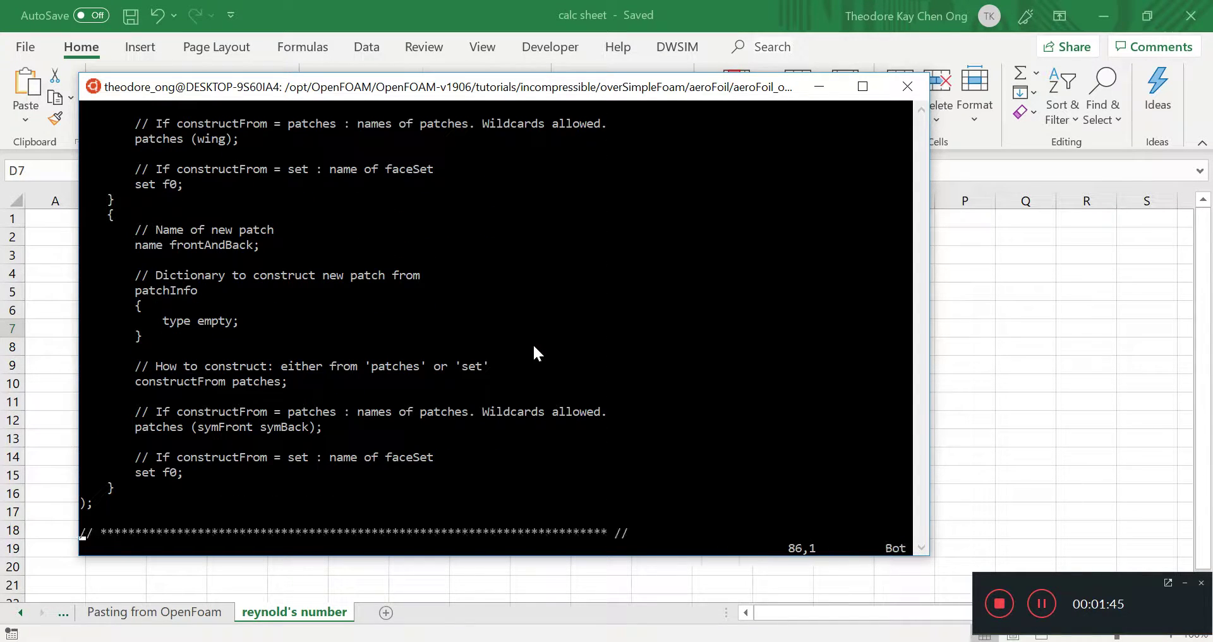
{"action": "key", "text": "Up"}
{"action": "key", "text": "Up"}
{"action": "key", "text": "Up"}
{"action": "key", "text": "Up"}
{"action": "key", "text": "Up"}
{"action": "key", "text": "Up"}
{"action": "key", "text": "Up"}
{"action": "key", "text": "Up"}
{"action": "key", "text": "Up"}
{"action": "key", "text": "Up"}
{"action": "key", "text": "Up"}
{"action": "key", "text": "Up"}
{"action": "key", "text": "Up"}
{"action": "key", "text": "Up"}
{"action": "key", "text": "Up"}
{"action": "key", "text": "Up"}
{"action": "key", "text": "Up"}
{"action": "key", "text": "Up"}
{"action": "key", "text": "Up"}
{"action": "key", "text": "Up"}
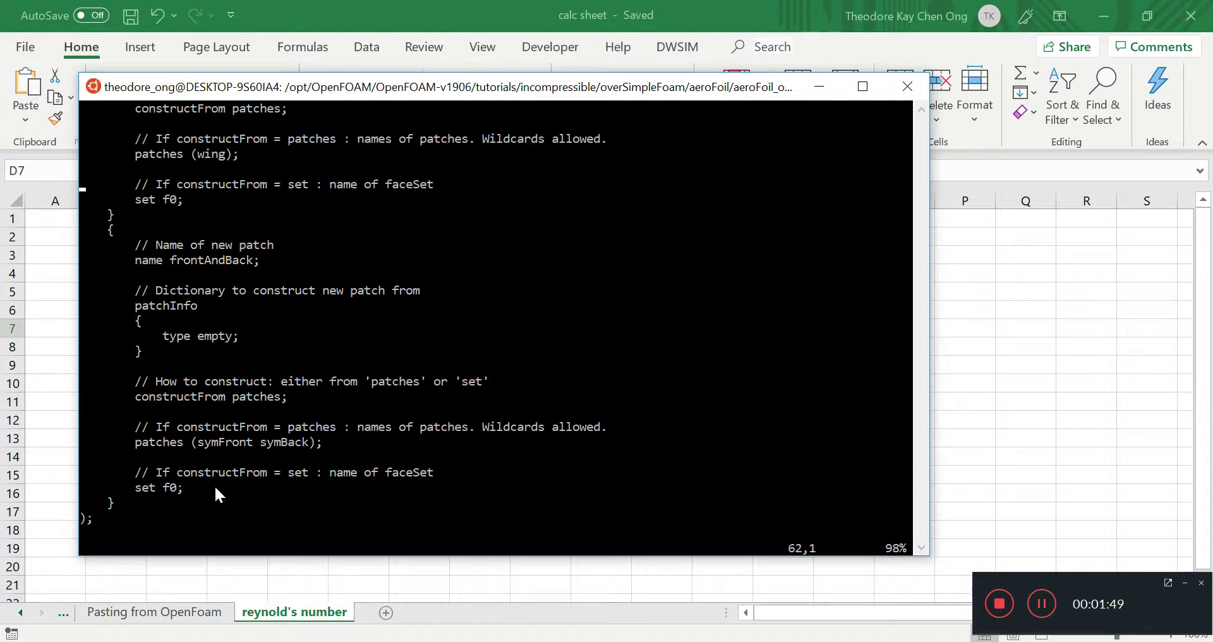
{"action": "left_click_drag", "start_coordinate": [370, 503], "coordinate": [314, 411]}
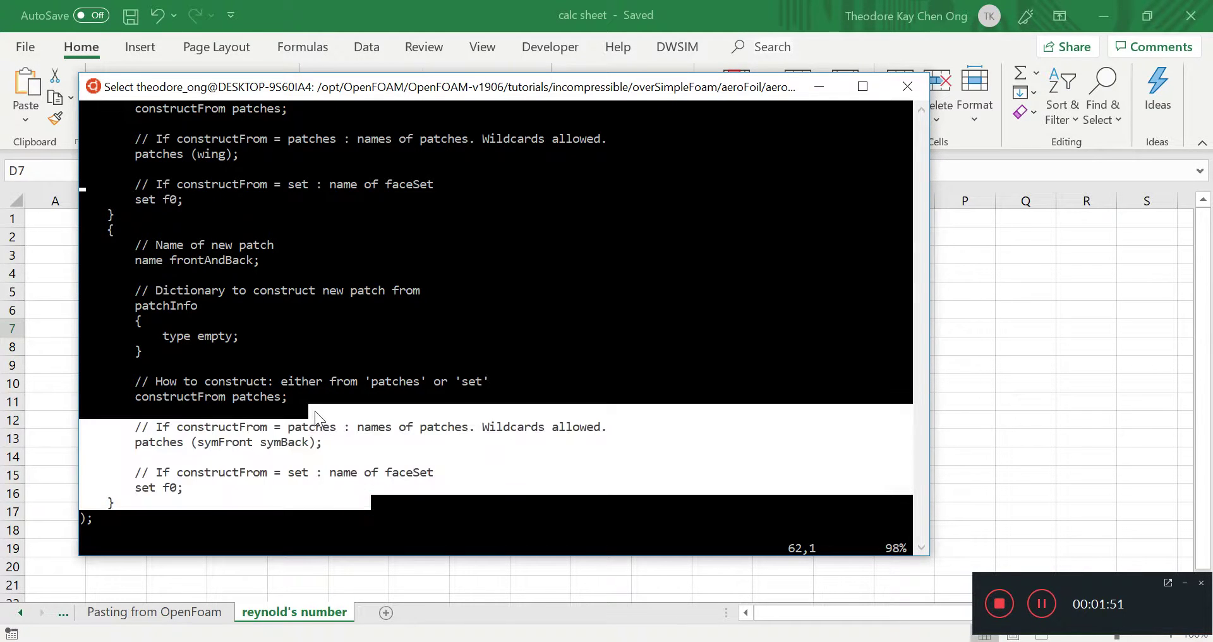
{"action": "left_click", "coordinate": [402, 490]}
{"action": "left_click_drag", "start_coordinate": [339, 499], "coordinate": [168, 412]}
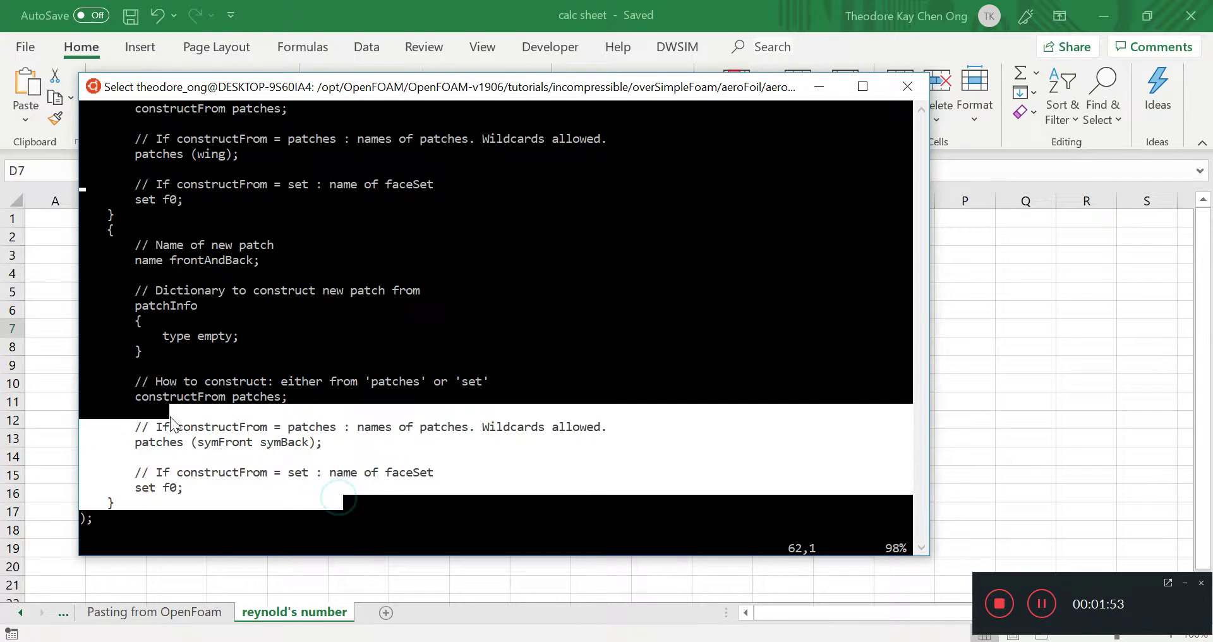
{"action": "left_click", "coordinate": [187, 442]}
{"action": "left_click_drag", "start_coordinate": [192, 477], "coordinate": [68, 224]}
{"action": "left_click", "coordinate": [179, 335]}
{"action": "key", "text": "Up"}
{"action": "key", "text": "Up"}
{"action": "key", "text": "Up"}
{"action": "key", "text": "Up"}
{"action": "key", "text": "Up"}
{"action": "key", "text": "Up"}
{"action": "key", "text": "Up"}
{"action": "key", "text": "Up"}
{"action": "key", "text": "Up"}
{"action": "key", "text": "Up"}
{"action": "key", "text": "Up"}
{"action": "key", "text": "Up"}
{"action": "key", "text": "Up"}
{"action": "key", "text": "Up"}
{"action": "key", "text": "Up"}
{"action": "key", "text": "Up"}
{"action": "key", "text": "Up"}
{"action": "key", "text": "Up"}
{"action": "key", "text": "Up"}
{"action": "key", "text": "Up"}
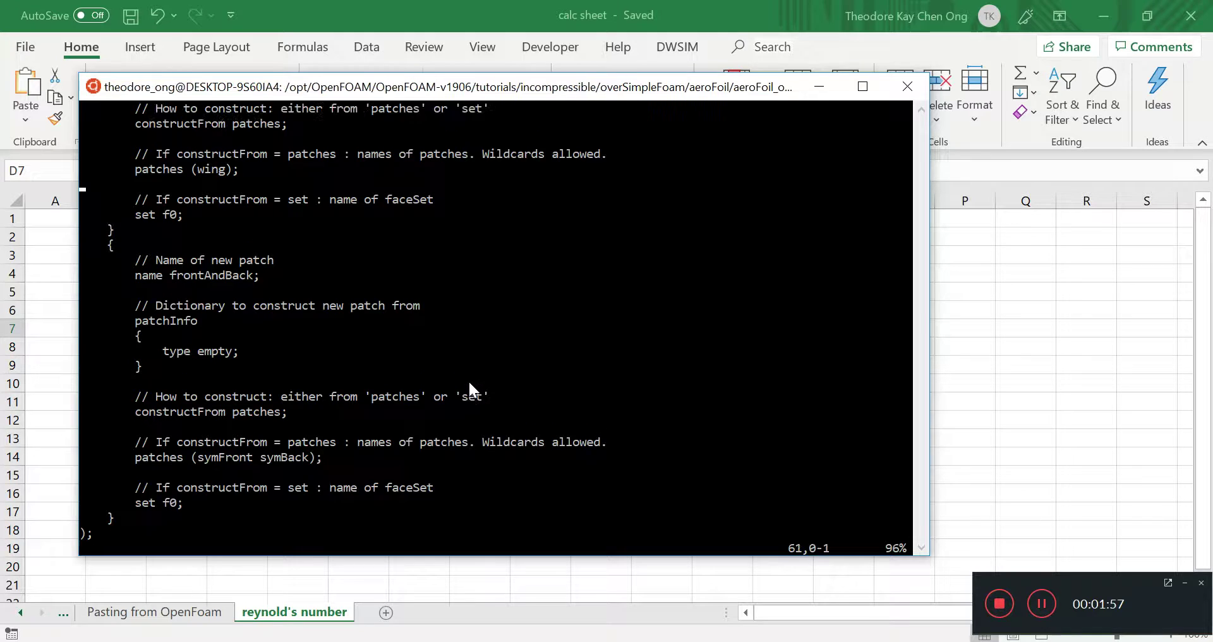
{"action": "key", "text": "Up"}
{"action": "key", "text": "Up"}
{"action": "key", "text": "Up"}
{"action": "key", "text": "Up"}
{"action": "key", "text": "Up"}
{"action": "key", "text": "Up"}
{"action": "key", "text": "Up"}
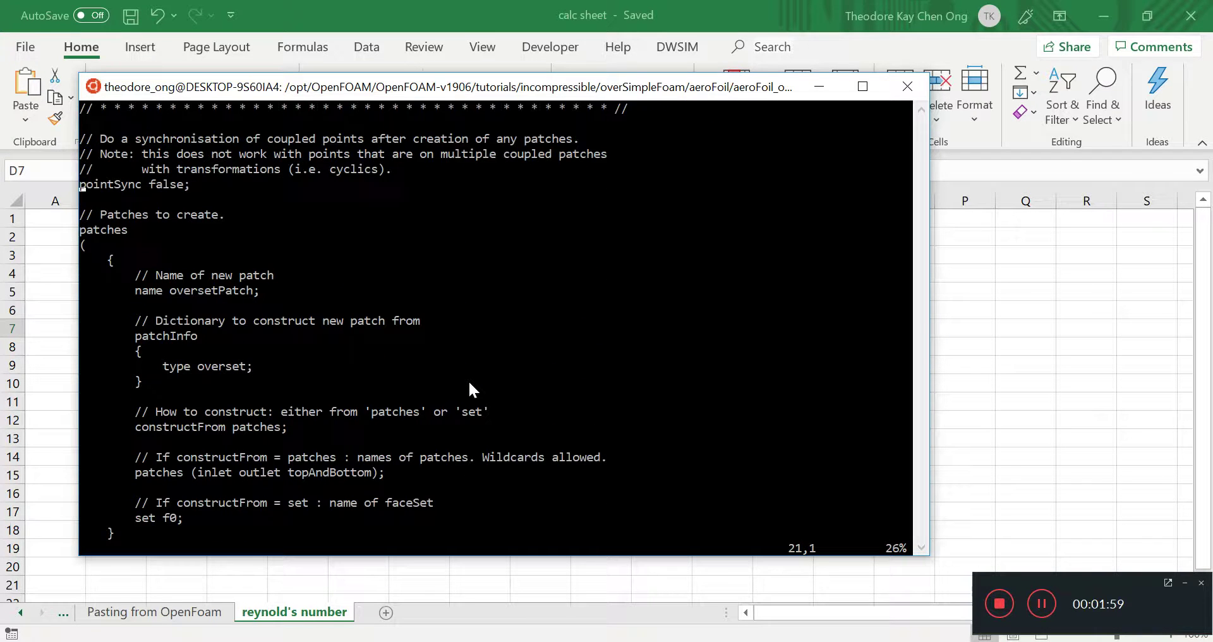
Quit vi, return to the home directory and list it.
{"action": "type", "text": ":q"}
{"action": "key", "text": "Return"}
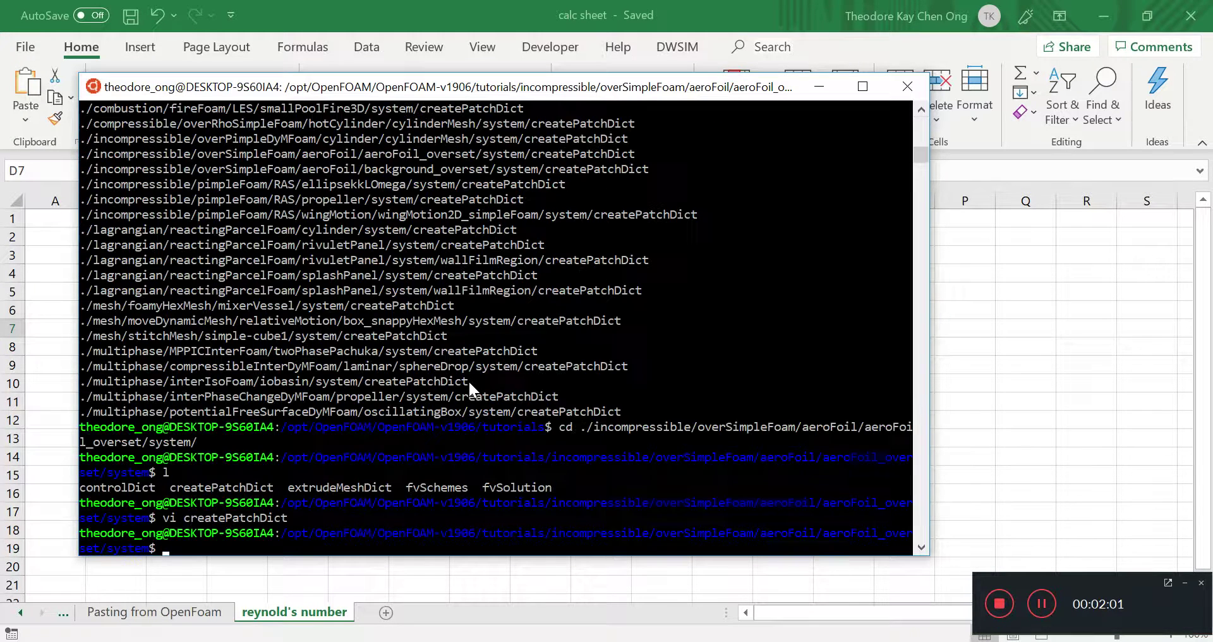
{"action": "type", "text": "cp -ar"}
{"action": "key", "text": "BackSpace"}
{"action": "key", "text": "BackSpace"}
{"action": "key", "text": "BackSpace"}
{"action": "key", "text": "BackSpace"}
{"action": "key", "text": "BackSpace"}
{"action": "key", "text": "BackSpace"}
{"action": "key", "text": "BackSpace"}
{"action": "type", "text": "cd"}
{"action": "key", "text": "Return"}
{"action": "type", "text": "ls"}
{"action": "key", "text": "Return"}
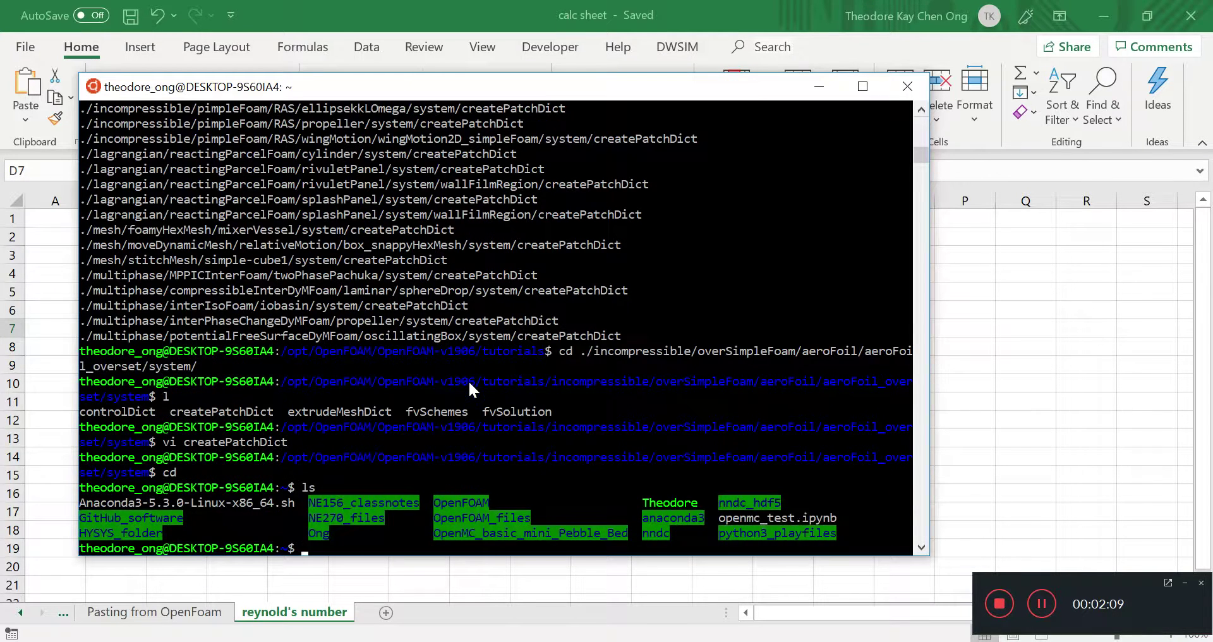
Enter GitHub_software and list the thin_pipeflow_snappyHexMesh folder.
{"action": "type", "text": "cd Git"}
{"action": "key", "text": "Tab"}
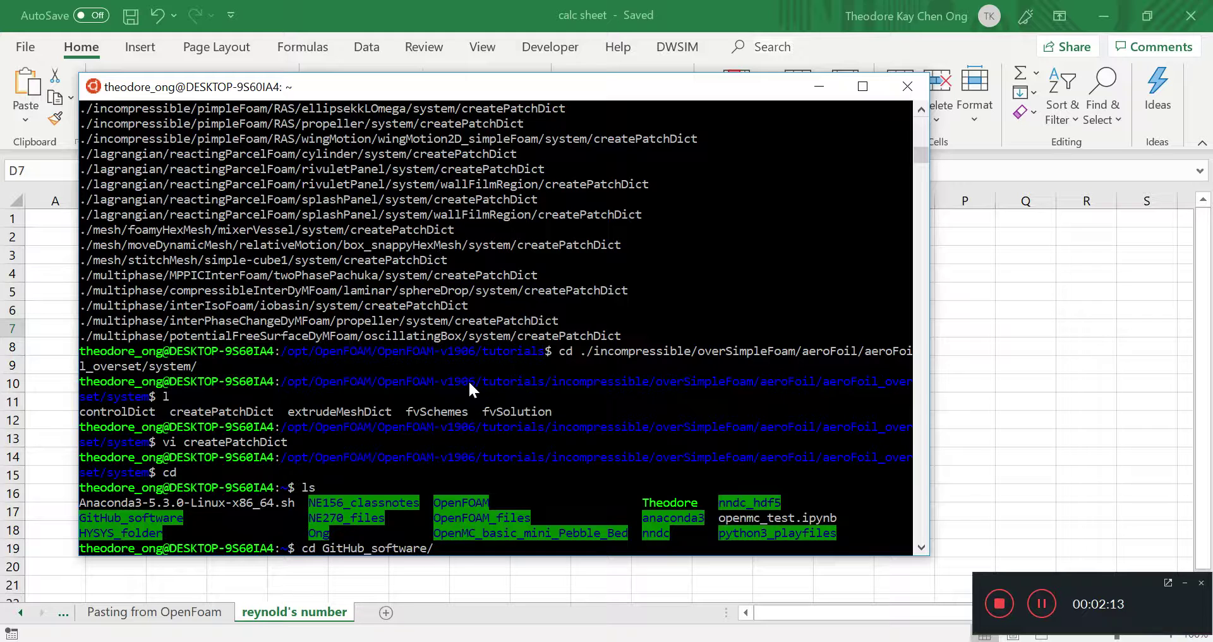
{"action": "type", "text": "sn"}
{"action": "key", "text": "BackSpace"}
{"action": "key", "text": "BackSpace"}
{"action": "key", "text": "Return"}
{"action": "type", "text": "ls"}
{"action": "key", "text": "Return"}
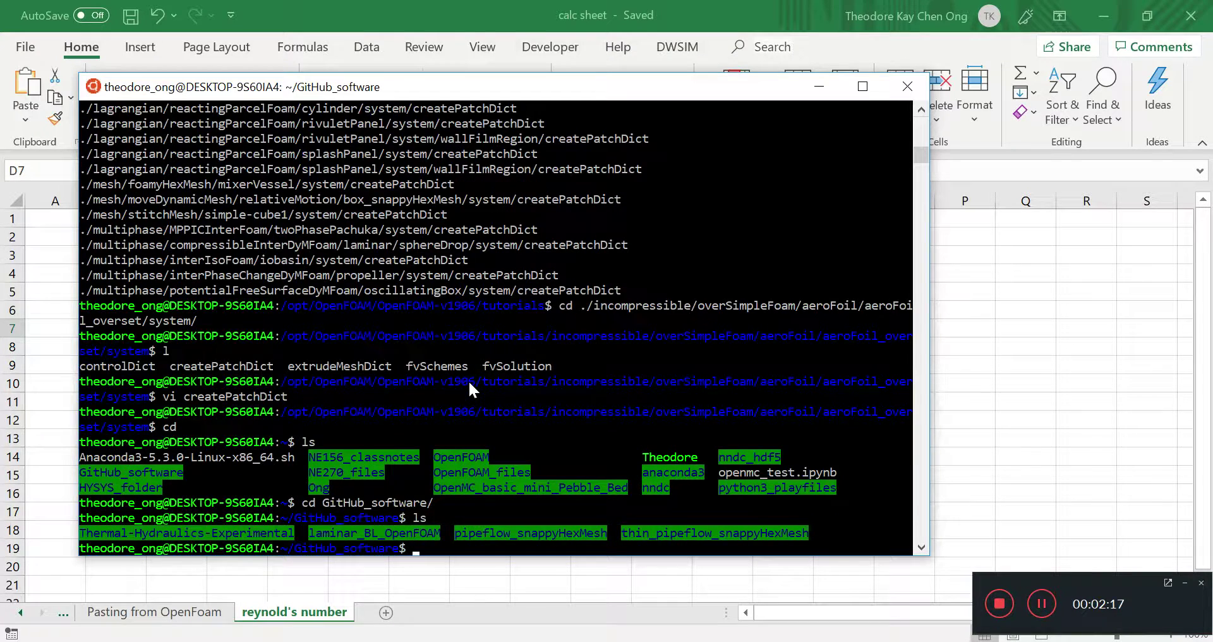
{"action": "type", "text": "l th"}
{"action": "key", "text": "Tab"}
{"action": "key", "text": "Return"}
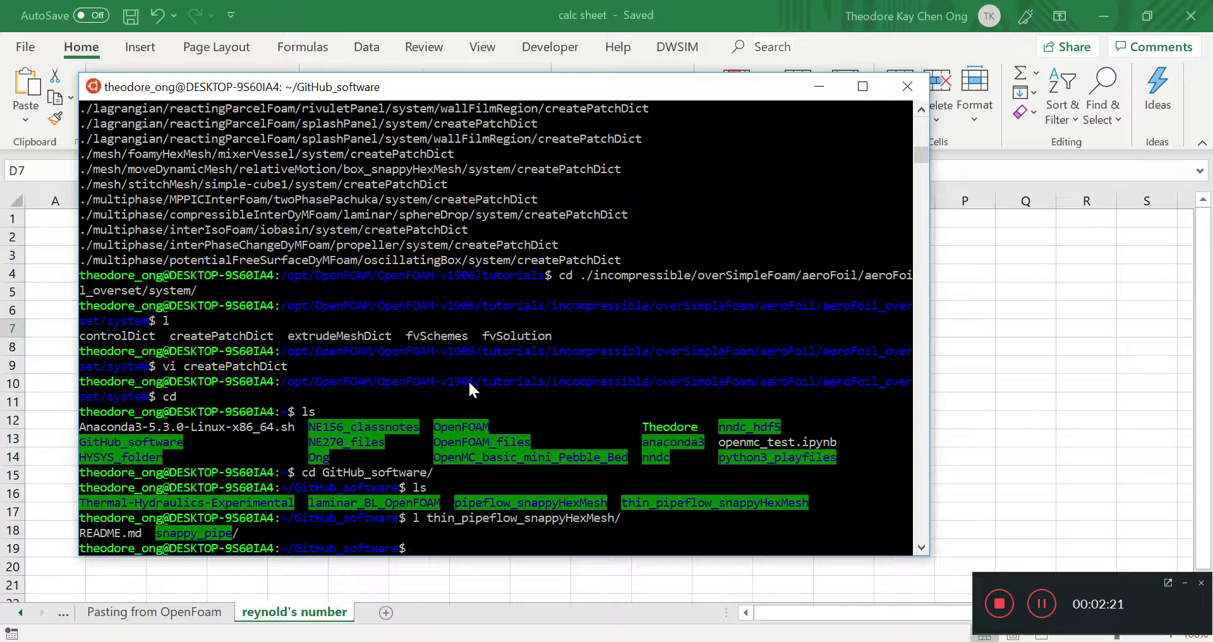
Enter thin_pipeflow_snappyHexMesh/snappy_pipe and list the case contents.
{"action": "type", "text": "cd sn"}
{"action": "key", "text": "BackSpace"}
{"action": "key", "text": "BackSpace"}
{"action": "key", "text": "BackSpace"}
{"action": "type", "text": "thn"}
{"action": "key", "text": "BackSpace"}
{"action": "type", "text": "i"}
{"action": "key", "text": "Tab"}
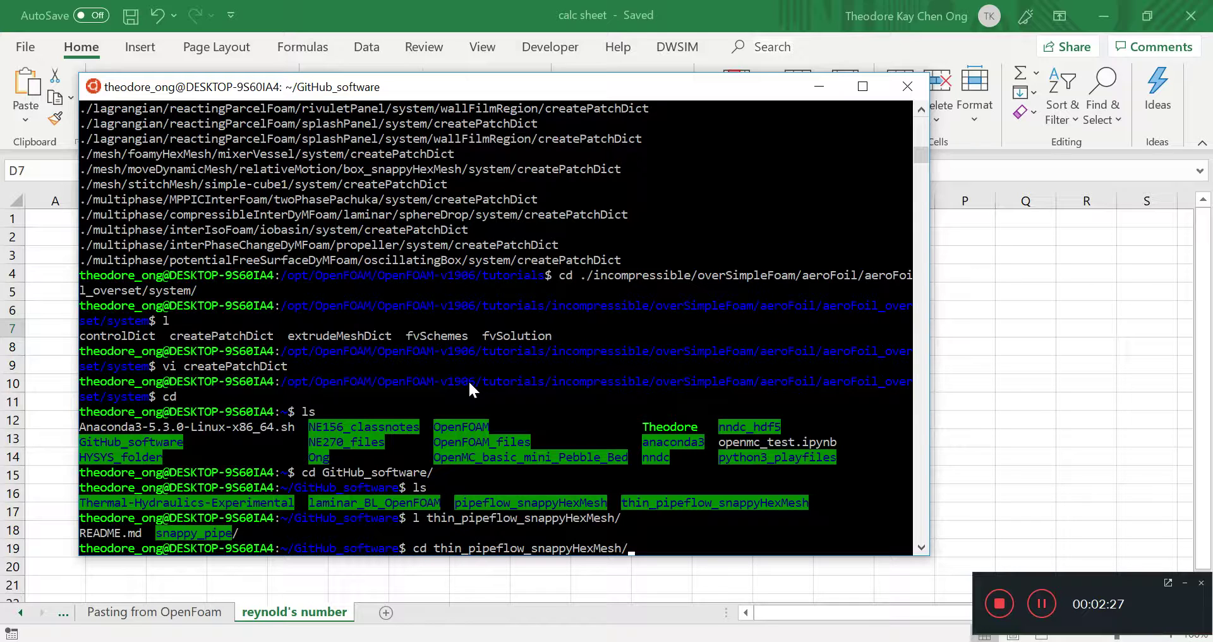
{"action": "type", "text": "sn"}
{"action": "key", "text": "Tab"}
{"action": "key", "text": "Return"}
{"action": "type", "text": "ls"}
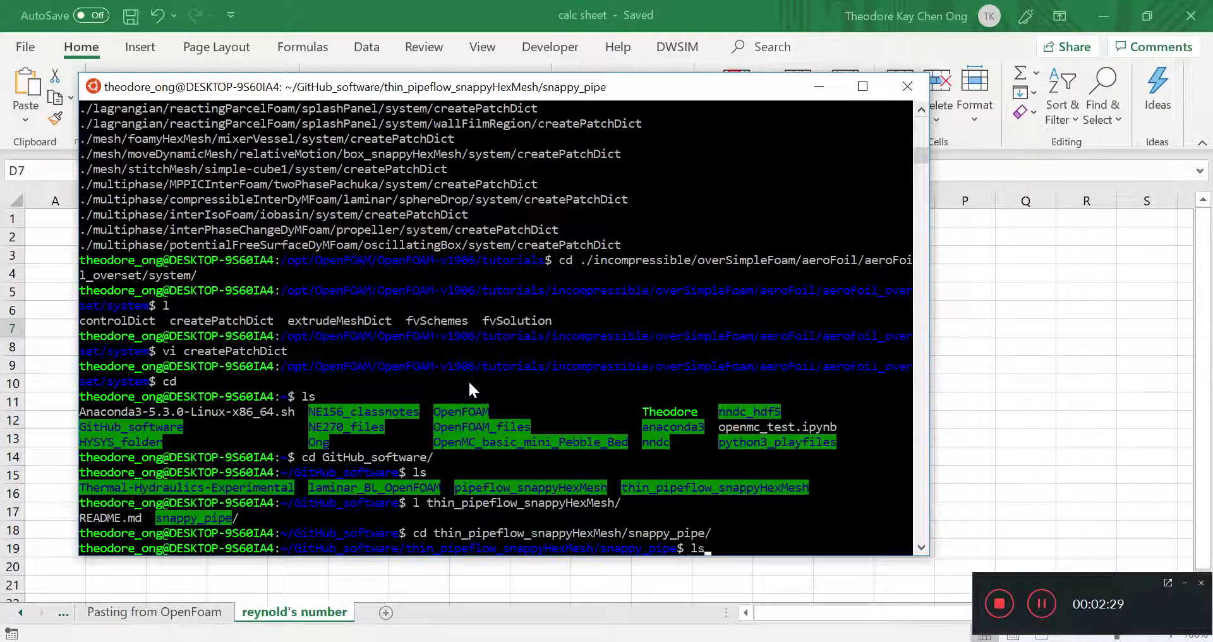
{"action": "key", "text": "Return"}
Enter the system folder, list its dictionaries, and select the aeroFoil_overset path.
{"action": "type", "text": "cd system"}
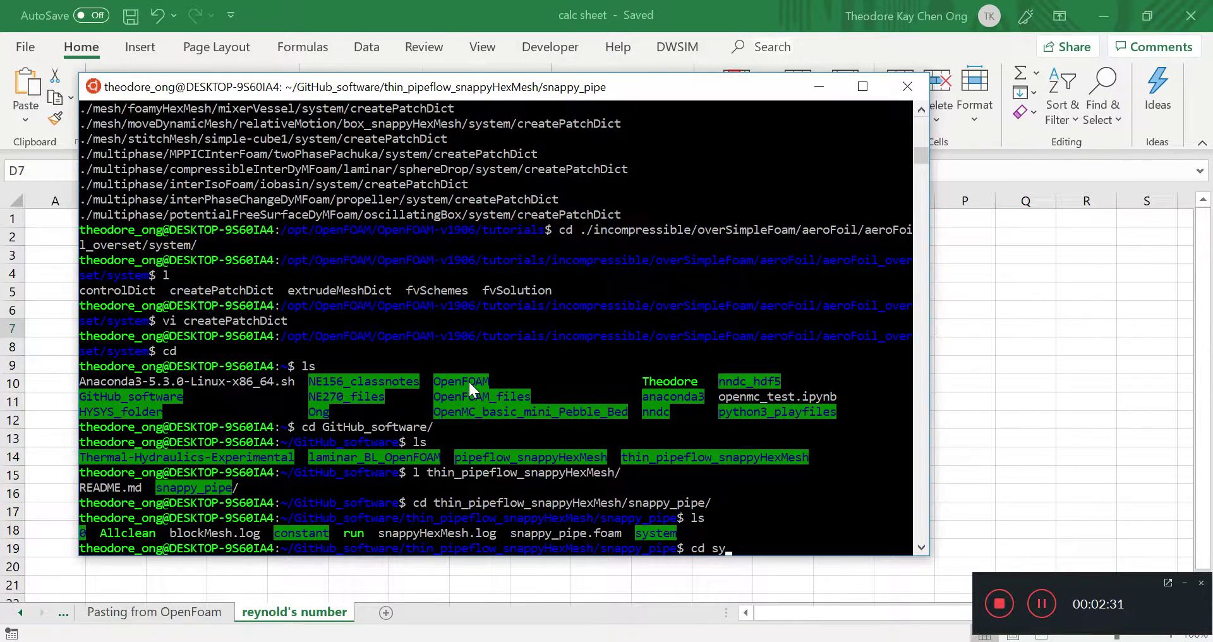
{"action": "key", "text": "Return"}
{"action": "type", "text": "ls"}
{"action": "key", "text": "Return"}
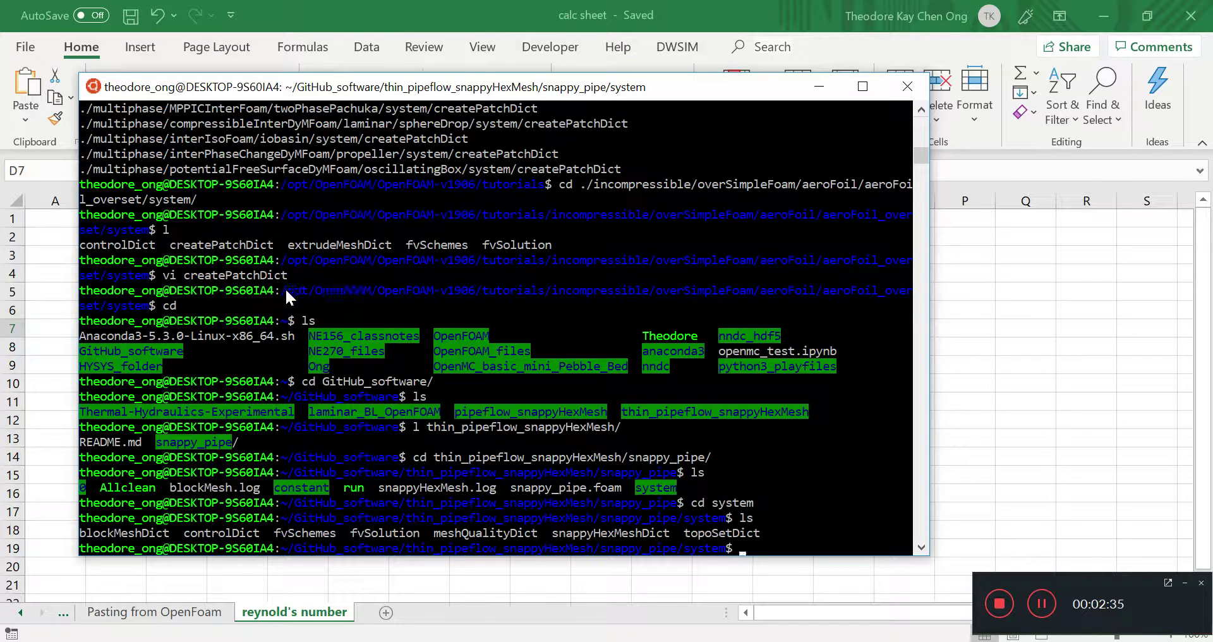
{"action": "left_click_drag", "start_coordinate": [283, 289], "coordinate": [139, 304]}
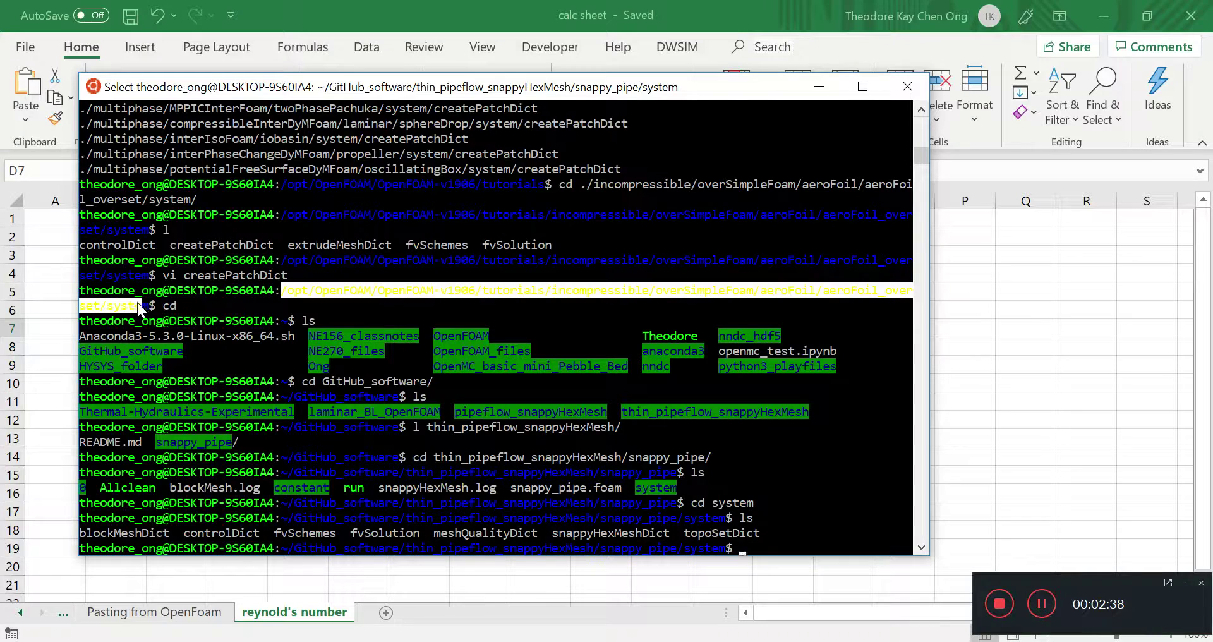
Copy the aeroFoil_overset createPatchDict into the current folder with cp -ar, confirming with ls.
{"action": "right_click", "coordinate": [638, 255]}
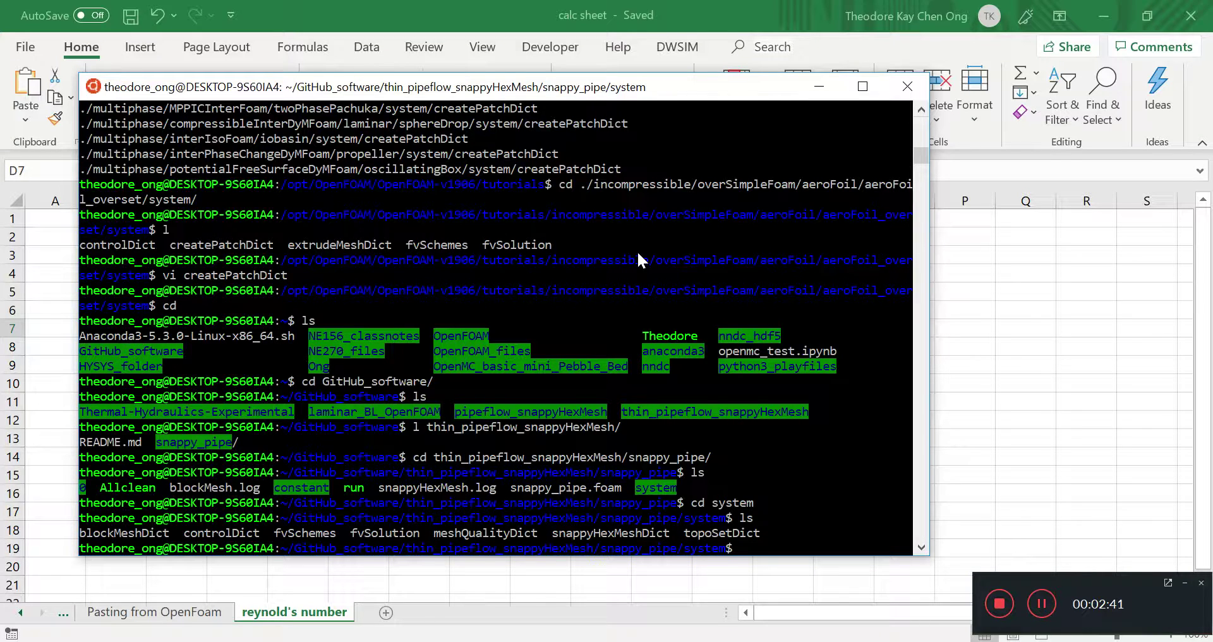
{"action": "type", "text": "cp -ar"}
{"action": "right_click", "coordinate": [637, 250]}
{"action": "type", "text": "/cr"}
{"action": "key", "text": "Tab"}
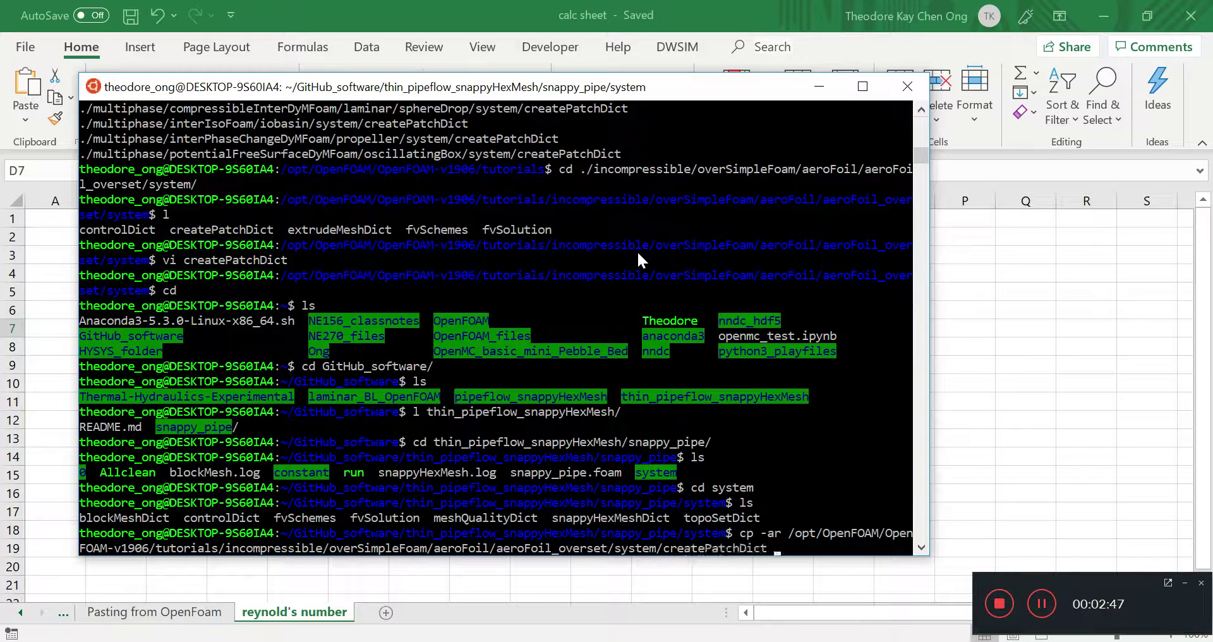
{"action": "type", "text": "."}
{"action": "key", "text": "Return"}
{"action": "type", "text": "ls"}
{"action": "key", "text": "Return"}
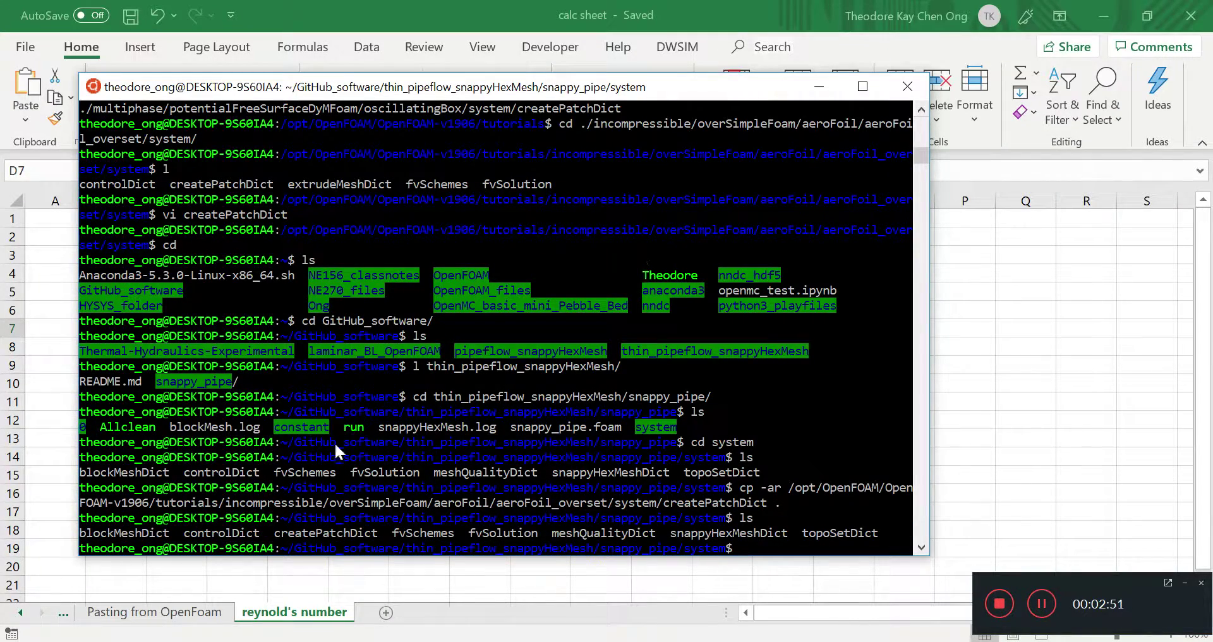
Open the copied createPatchDict in vi.
{"action": "double_click", "coordinate": [379, 533]}
{"action": "left_click", "coordinate": [409, 381]}
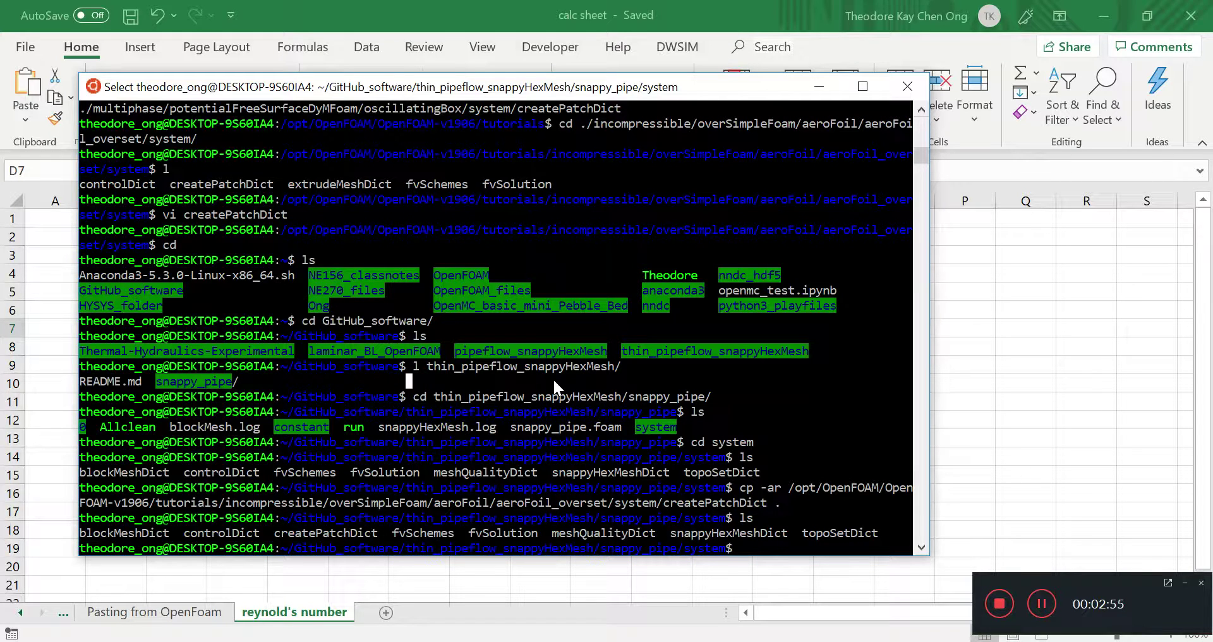
{"action": "key", "text": "Escape"}
{"action": "type", "text": "vi cr"}
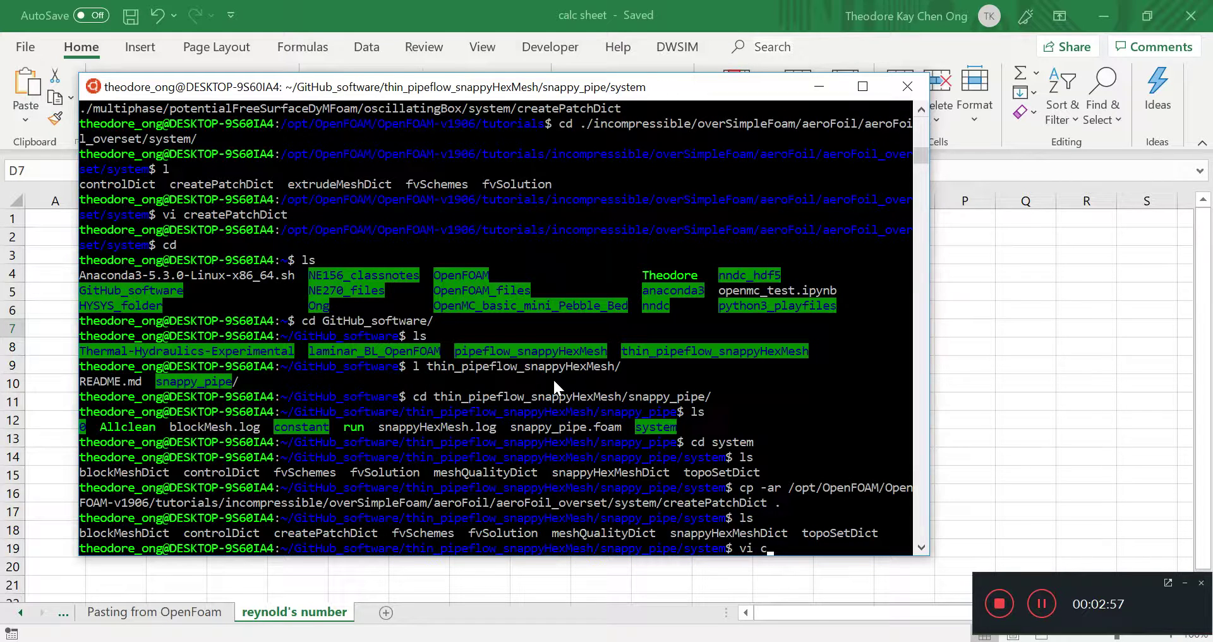
{"action": "key", "text": "Tab"}
{"action": "key", "text": "Return"}
{"action": "key", "text": "Down"}
{"action": "key", "text": "Down"}
{"action": "key", "text": "Down"}
{"action": "key", "text": "Down"}
{"action": "key", "text": "Down"}
{"action": "key", "text": "Down"}
{"action": "key", "text": "Down"}
{"action": "key", "text": "Down"}
{"action": "key", "text": "Down"}
{"action": "key", "text": "Down"}
{"action": "key", "text": "Down"}
{"action": "key", "text": "Down"}
{"action": "key", "text": "Down"}
{"action": "key", "text": "Down"}
{"action": "key", "text": "Down"}
{"action": "key", "text": "Down"}
{"action": "key", "text": "Down"}
{"action": "key", "text": "Down"}
{"action": "key", "text": "Down"}
{"action": "key", "text": "Down"}
{"action": "key", "text": "Down"}
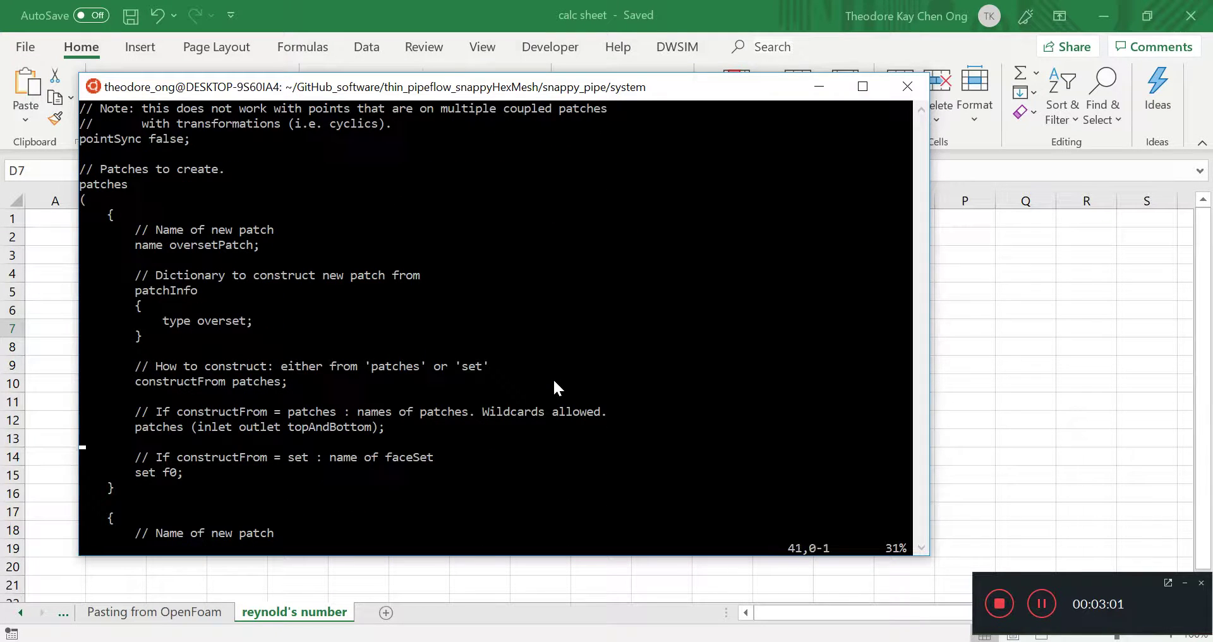
{"action": "key", "text": "Up"}
{"action": "key", "text": "Up"}
{"action": "key", "text": "Up"}
{"action": "key", "text": "Up"}
{"action": "key", "text": "Up"}
{"action": "key", "text": "Up"}
{"action": "key", "text": "Up"}
{"action": "key", "text": "Up"}
{"action": "key", "text": "Up"}
{"action": "key", "text": "Up"}
{"action": "key", "text": "Up"}
{"action": "key", "text": "Up"}
{"action": "key", "text": "Up"}
{"action": "key", "text": "Up"}
{"action": "key", "text": "Up"}
{"action": "left_click_drag", "start_coordinate": [139, 502], "coordinate": [71, 211]}
{"action": "left_click", "coordinate": [406, 427]}
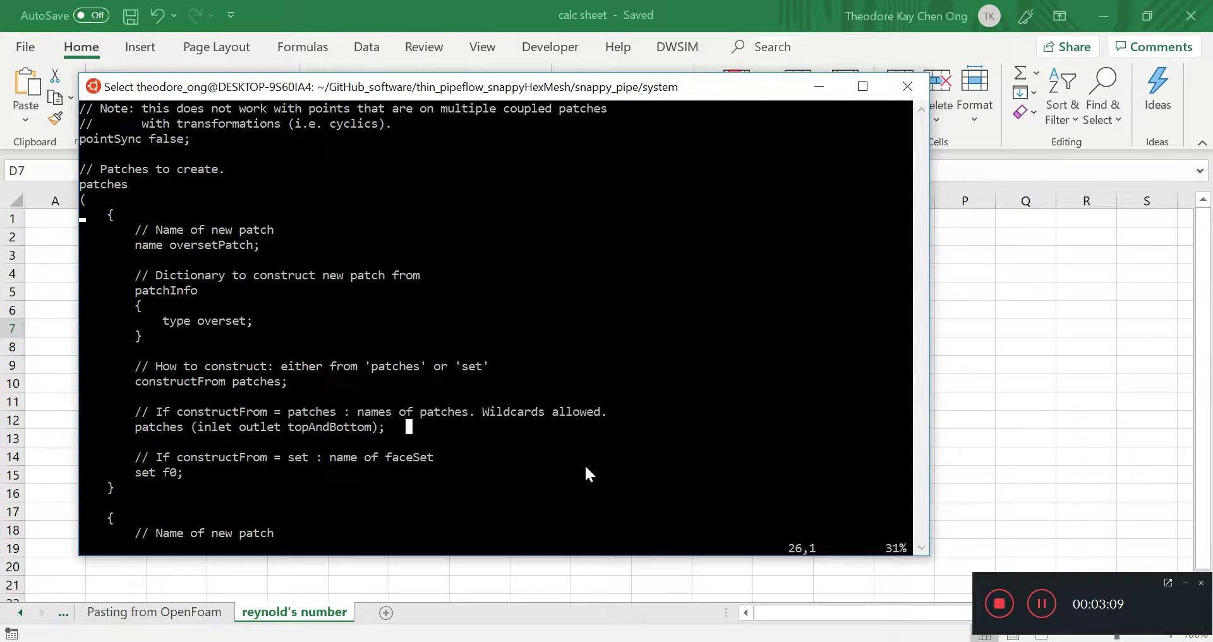
{"action": "key", "text": "Down"}
{"action": "key", "text": "Down"}
{"action": "key", "text": "Down"}
{"action": "key", "text": "Down"}
{"action": "key", "text": "Down"}
{"action": "key", "text": "Down"}
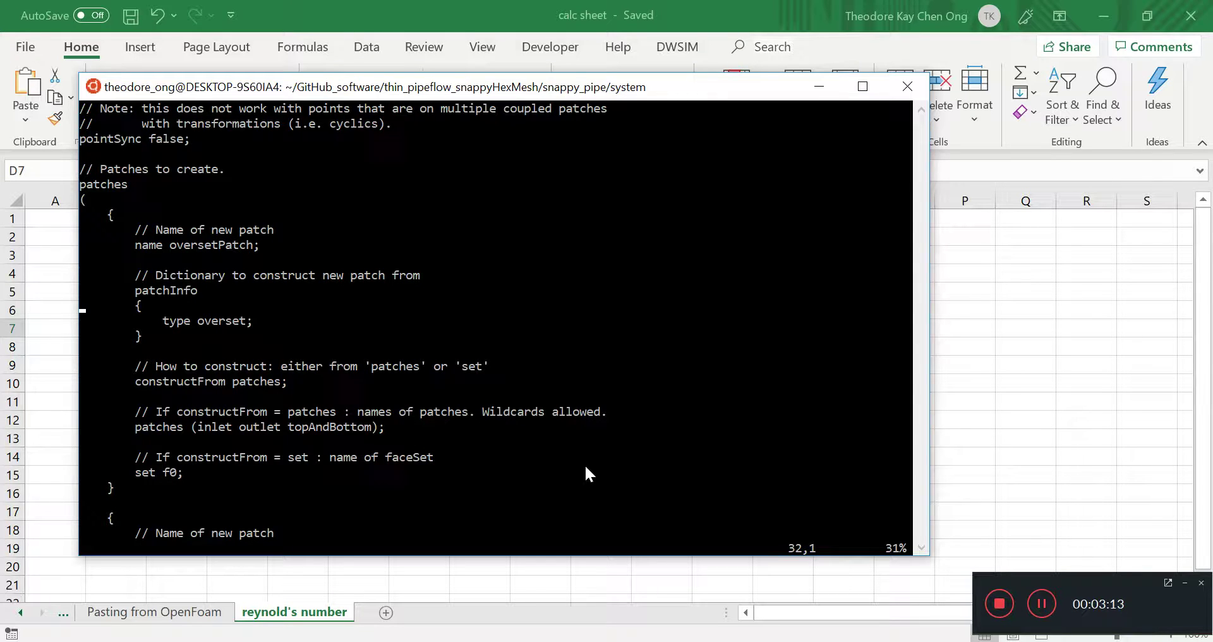
{"action": "key", "text": "Up"}
{"action": "key", "text": "Up"}
{"action": "key", "text": "Up"}
{"action": "key", "text": "Up"}
{"action": "key", "text": "Up"}
{"action": "key", "text": "Down"}
{"action": "key", "text": "Right"}
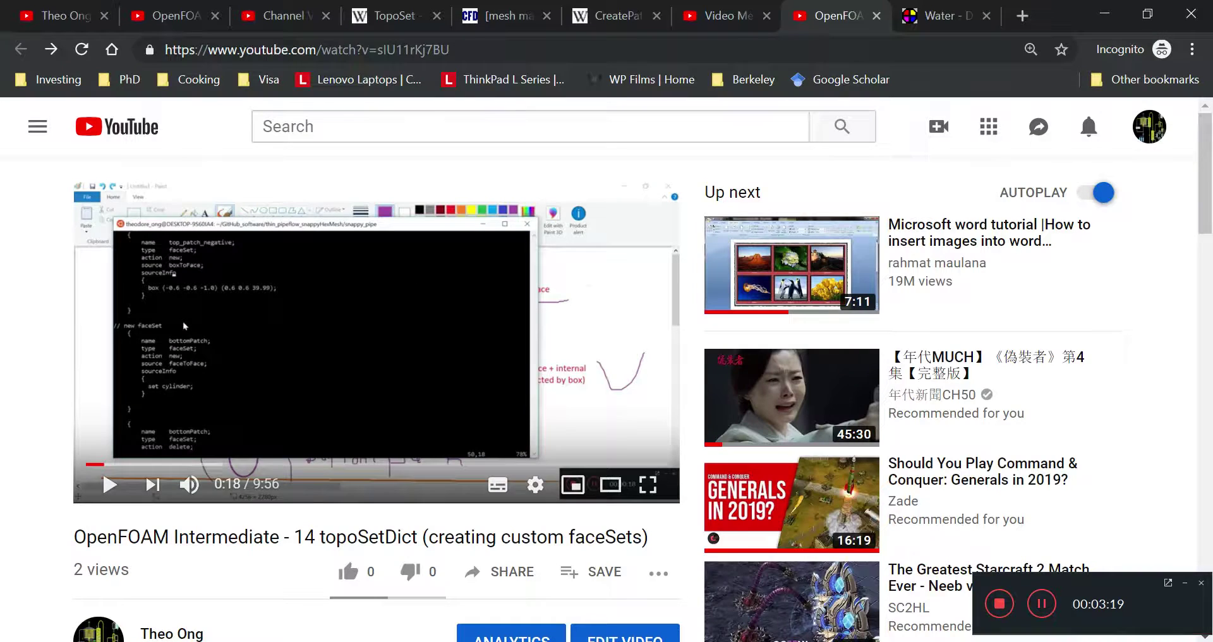
{"action": "left_click", "coordinate": [506, 15]}
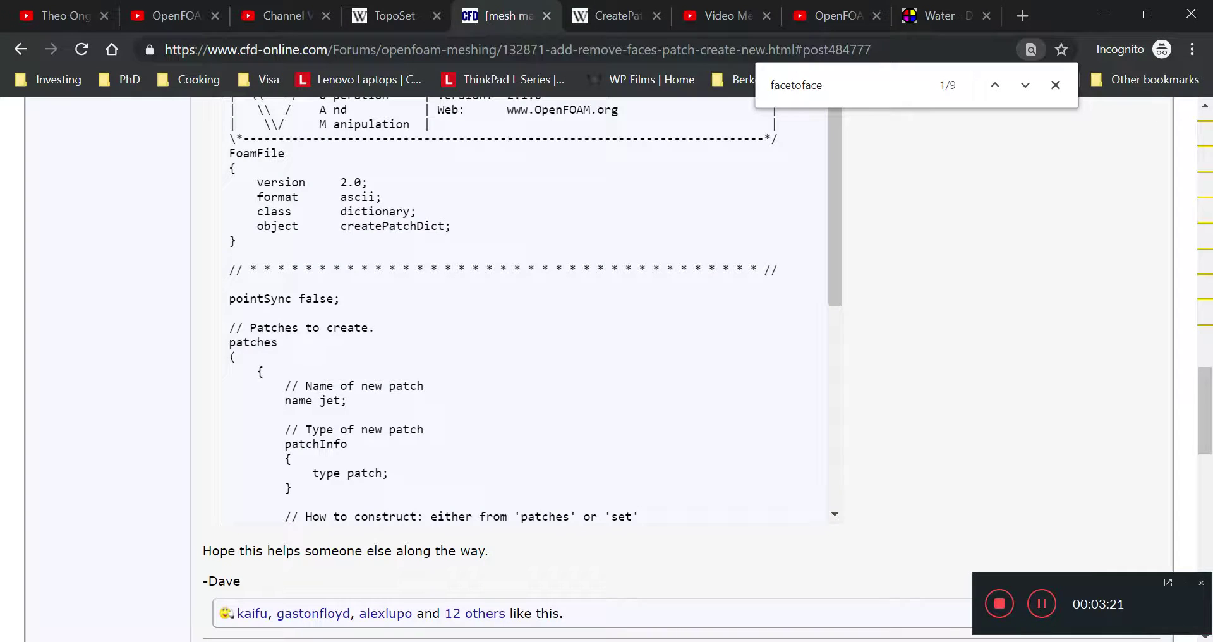
{"action": "left_click_drag", "start_coordinate": [285, 243], "coordinate": [312, 385]}
{"action": "left_click", "coordinate": [377, 424]}
{"action": "left_click_drag", "start_coordinate": [358, 450], "coordinate": [259, 371]}
{"action": "left_click", "coordinate": [330, 382]}
{"action": "scroll", "coordinate": [555, 427], "scroll_direction": "down", "scroll_amount": 2}
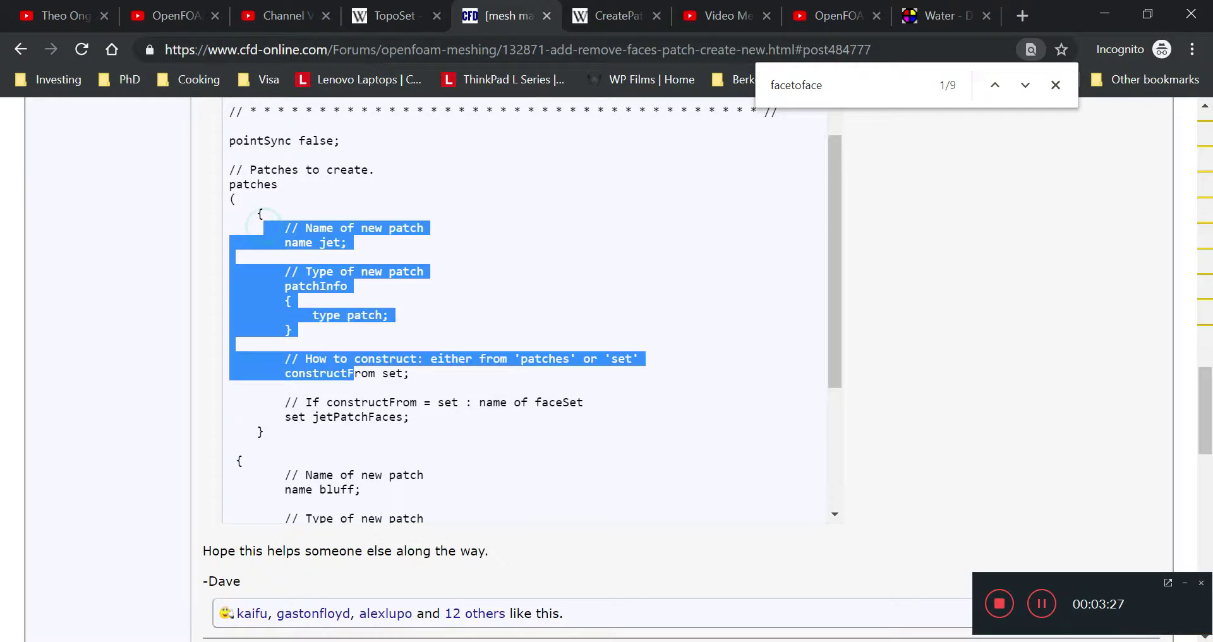
{"action": "key", "text": "alt+Tab"}
{"action": "key", "text": "Down"}
{"action": "key", "text": "Down"}
{"action": "key", "text": "Down"}
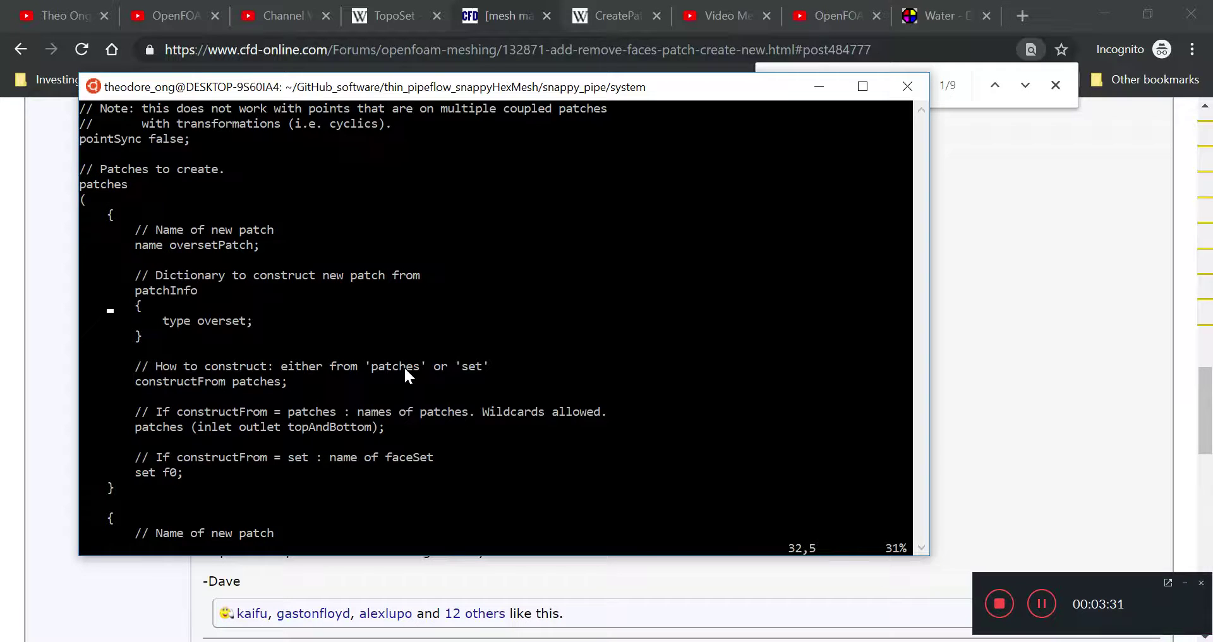
Change the first patch's type from overset to patch and rename oversetPatch to topPatch.
{"action": "key", "text": "Down"}
{"action": "key", "text": "Right"}
{"action": "key", "text": "Right"}
{"action": "key", "text": "Right"}
{"action": "key", "text": "Right"}
{"action": "key", "text": "Right"}
{"action": "key", "text": "Right"}
{"action": "key", "text": "i"}
{"action": "key", "text": "Delete"}
{"action": "key", "text": "Delete"}
{"action": "key", "text": "Delete"}
{"action": "key", "text": "Delete"}
{"action": "key", "text": "Delete"}
{"action": "key", "text": "Delete"}
{"action": "type", "text": "patch"}
{"action": "key", "text": "Up"}
{"action": "key", "text": "Up"}
{"action": "key", "text": "Up"}
{"action": "key", "text": "Up"}
{"action": "key", "text": "Up"}
{"action": "key", "text": "Left"}
{"action": "key", "text": "Left"}
{"action": "key", "text": "Left"}
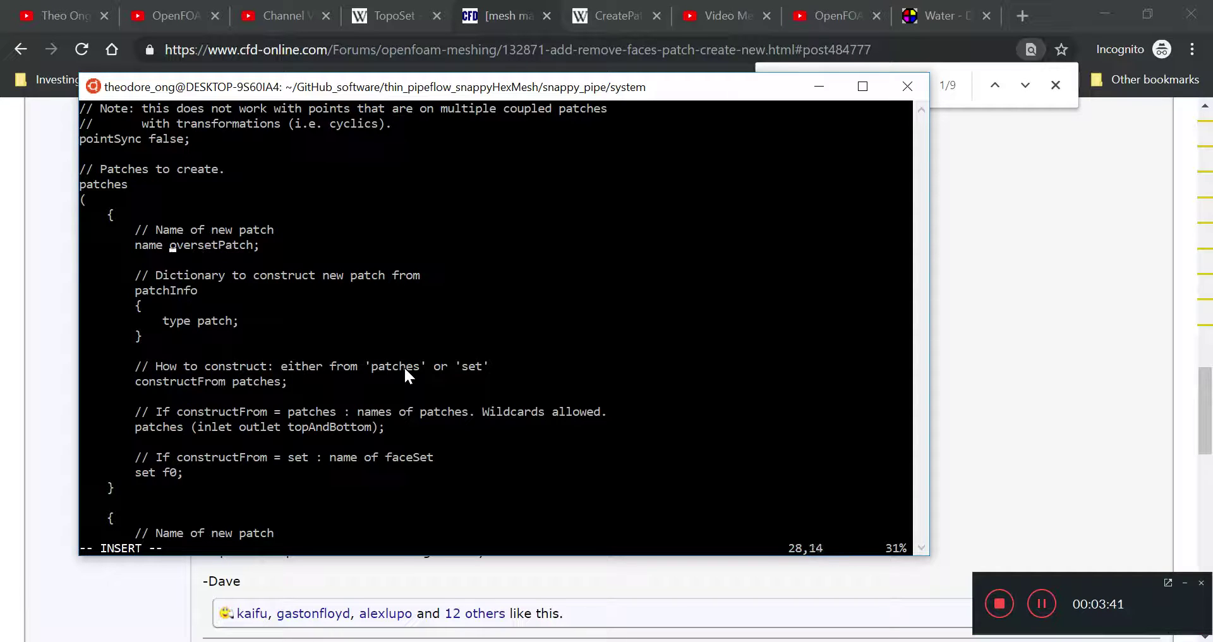
{"action": "key", "text": "BackSpace"}
{"action": "key", "text": "BackSpace"}
{"action": "key", "text": "BackSpace"}
{"action": "key", "text": "BackSpace"}
{"action": "key", "text": "BackSpace"}
{"action": "key", "text": "BackSpace"}
{"action": "key", "text": "Delete"}
{"action": "type", "text": "top"}
Change constructFrom from patches to set, checking the forum example's comment.
{"action": "key", "text": "Down"}
{"action": "key", "text": "Down"}
{"action": "key", "text": "Down"}
{"action": "key", "text": "Down"}
{"action": "key", "text": "Down"}
{"action": "key", "text": "Down"}
{"action": "key", "text": "Down"}
{"action": "key", "text": "Down"}
{"action": "key", "text": "Down"}
{"action": "key", "text": "Down"}
{"action": "key", "text": "Down"}
{"action": "key", "text": "Down"}
{"action": "key", "text": "Up"}
{"action": "key", "text": "Up"}
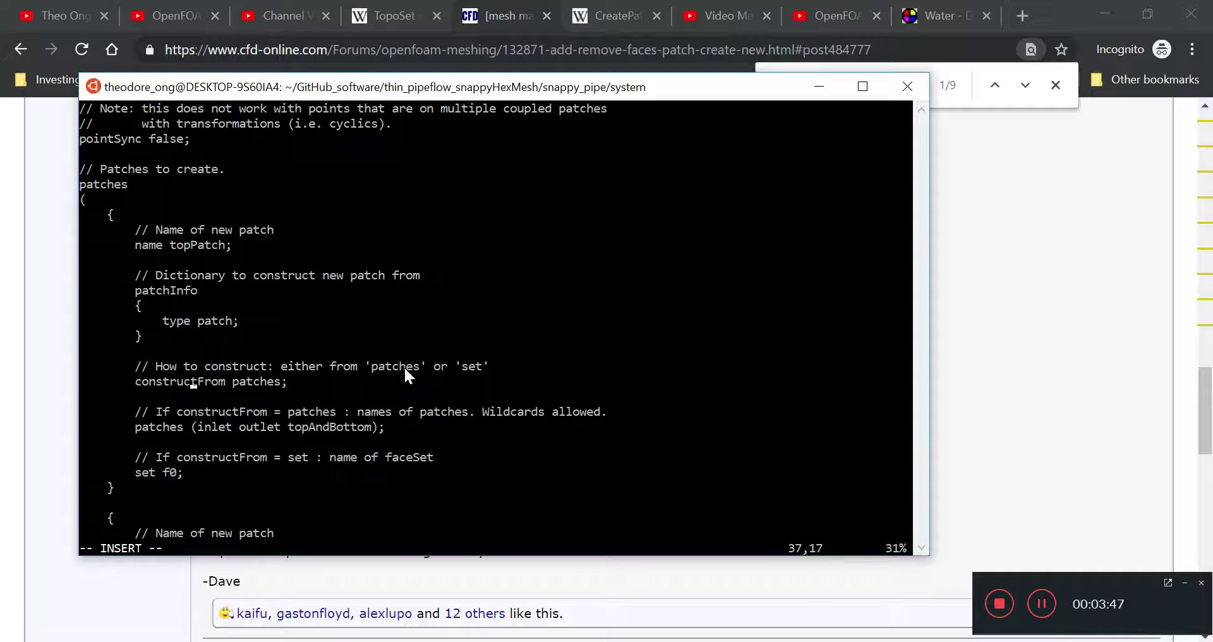
{"action": "key", "text": "Right"}
{"action": "key", "text": "Right"}
{"action": "key", "text": "Right"}
{"action": "key", "text": "Right"}
{"action": "key", "text": "Right"}
{"action": "key", "text": "Right"}
{"action": "key", "text": "Delete"}
{"action": "key", "text": "Delete"}
{"action": "key", "text": "Delete"}
{"action": "key", "text": "Delete"}
{"action": "key", "text": "Delete"}
{"action": "key", "text": "Delete"}
{"action": "key", "text": "Delete"}
{"action": "type", "text": "faceSet"}
{"action": "key", "text": "Down"}
{"action": "key", "text": "Down"}
{"action": "key", "text": "alt+Tab"}
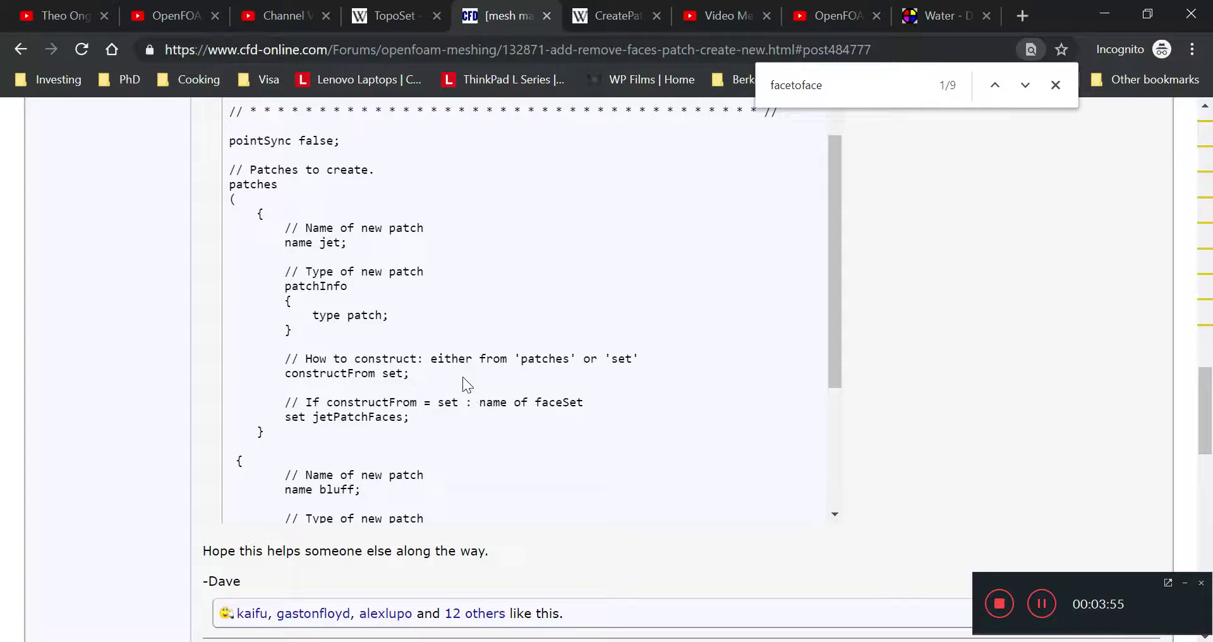
{"action": "triple_click", "coordinate": [382, 358]}
{"action": "key", "text": "alt+Tab"}
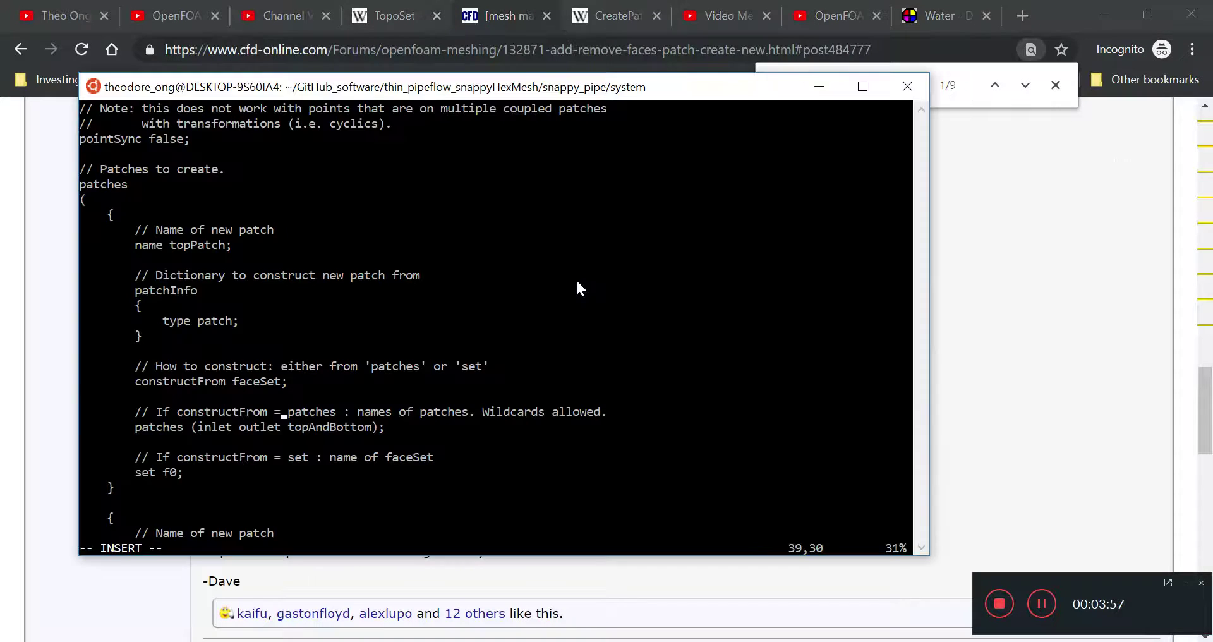
{"action": "key", "text": "Up"}
{"action": "key", "text": "Up"}
{"action": "key", "text": "Up"}
{"action": "key", "text": "Left"}
{"action": "key", "text": "Left"}
{"action": "key", "text": "Left"}
{"action": "key", "text": "BackSpace"}
{"action": "key", "text": "Delete"}
{"action": "key", "text": "Delete"}
{"action": "key", "text": "Delete"}
{"action": "key", "text": "Delete"}
{"action": "type", "text": "s"}
Set the f0 face set name to topPatch.
{"action": "left_click_drag", "start_coordinate": [484, 358], "coordinate": [135, 365]}
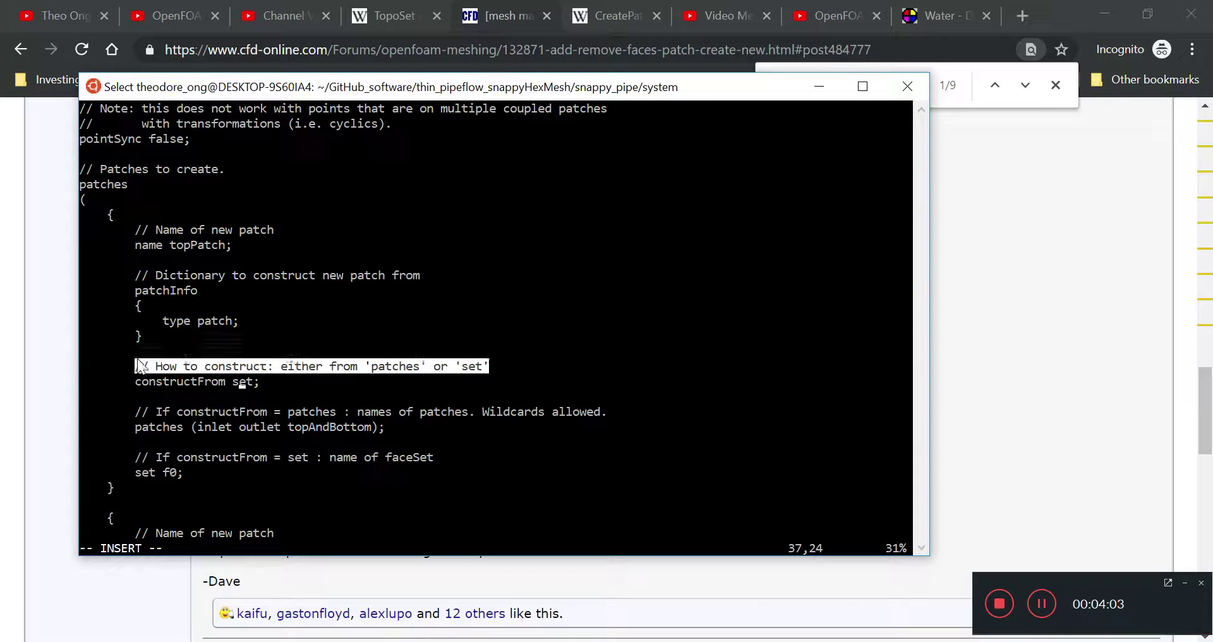
{"action": "left_click", "coordinate": [166, 365]}
{"action": "left_click_drag", "start_coordinate": [252, 369], "coordinate": [474, 369]}
{"action": "left_click", "coordinate": [457, 457]}
{"action": "key", "text": "Escape"}
{"action": "key", "text": "Down"}
{"action": "key", "text": "Down"}
{"action": "key", "text": "Down"}
{"action": "key", "text": "Down"}
{"action": "key", "text": "Down"}
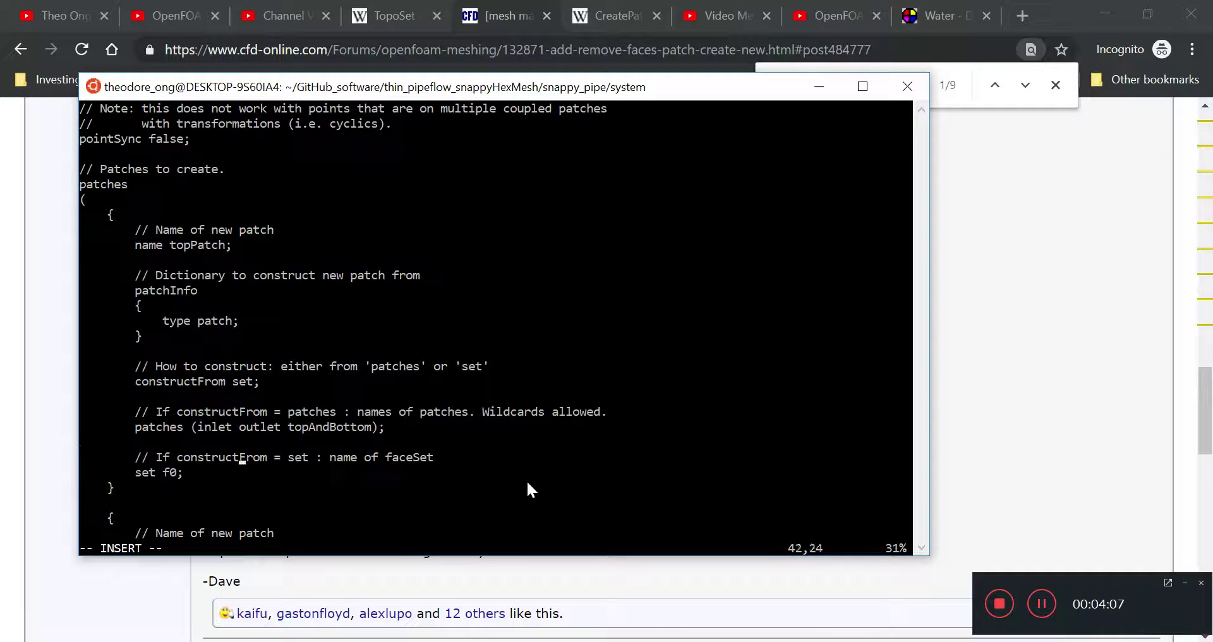
{"action": "key", "text": "Down"}
{"action": "key", "text": "Down"}
{"action": "key", "text": "Down"}
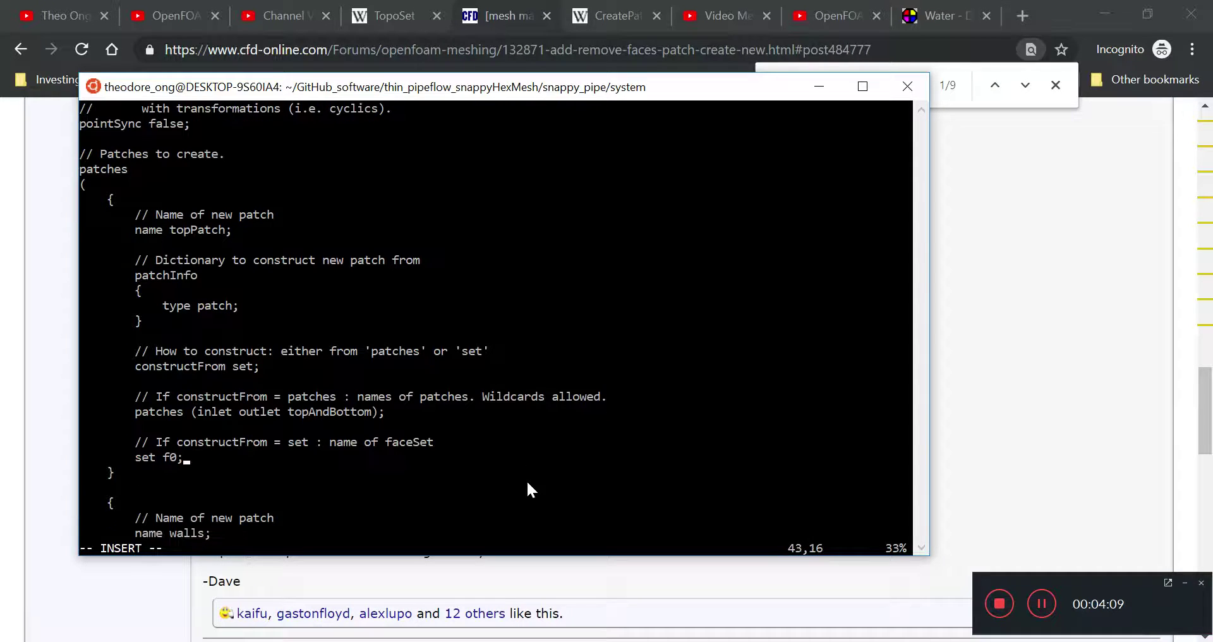
{"action": "key", "text": "Left"}
{"action": "type", "text": "topp"}
{"action": "key", "text": "BackSpace"}
{"action": "type", "text": "Patch"}
{"action": "key", "text": "Down"}
{"action": "key", "text": "Down"}
{"action": "key", "text": "Down"}
{"action": "key", "text": "Down"}
{"action": "key", "text": "Down"}
{"action": "key", "text": "Down"}
Rename the second patch from walls to wall and set its type to wall.
{"action": "key", "text": "Up"}
{"action": "key", "text": "Up"}
{"action": "key", "text": "Escape"}
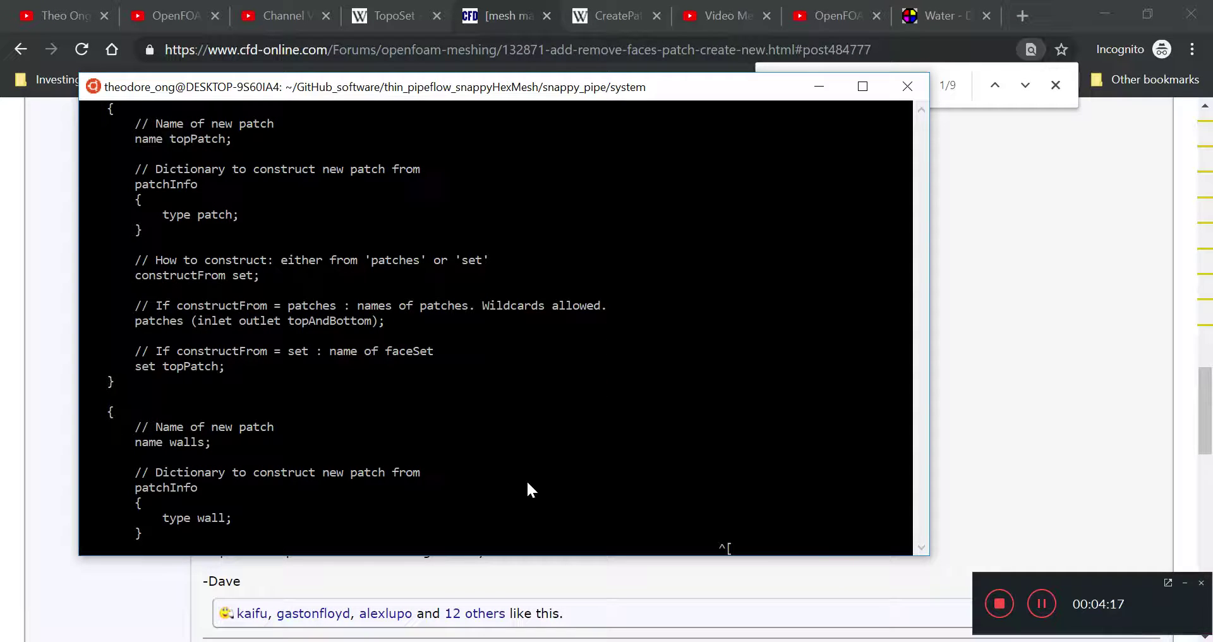
{"action": "type", "text": ":w"}
{"action": "key", "text": "Return"}
{"action": "key", "text": "Down"}
{"action": "key", "text": "Left"}
{"action": "key", "text": "x"}
{"action": "key", "text": "Down"}
{"action": "key", "text": "Down"}
{"action": "key", "text": "Down"}
{"action": "key", "text": "Down"}
{"action": "key", "text": "Down"}
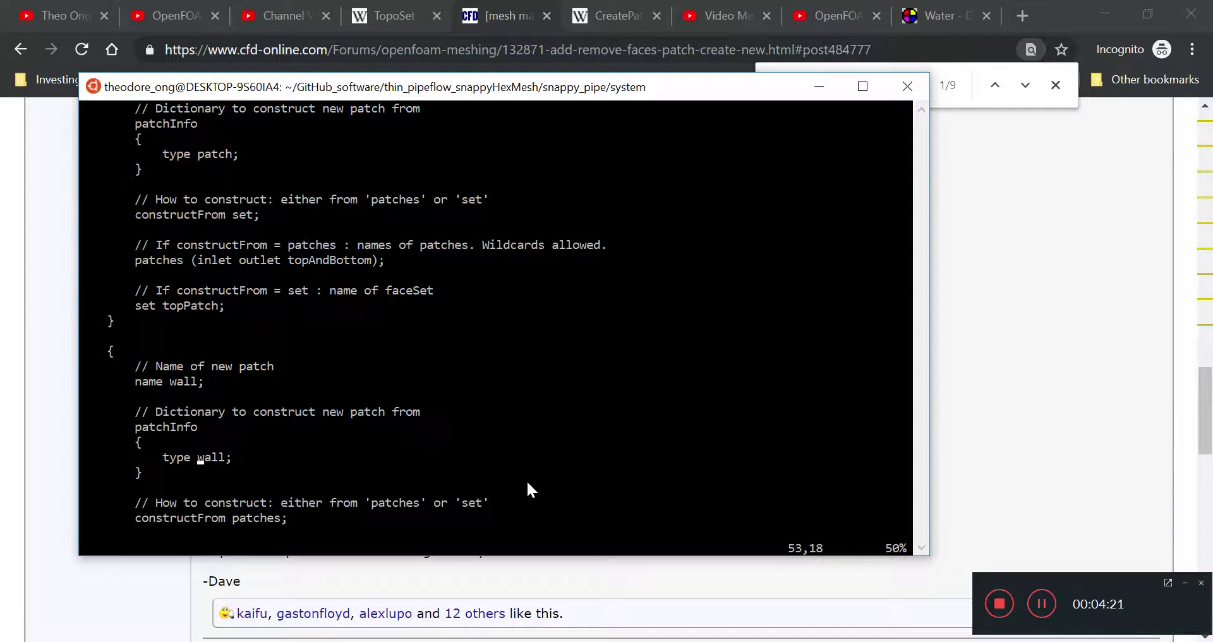
{"action": "key", "text": "x"}
{"action": "key", "text": "x"}
{"action": "type", "text": "iwall"}
{"action": "key", "text": "BackSpace"}
{"action": "key", "text": "BackSpace"}
{"action": "key", "text": "BackSpace"}
{"action": "key", "text": "BackSpace"}
{"action": "type", "text": "wall;"}
Build the wall patch from set wall instead of patches, and save createPatchDict.
{"action": "key", "text": "Down"}
{"action": "key", "text": "Down"}
{"action": "key", "text": "Down"}
{"action": "key", "text": "Down"}
{"action": "key", "text": "Delete"}
{"action": "key", "text": "Delete"}
{"action": "key", "text": "Delete"}
{"action": "key", "text": "Delete"}
{"action": "key", "text": "Delete"}
{"action": "key", "text": "Delete"}
{"action": "key", "text": "Delete"}
{"action": "type", "text": "set"}
{"action": "key", "text": "Down"}
{"action": "key", "text": "Down"}
{"action": "key", "text": "Down"}
{"action": "key", "text": "Down"}
{"action": "key", "text": "Down"}
{"action": "key", "text": "Down"}
{"action": "key", "text": "Up"}
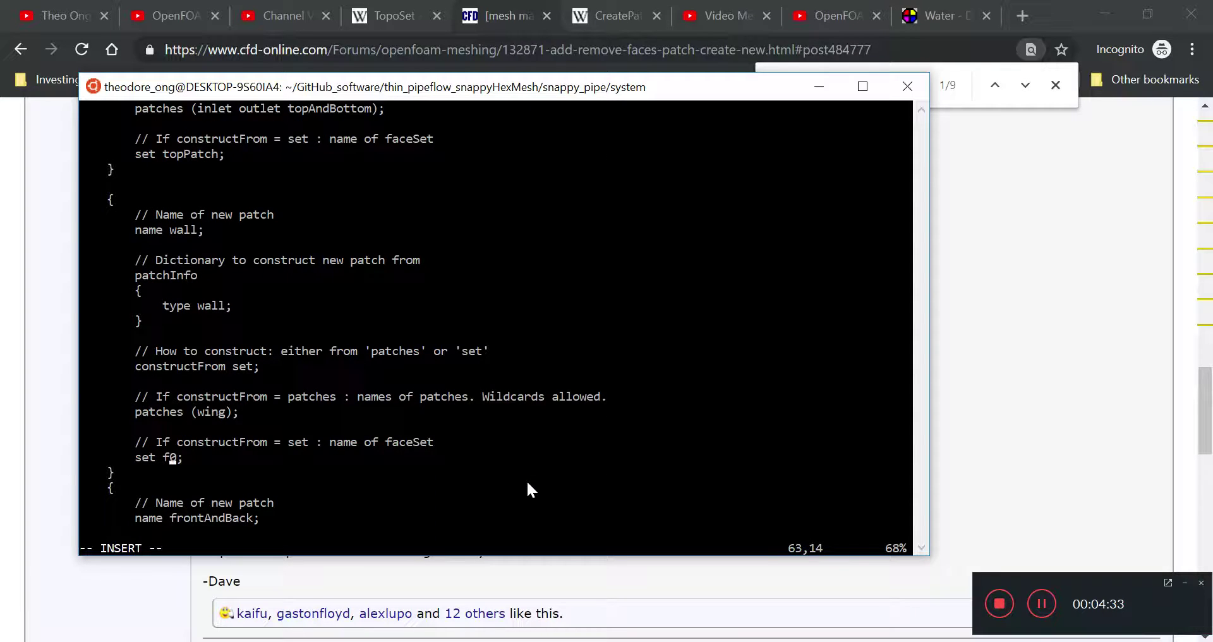
{"action": "key", "text": "Left"}
{"action": "type", "text": "wall"}
{"action": "key", "text": "Down"}
{"action": "key", "text": "Down"}
{"action": "key", "text": "Down"}
{"action": "key", "text": "Escape"}
{"action": "type", "text": ":w"}
{"action": "key", "text": "Return"}
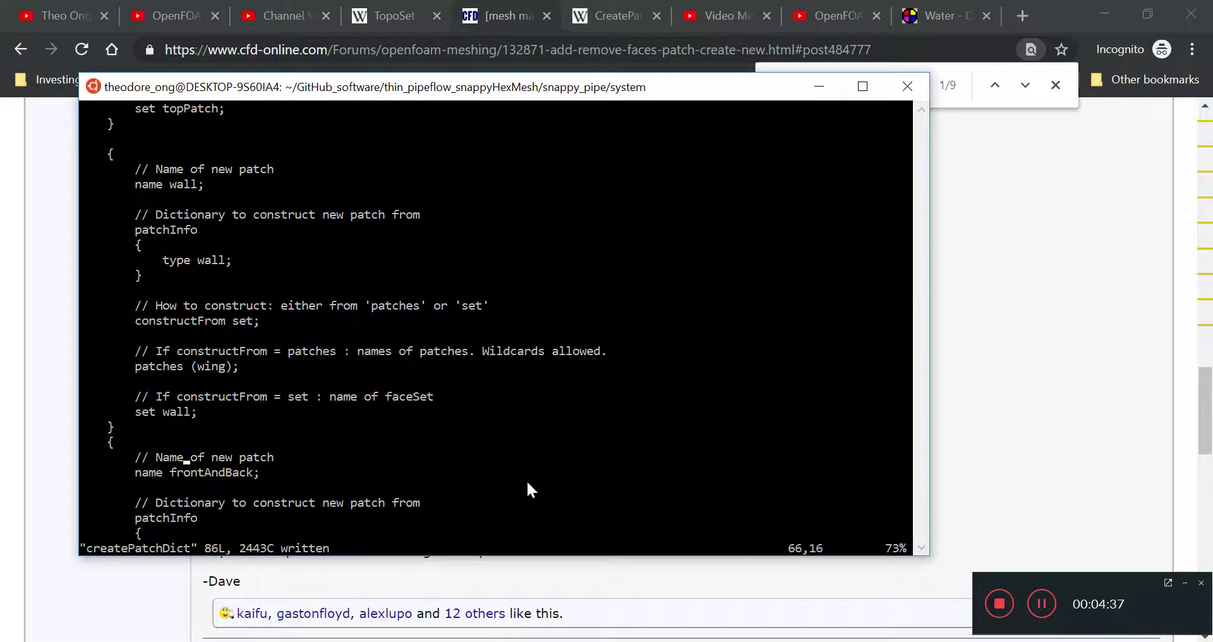
Highlight the patchInfo block and the constructFrom set wall lines to explain the entry.
{"action": "left_click", "coordinate": [134, 184]}
{"action": "left_click_drag", "start_coordinate": [141, 229], "coordinate": [174, 305]}
{"action": "left_click", "coordinate": [138, 336]}
{"action": "left_click_drag", "start_coordinate": [239, 366], "coordinate": [214, 372]}
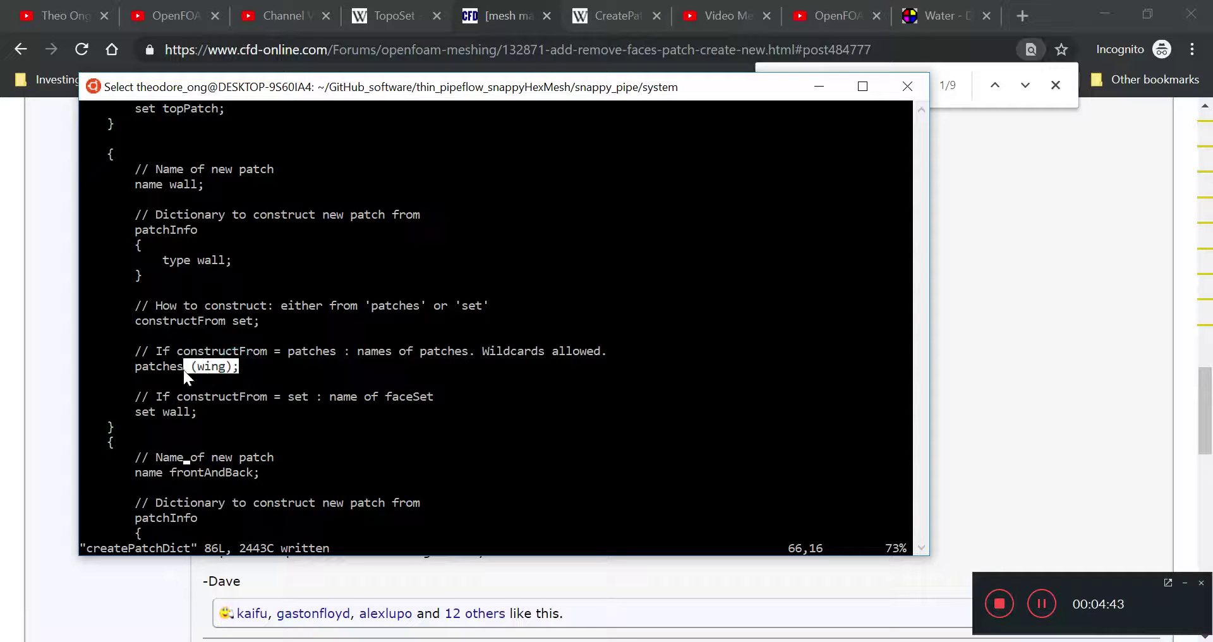
{"action": "left_click_drag", "start_coordinate": [132, 368], "coordinate": [134, 370]}
{"action": "left_click_drag", "start_coordinate": [197, 414], "coordinate": [142, 412]}
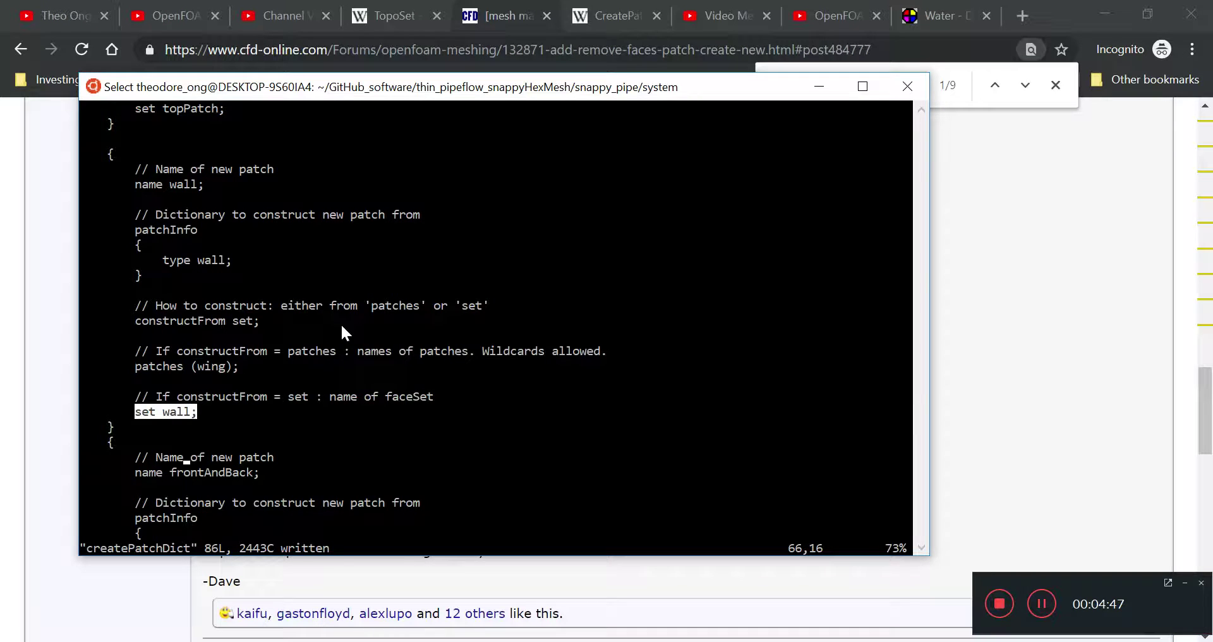
{"action": "left_click_drag", "start_coordinate": [263, 314], "coordinate": [218, 324]}
{"action": "left_click_drag", "start_coordinate": [316, 432], "coordinate": [436, 416]}
{"action": "scroll", "coordinate": [436, 415], "scroll_direction": "down", "scroll_amount": 5}
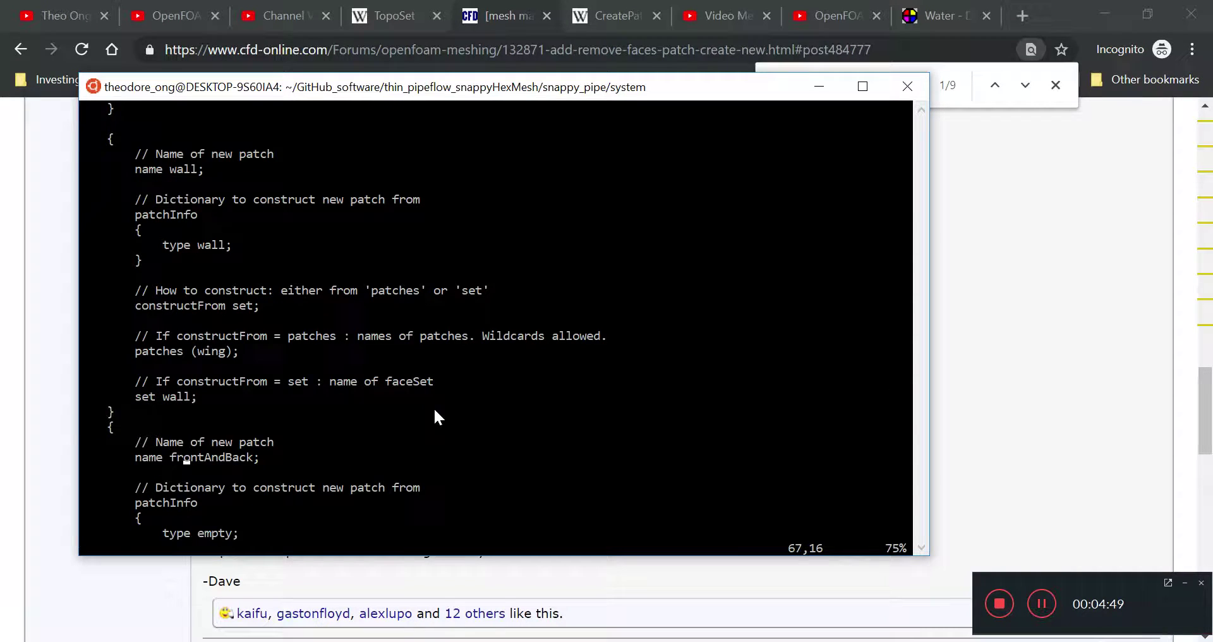
Rename the frontAndBack entry to bottomPatch and give it type patch.
{"action": "key", "text": "Up"}
{"action": "key", "text": "Up"}
{"action": "key", "text": "Up"}
{"action": "key", "text": "Up"}
{"action": "key", "text": "Up"}
{"action": "key", "text": "Up"}
{"action": "key", "text": "Up"}
{"action": "key", "text": "Up"}
{"action": "key", "text": "Up"}
{"action": "key", "text": "Up"}
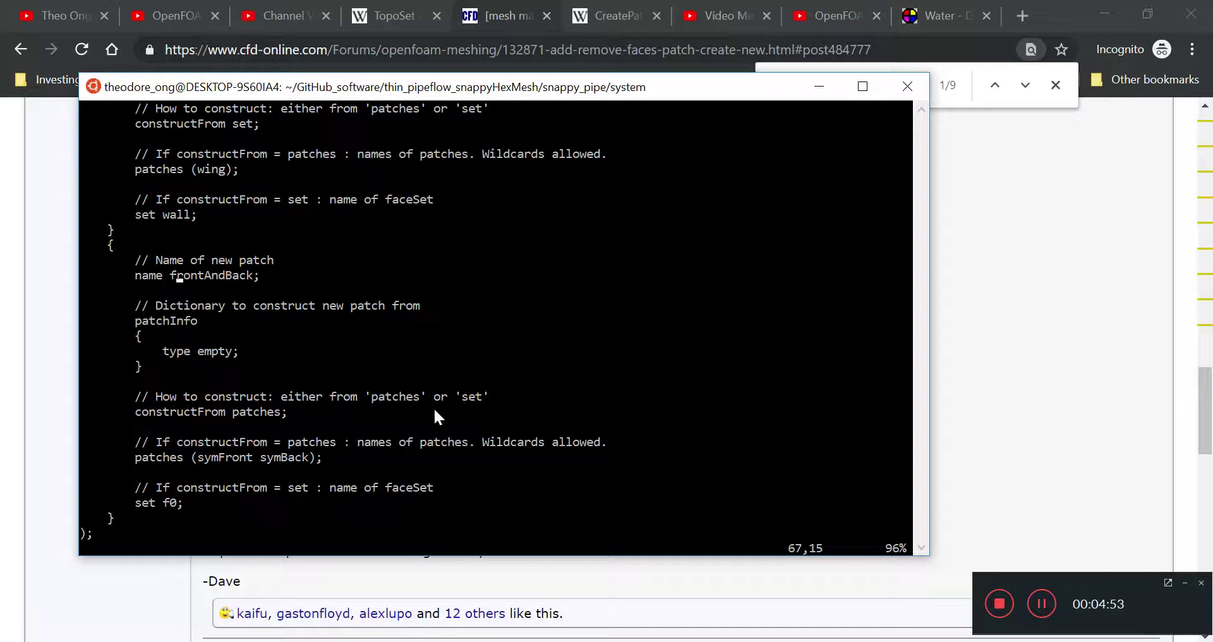
{"action": "key", "text": "Left"}
{"action": "key", "text": "i"}
{"action": "key", "text": "Delete"}
{"action": "key", "text": "Delete"}
{"action": "key", "text": "Delete"}
{"action": "key", "text": "Delete"}
{"action": "key", "text": "Delete"}
{"action": "key", "text": "Delete"}
{"action": "key", "text": "Delete"}
{"action": "key", "text": "Delete"}
{"action": "key", "text": "Delete"}
{"action": "key", "text": "Delete"}
{"action": "key", "text": "Delete"}
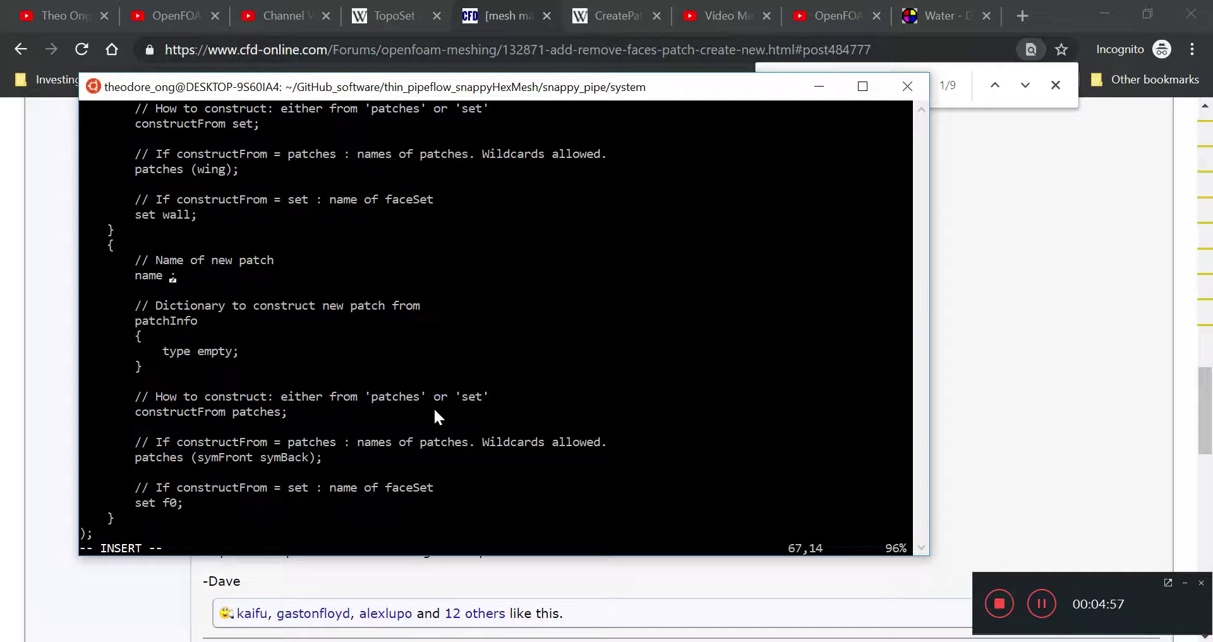
{"action": "type", "text": "bottomPatch"}
{"action": "key", "text": "Down"}
{"action": "key", "text": "Down"}
{"action": "key", "text": "Down"}
{"action": "key", "text": "Down"}
{"action": "key", "text": "Down"}
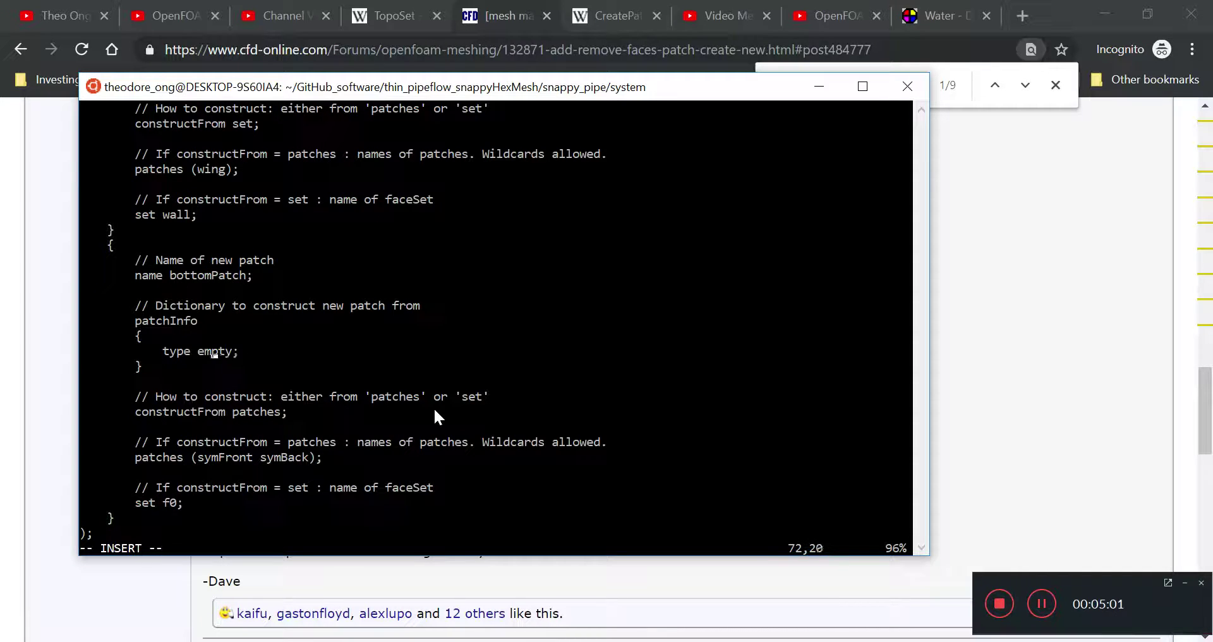
{"action": "key", "text": "BackSpace"}
{"action": "key", "text": "BackSpace"}
{"action": "key", "text": "Delete"}
{"action": "key", "text": "Delete"}
{"action": "type", "text": "patch"}
Construct bottomPatch from set with the face set bottomPatch.
{"action": "key", "text": "Down"}
{"action": "key", "text": "Down"}
{"action": "key", "text": "Down"}
{"action": "key", "text": "Delete"}
{"action": "key", "text": "Delete"}
{"action": "key", "text": "Delete"}
{"action": "key", "text": "Delete"}
{"action": "key", "text": "Delete"}
{"action": "key", "text": "Delete"}
{"action": "key", "text": "Delete"}
{"action": "type", "text": "set"}
{"action": "key", "text": "Down"}
{"action": "key", "text": "Down"}
{"action": "key", "text": "Down"}
{"action": "key", "text": "Down"}
{"action": "key", "text": "Down"}
{"action": "key", "text": "Down"}
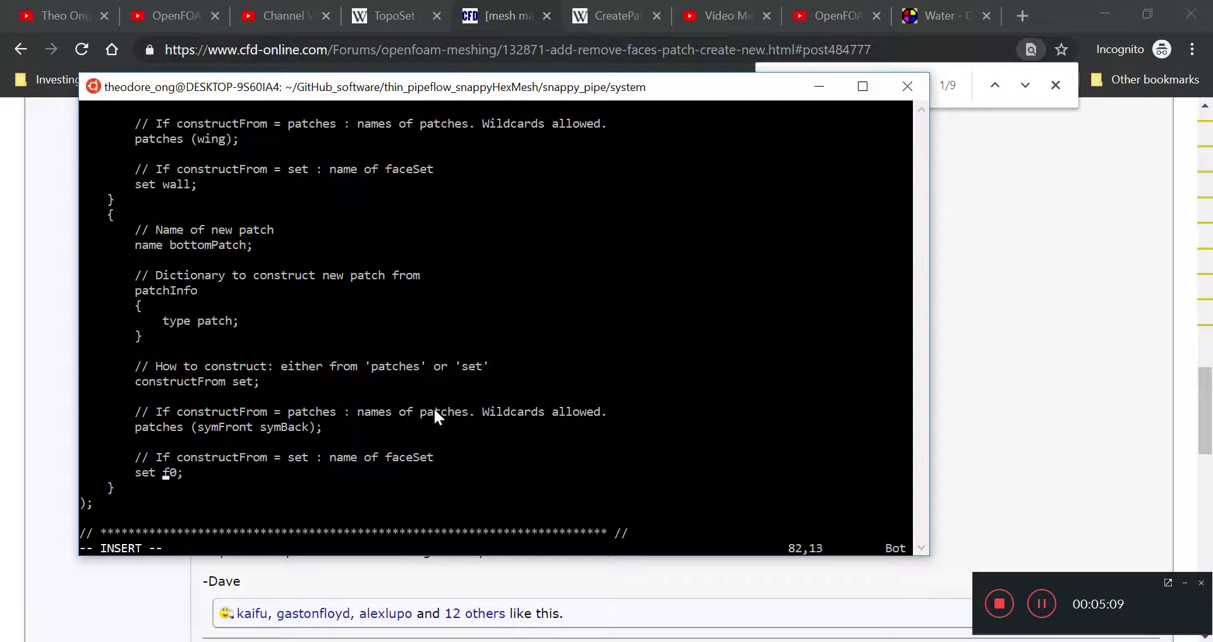
{"action": "type", "text": "bottomPatch"}
{"action": "key", "text": "Escape"}
Save and close createPatchDict with :wq, then move up to the snappy_pipe case folder and list it.
{"action": "type", "text": ":wq"}
{"action": "key", "text": "Return"}
{"action": "type", "text": "cd .."}
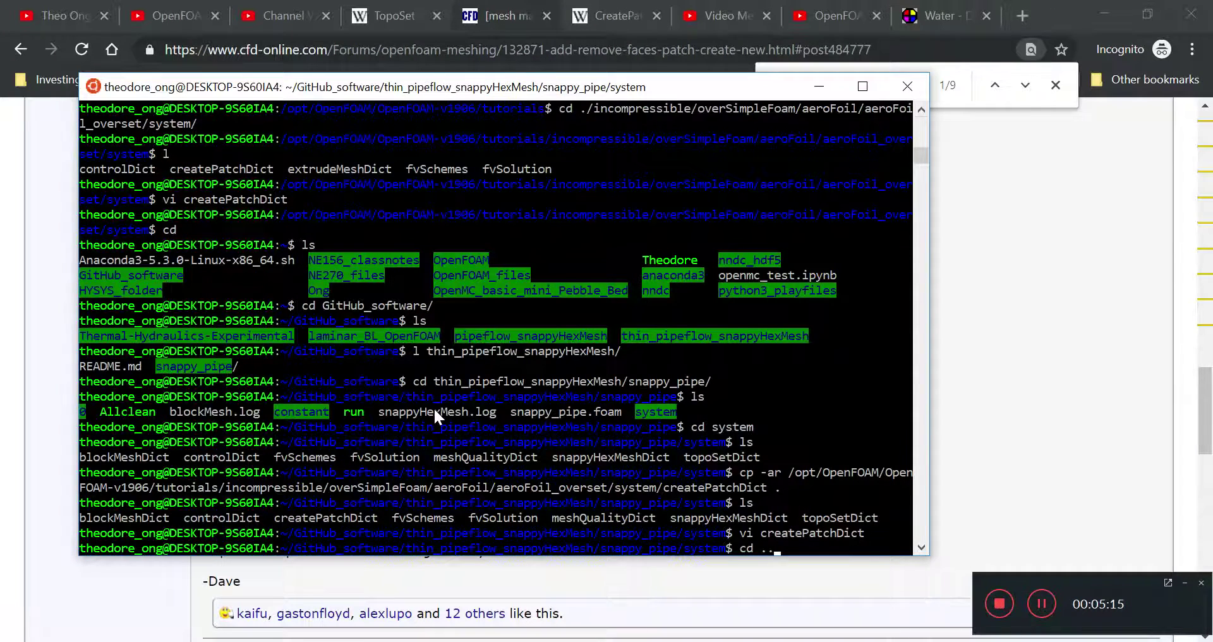
{"action": "key", "text": "Return"}
{"action": "type", "text": "ls"}
{"action": "key", "text": "Return"}
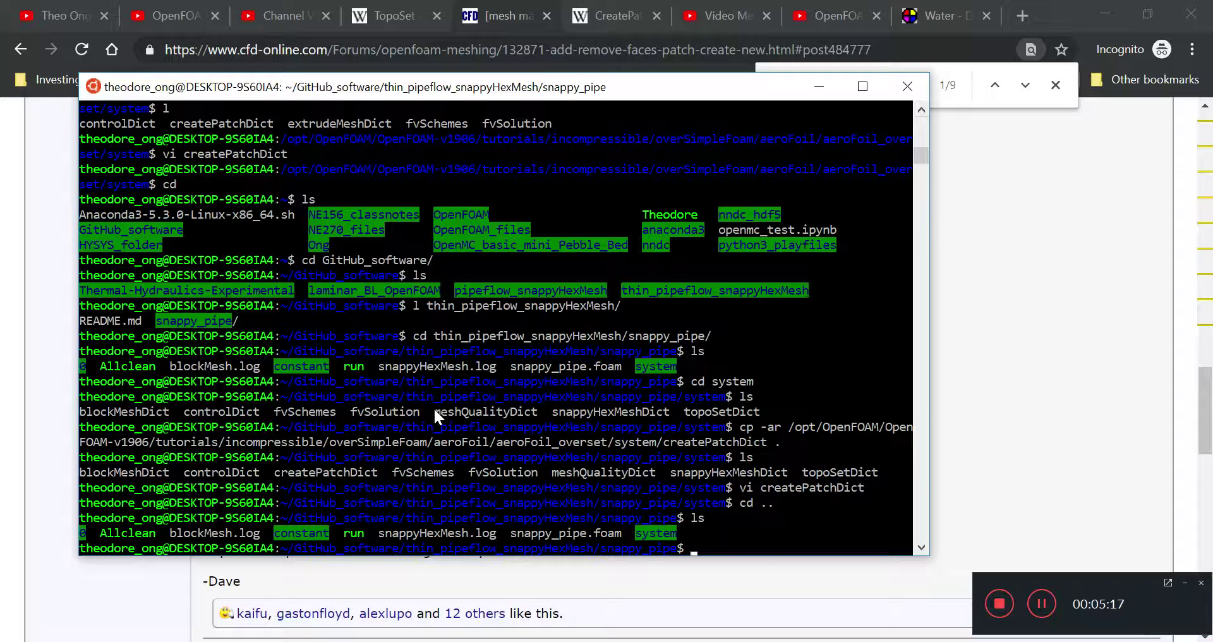
Run createPatch on the pipe mesh and list the case to find the new 0.005 folder.
{"action": "type", "text": "createPatch"}
{"action": "key", "text": "Return"}
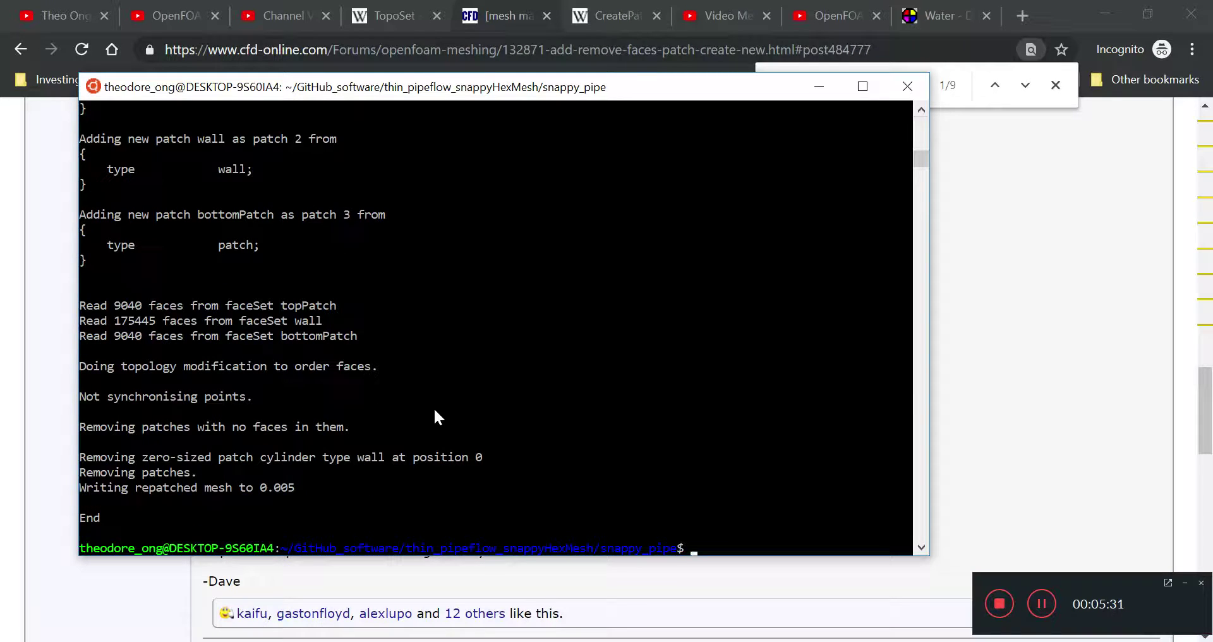
{"action": "type", "text": "l"}
{"action": "key", "text": "Return"}
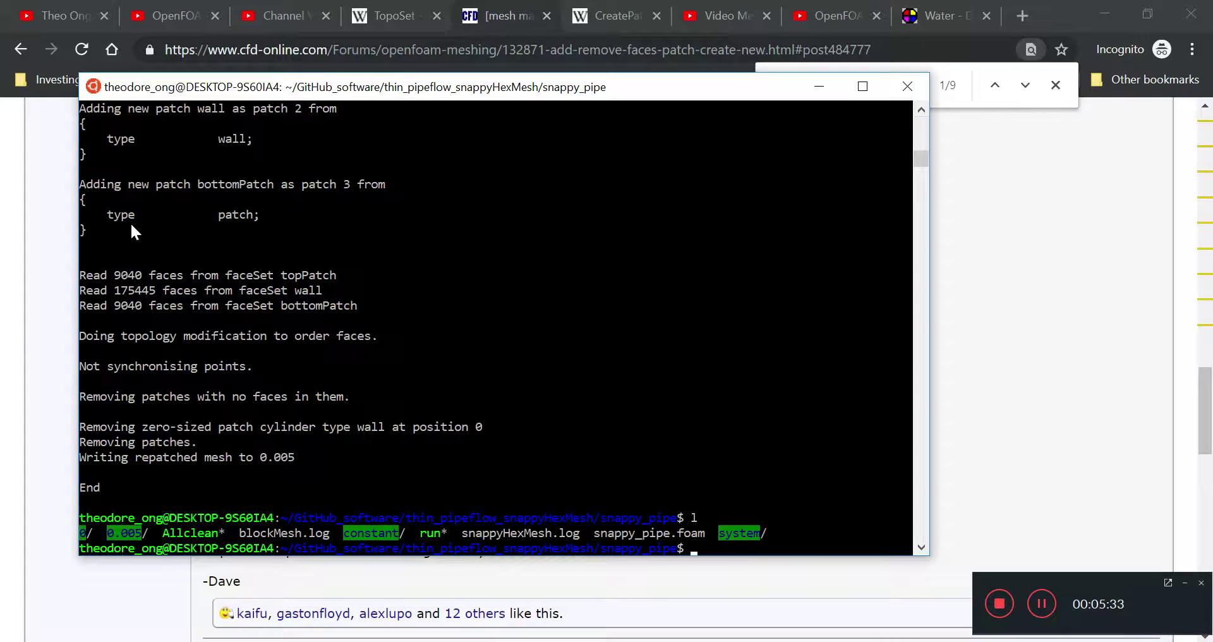
{"action": "left_click_drag", "start_coordinate": [131, 222], "coordinate": [225, 467]}
{"action": "left_click", "coordinate": [229, 472]}
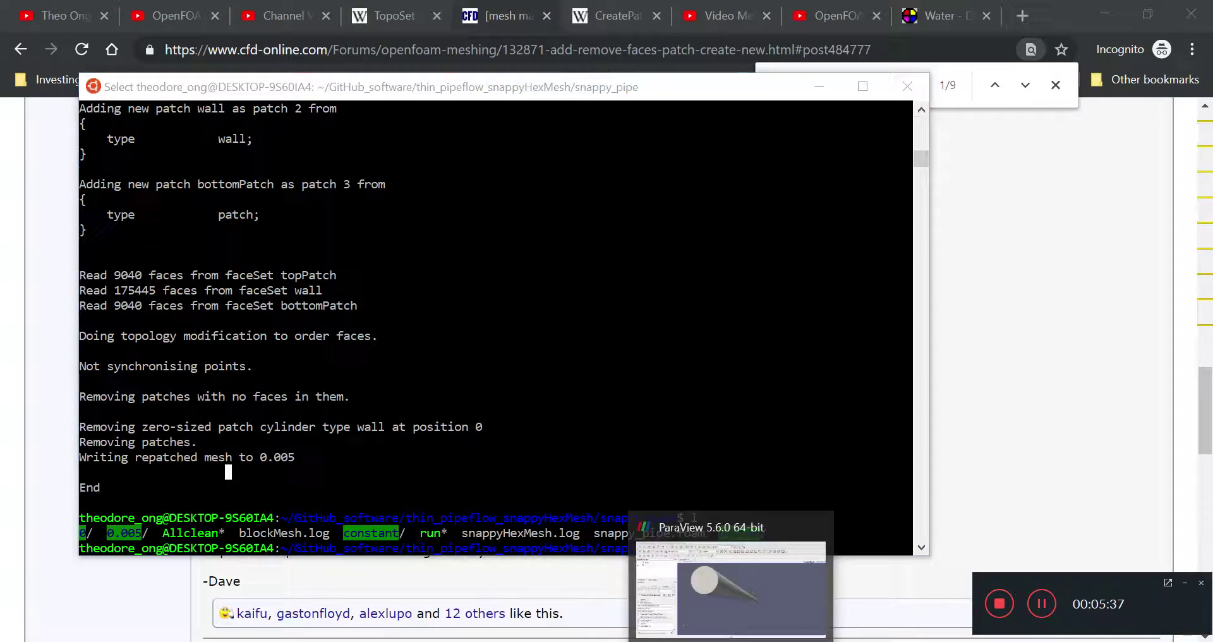
Delete the old reader in ParaView, reopen snappy_pipe.foam and apply it.
{"action": "left_click", "coordinate": [729, 636]}
{"action": "left_click", "coordinate": [193, 315]}
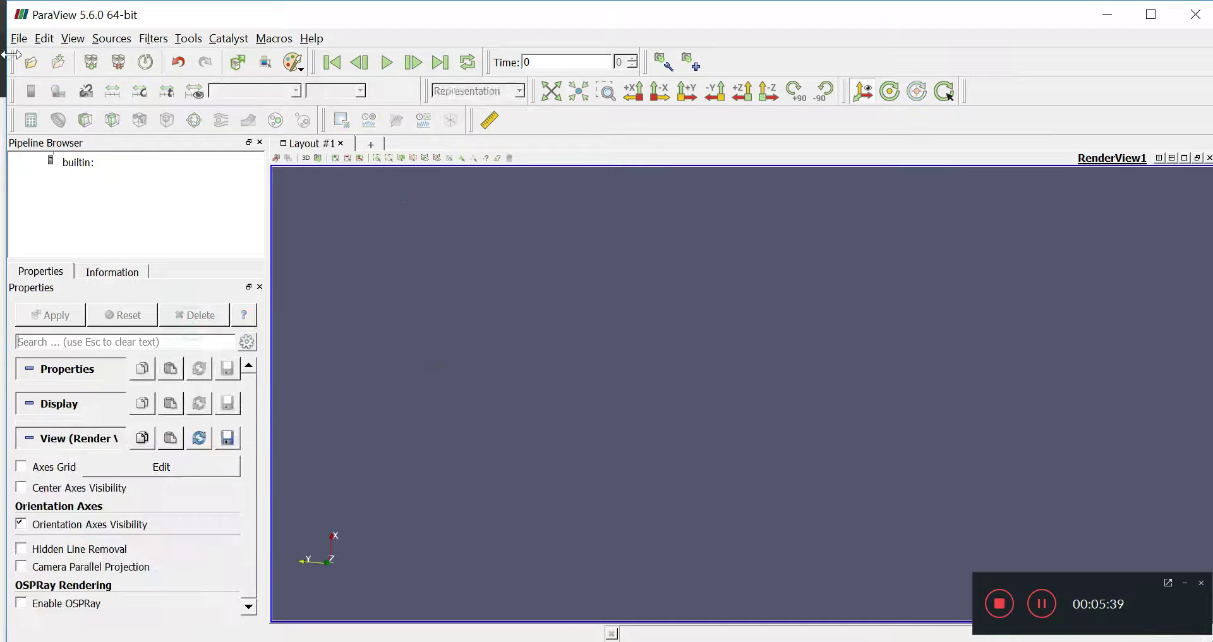
{"action": "left_click", "coordinate": [31, 62]}
{"action": "double_click", "coordinate": [355, 309]}
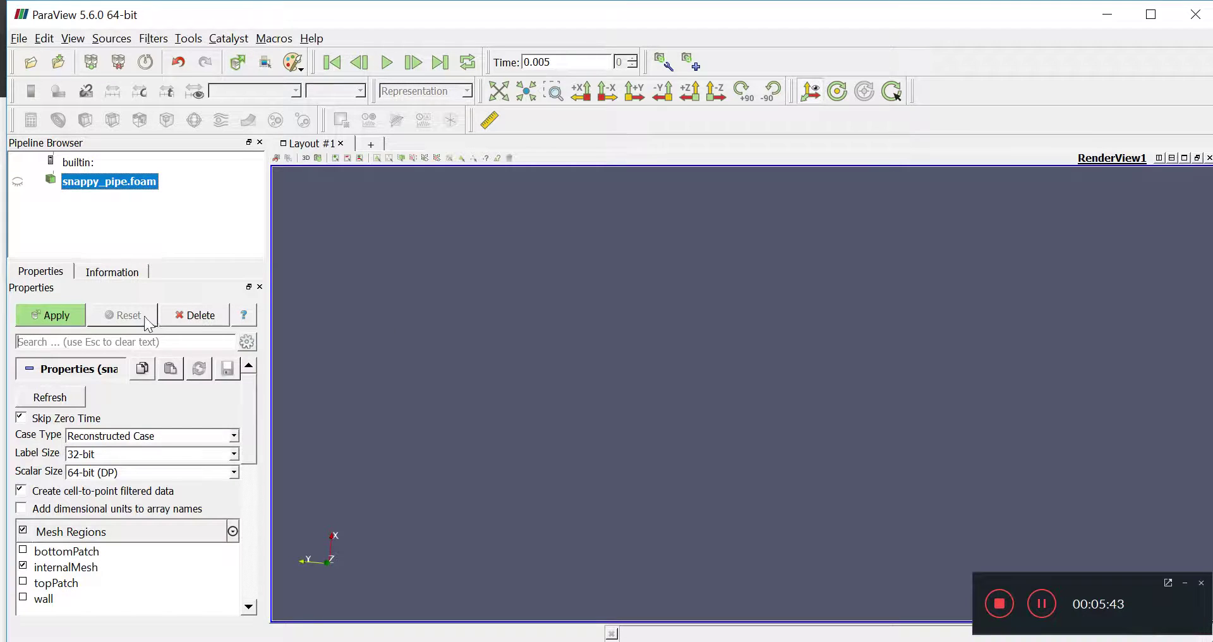
{"action": "left_click", "coordinate": [50, 315]}
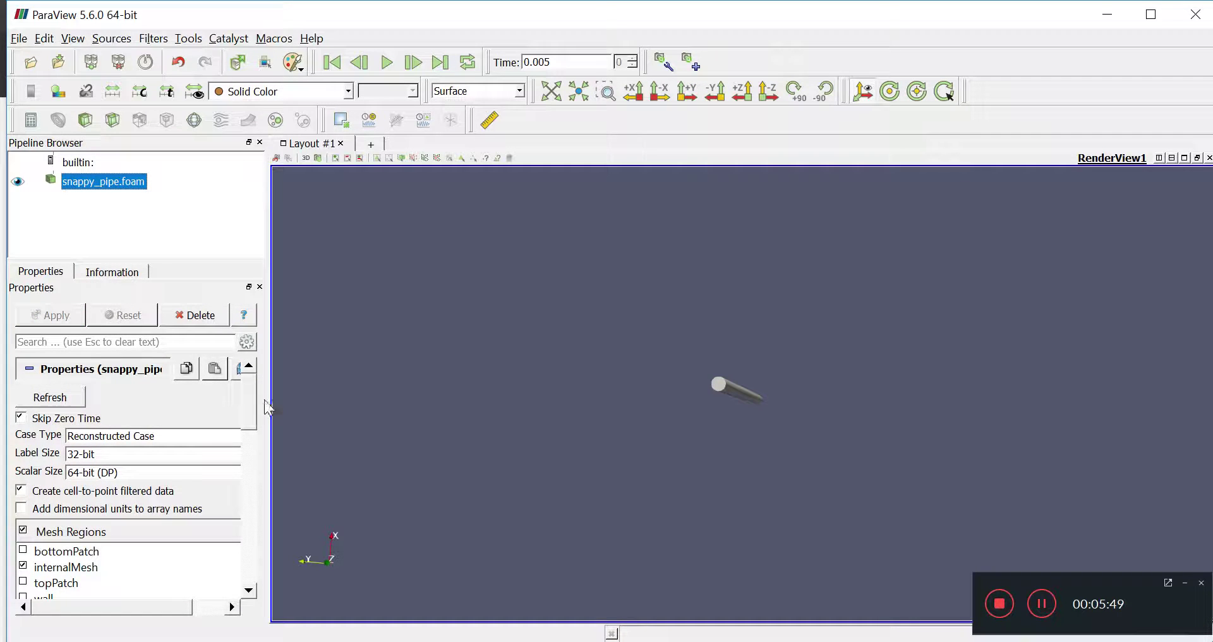
Hide internalMesh, show the wall region, and rotate to inspect the hollow tapered pipe.
{"action": "scroll", "coordinate": [646, 407], "scroll_direction": "up", "scroll_amount": 10}
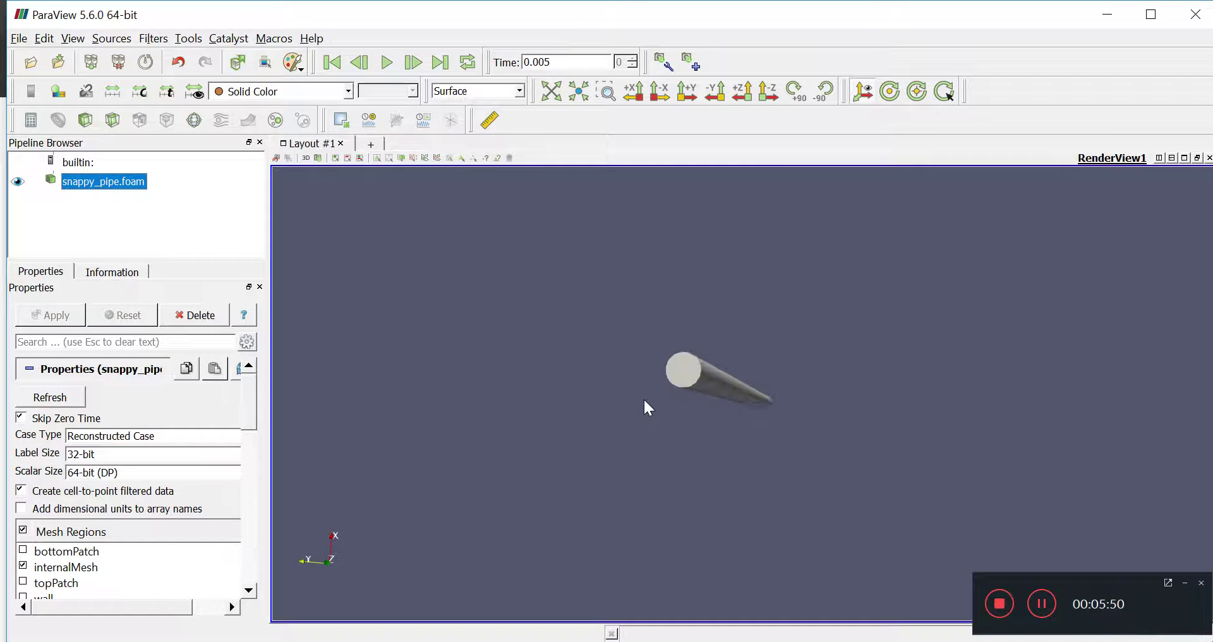
{"action": "left_click", "coordinate": [23, 567]}
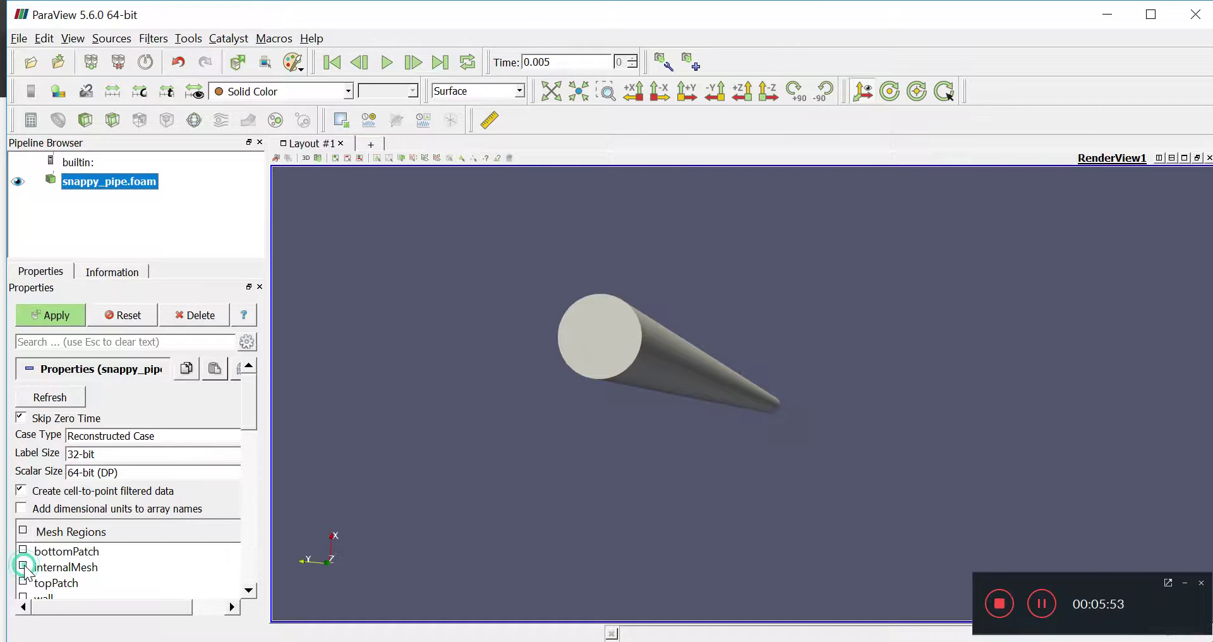
{"action": "left_click", "coordinate": [69, 322]}
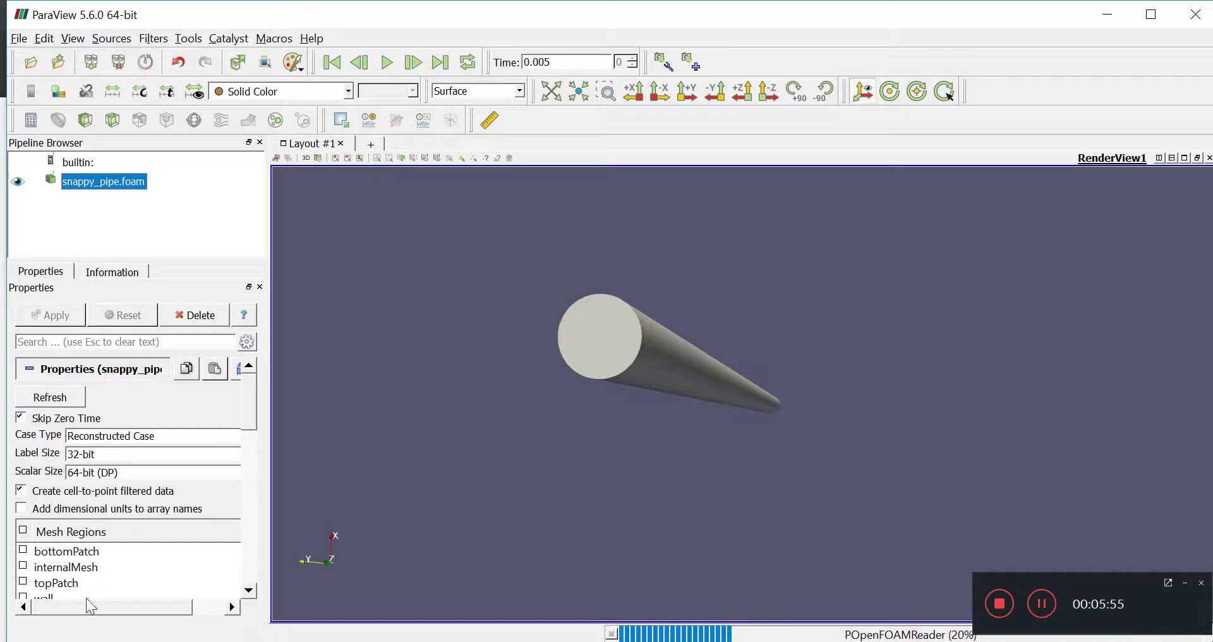
{"action": "scroll", "coordinate": [125, 570], "scroll_direction": "down", "scroll_amount": 2}
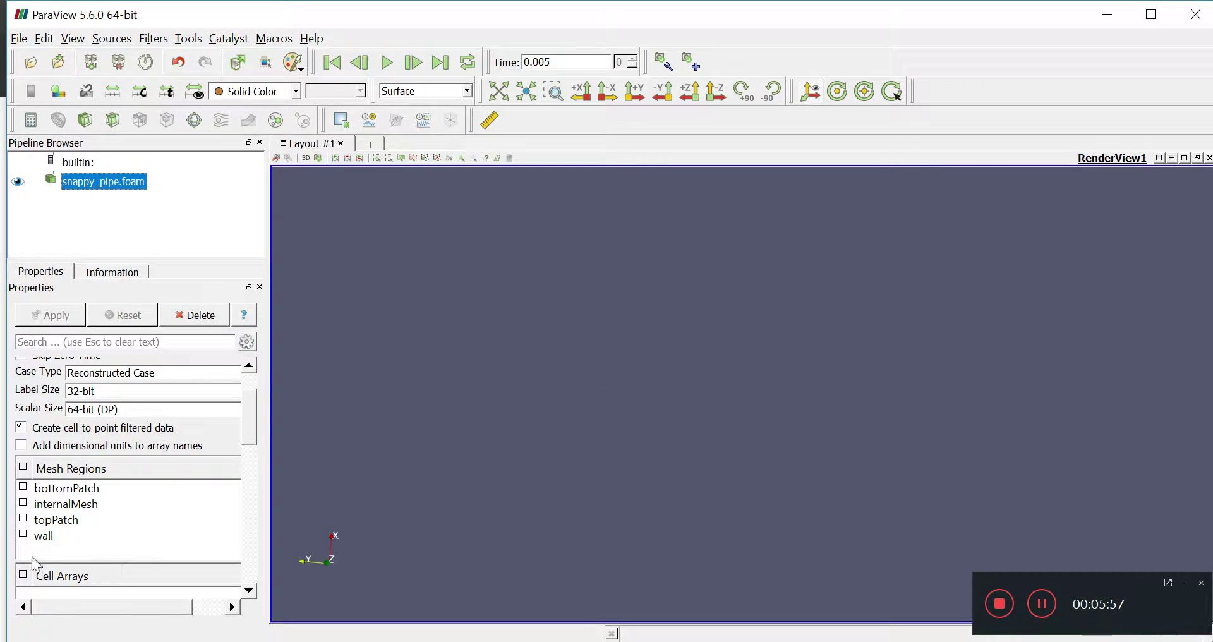
{"action": "left_click", "coordinate": [23, 534]}
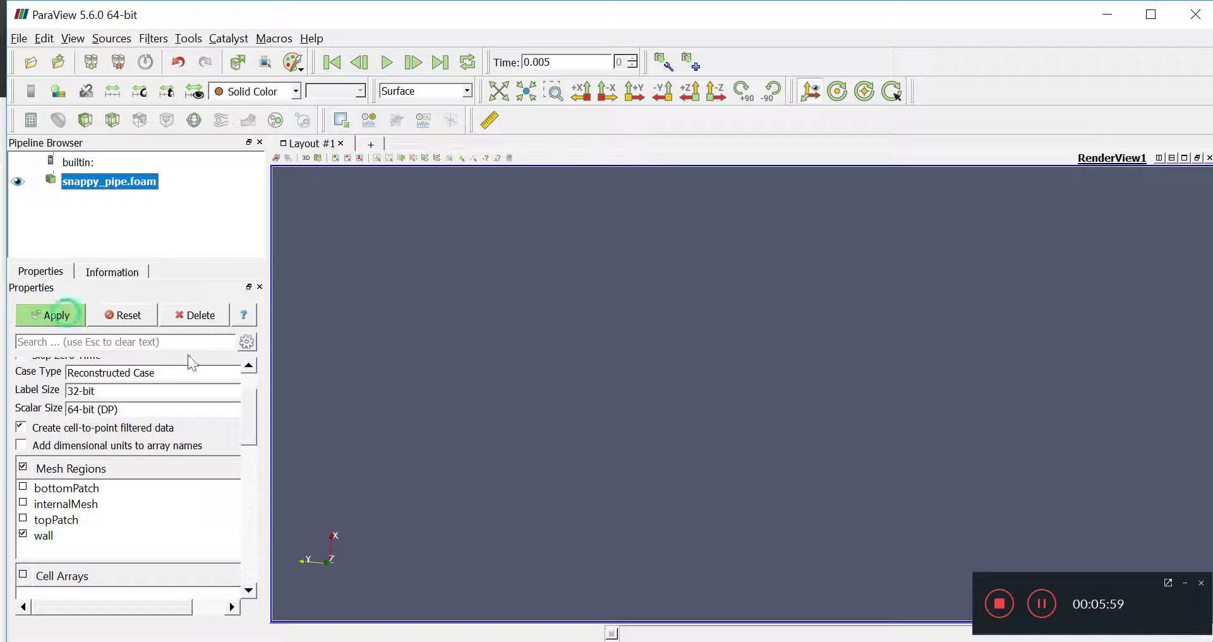
{"action": "left_click_drag", "start_coordinate": [616, 372], "coordinate": [524, 399]}
{"action": "left_click_drag", "start_coordinate": [355, 446], "coordinate": [403, 451]}
{"action": "scroll", "coordinate": [753, 476], "scroll_direction": "up", "scroll_amount": 5}
{"action": "scroll", "coordinate": [758, 478], "scroll_direction": "down", "scroll_amount": 5}
{"action": "left_click_drag", "start_coordinate": [767, 483], "coordinate": [652, 402]}
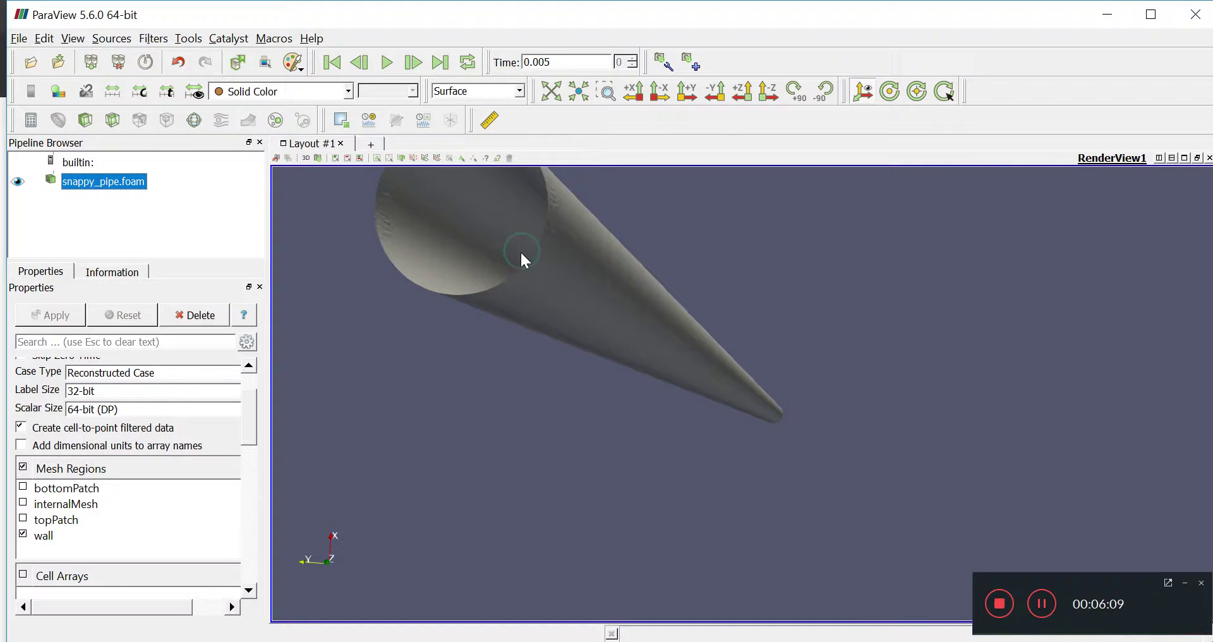
{"action": "left_click_drag", "start_coordinate": [522, 272], "coordinate": [601, 429]}
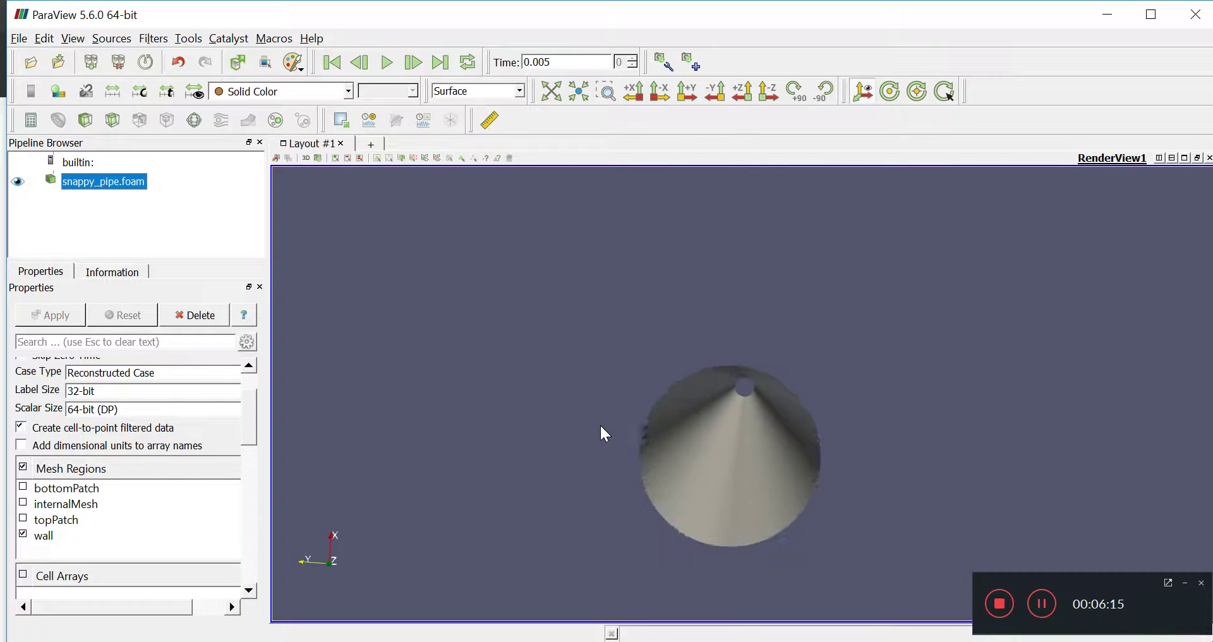
Show topPatch, hide wall, and rotate the view to inspect the flat circular disc.
{"action": "left_click", "coordinate": [23, 519]}
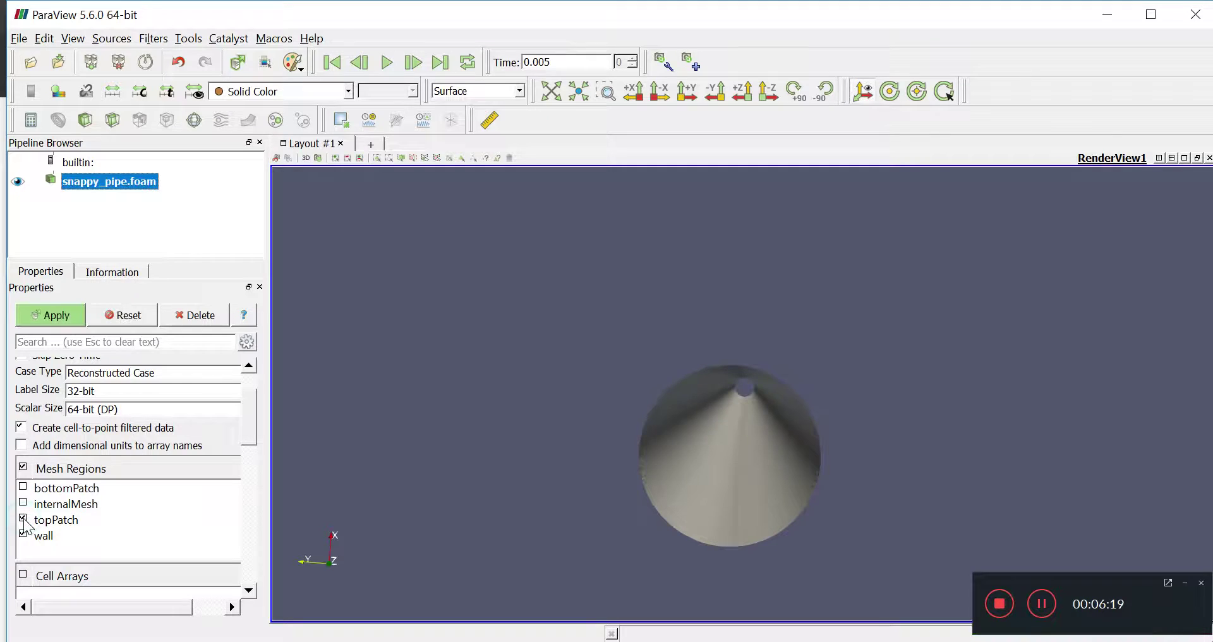
{"action": "left_click", "coordinate": [80, 315]}
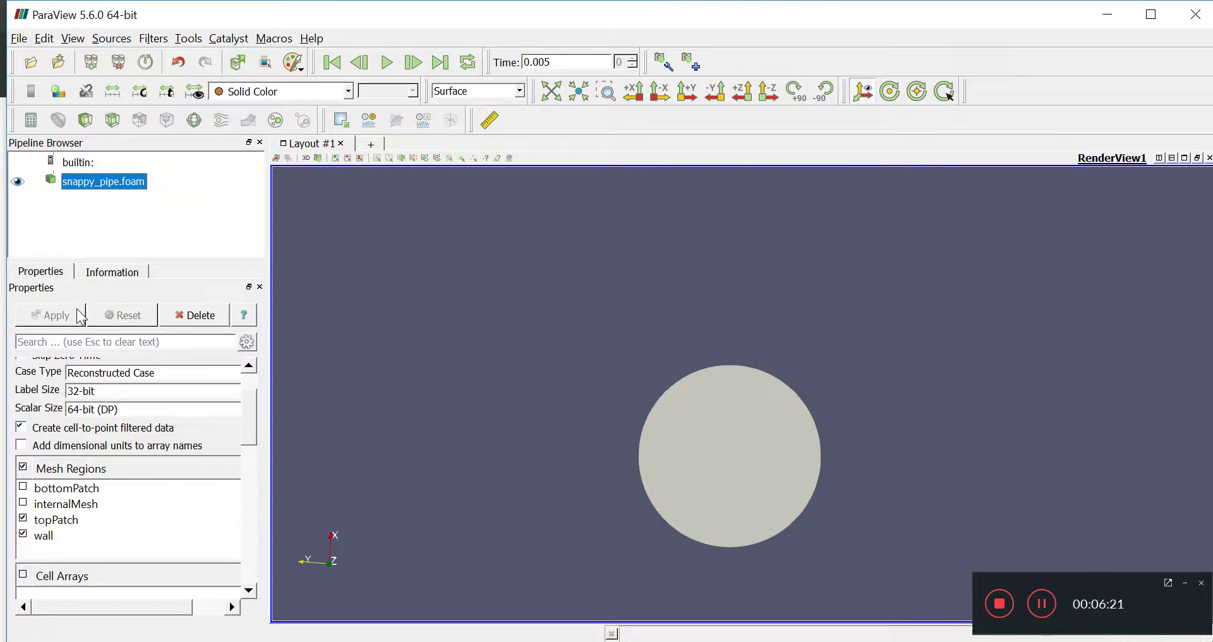
{"action": "left_click", "coordinate": [23, 534]}
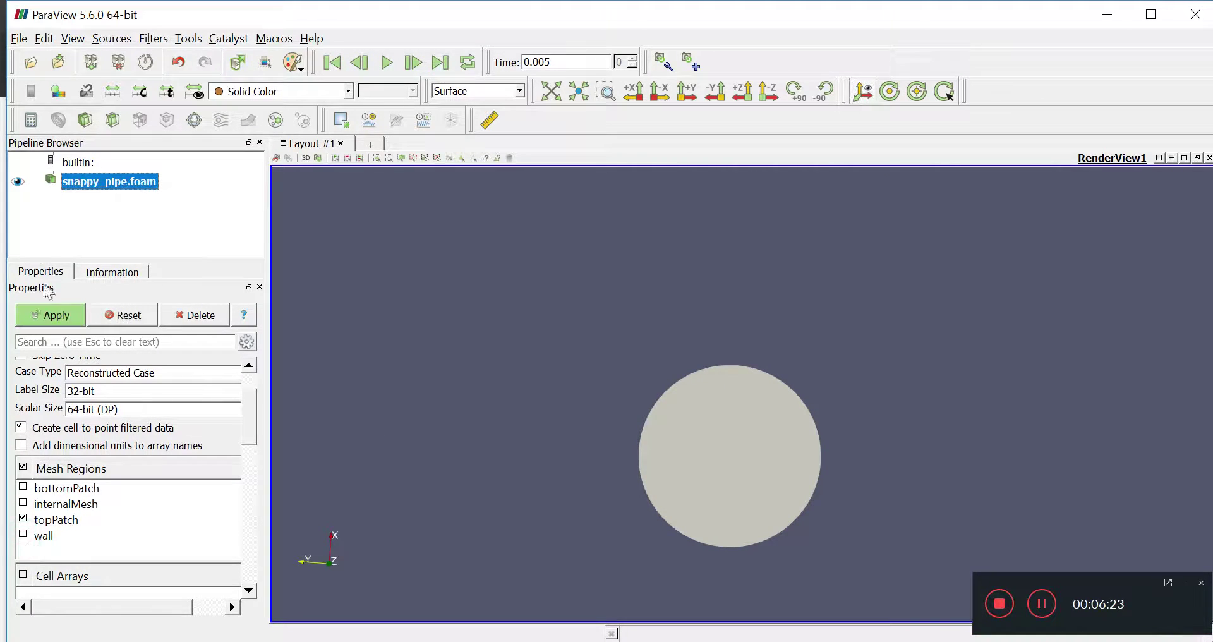
{"action": "left_click", "coordinate": [55, 319]}
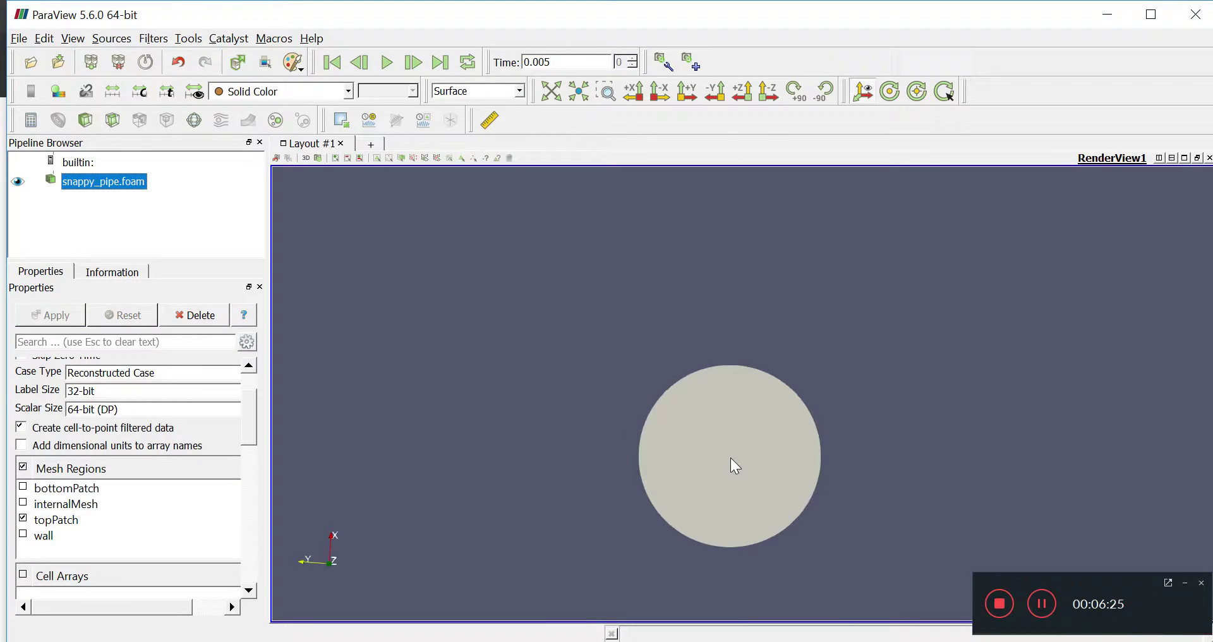
{"action": "left_click_drag", "start_coordinate": [702, 459], "coordinate": [748, 443]}
{"action": "left_click_drag", "start_coordinate": [832, 295], "coordinate": [889, 477]}
{"action": "scroll", "coordinate": [822, 442], "scroll_direction": "up", "scroll_amount": 10}
{"action": "left_click_drag", "start_coordinate": [752, 402], "coordinate": [866, 355]}
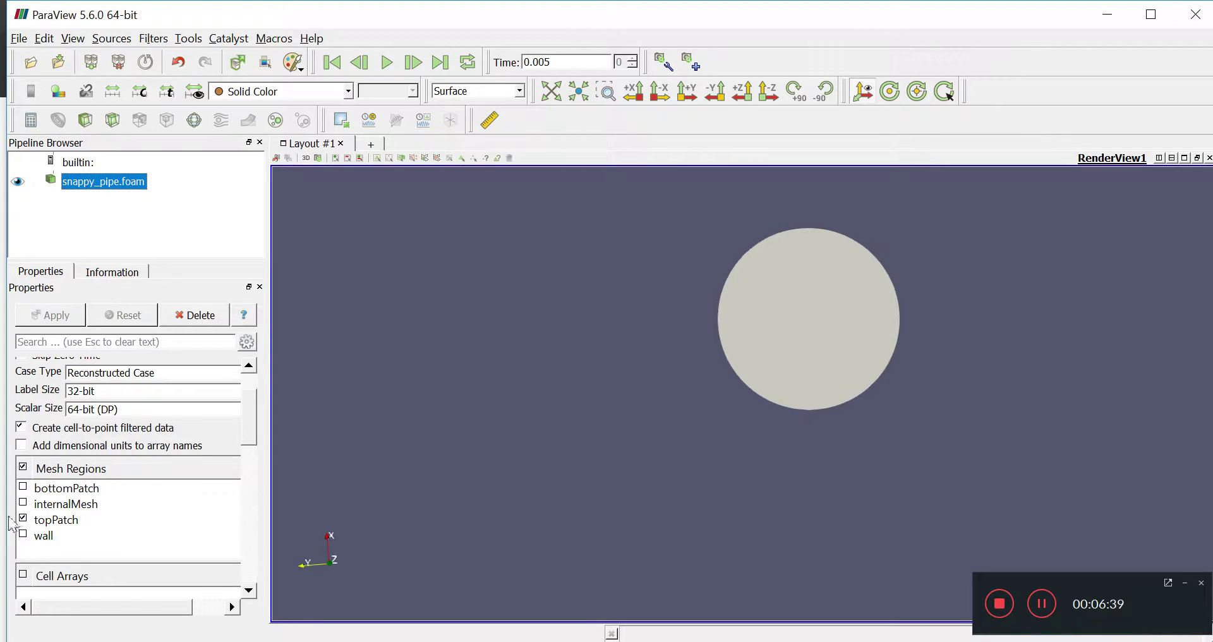
Show bottomPatch alone, then add topPatch and rotate to compare the two end discs.
{"action": "left_click", "coordinate": [18, 521]}
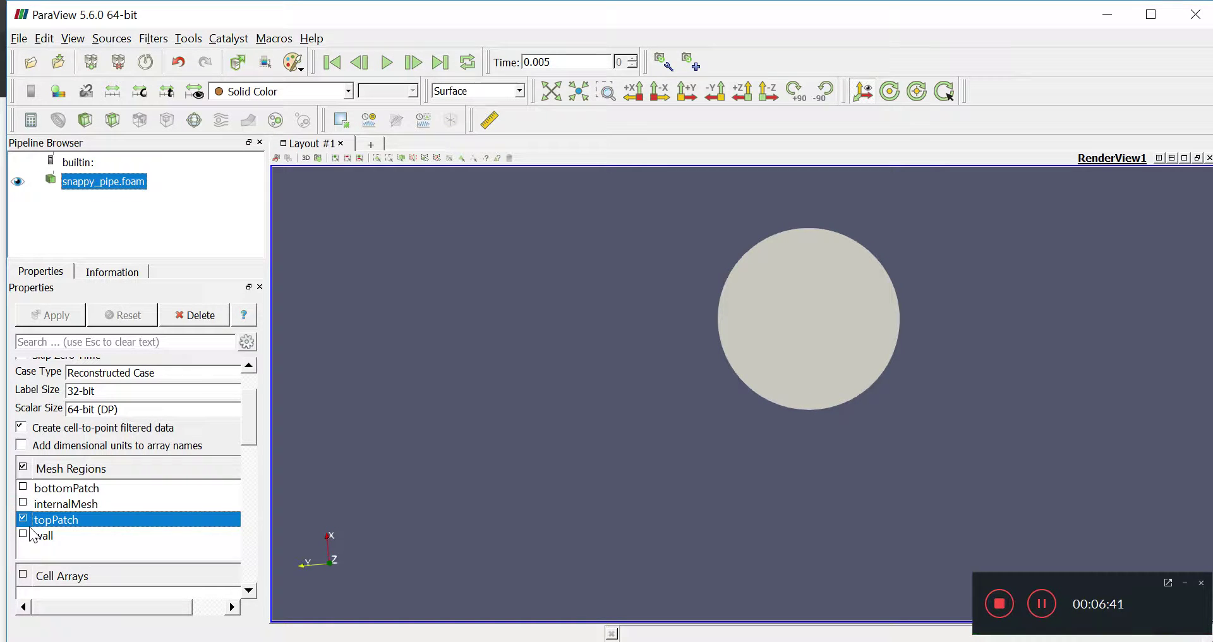
{"action": "left_click", "coordinate": [23, 519]}
{"action": "left_click", "coordinate": [23, 488]}
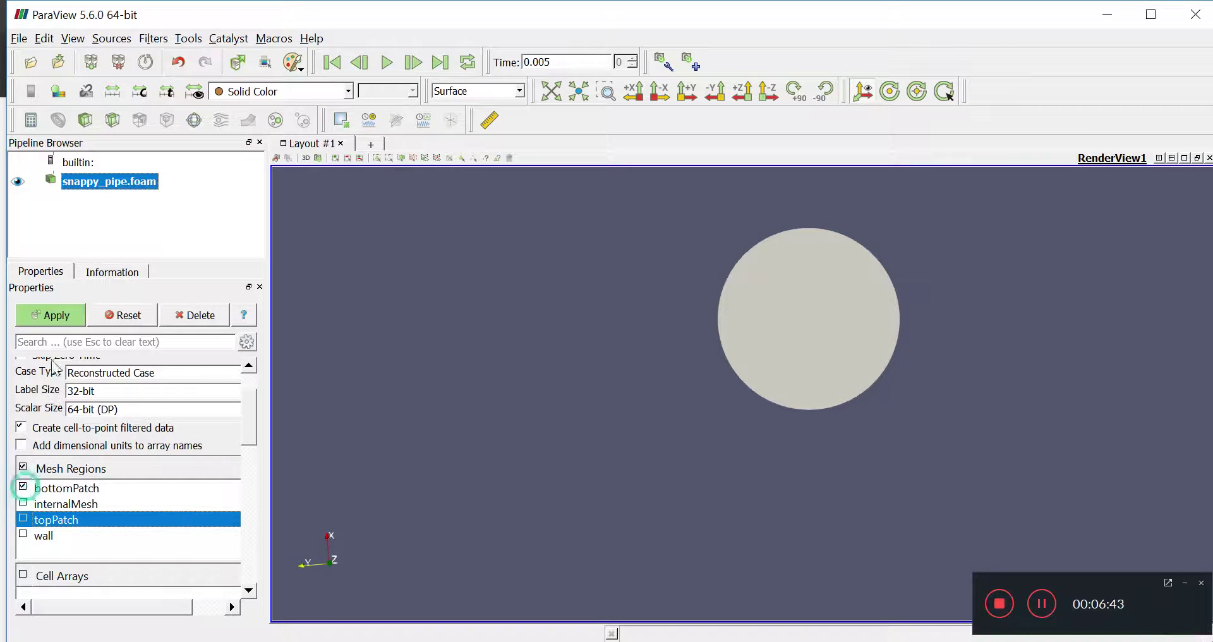
{"action": "left_click", "coordinate": [56, 315]}
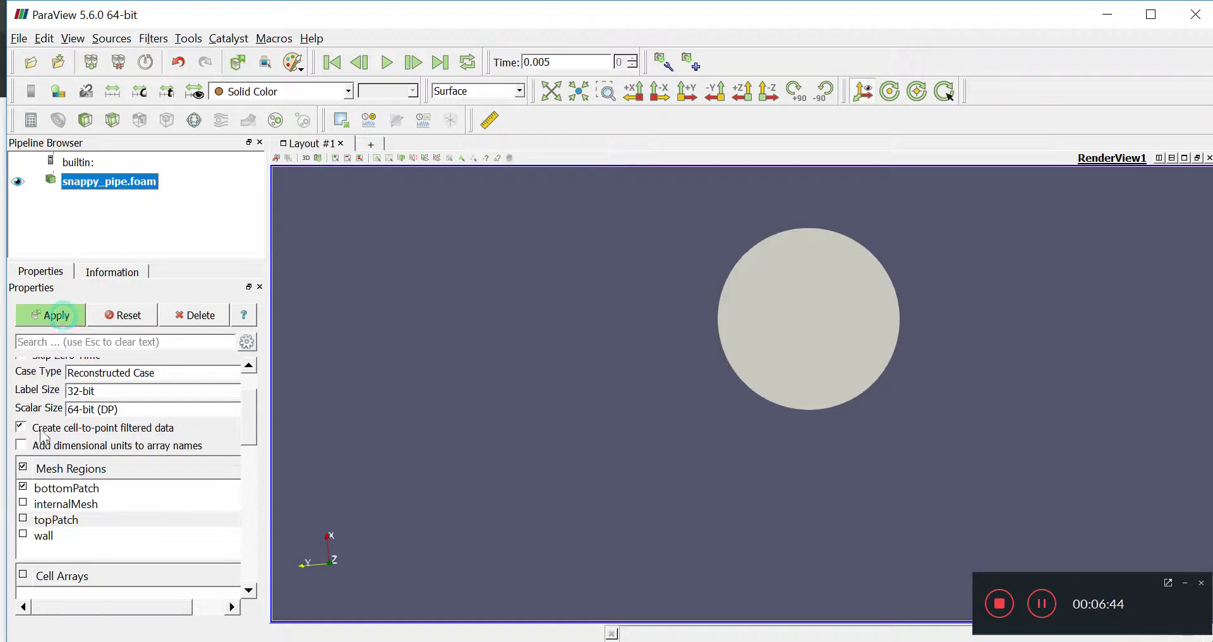
{"action": "left_click", "coordinate": [23, 519]}
{"action": "left_click", "coordinate": [53, 315]}
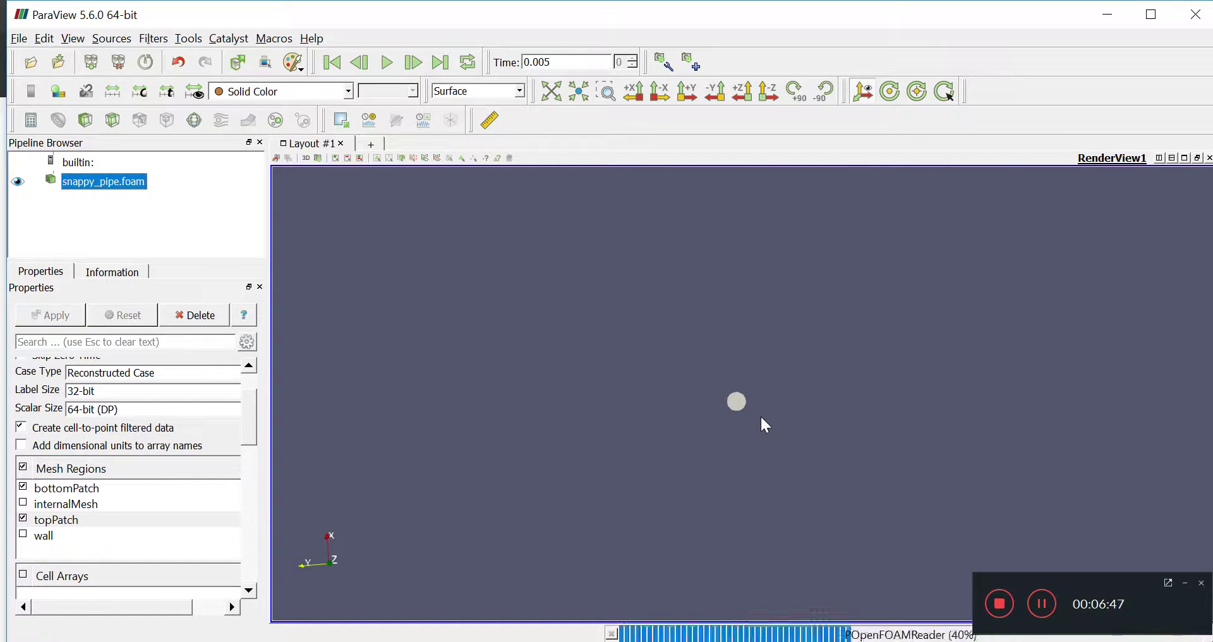
{"action": "left_click_drag", "start_coordinate": [801, 392], "coordinate": [977, 415]}
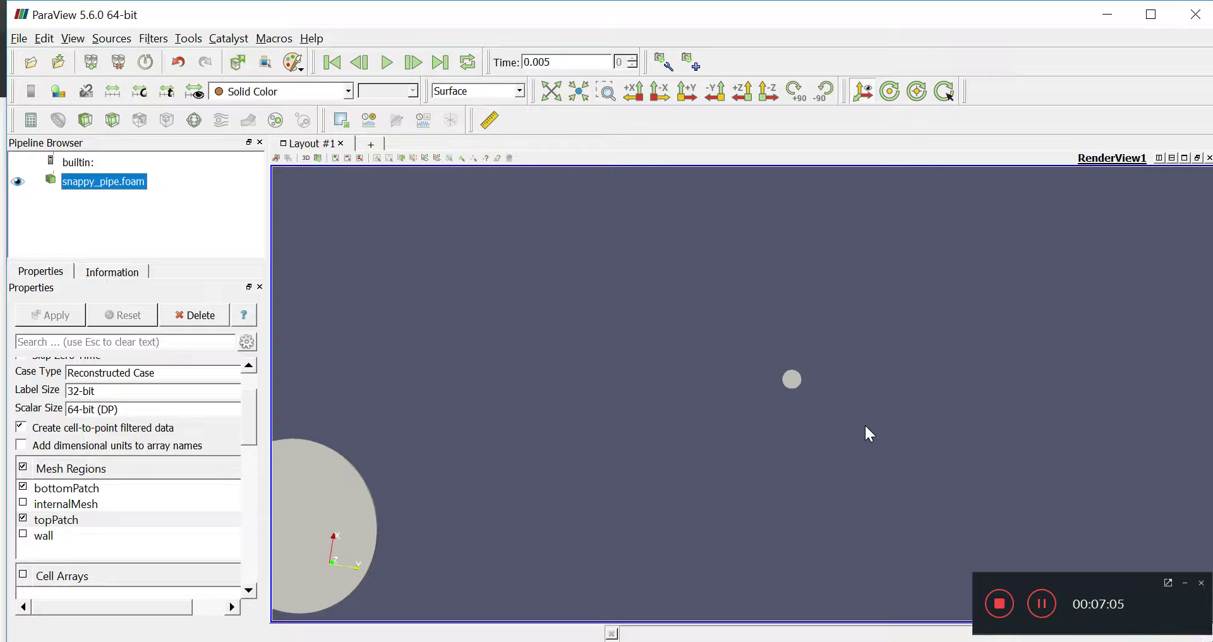
Hide topPatch and bottomPatch, show only wall, and rotate and zoom to inspect the pipe.
{"action": "left_click", "coordinate": [22, 519]}
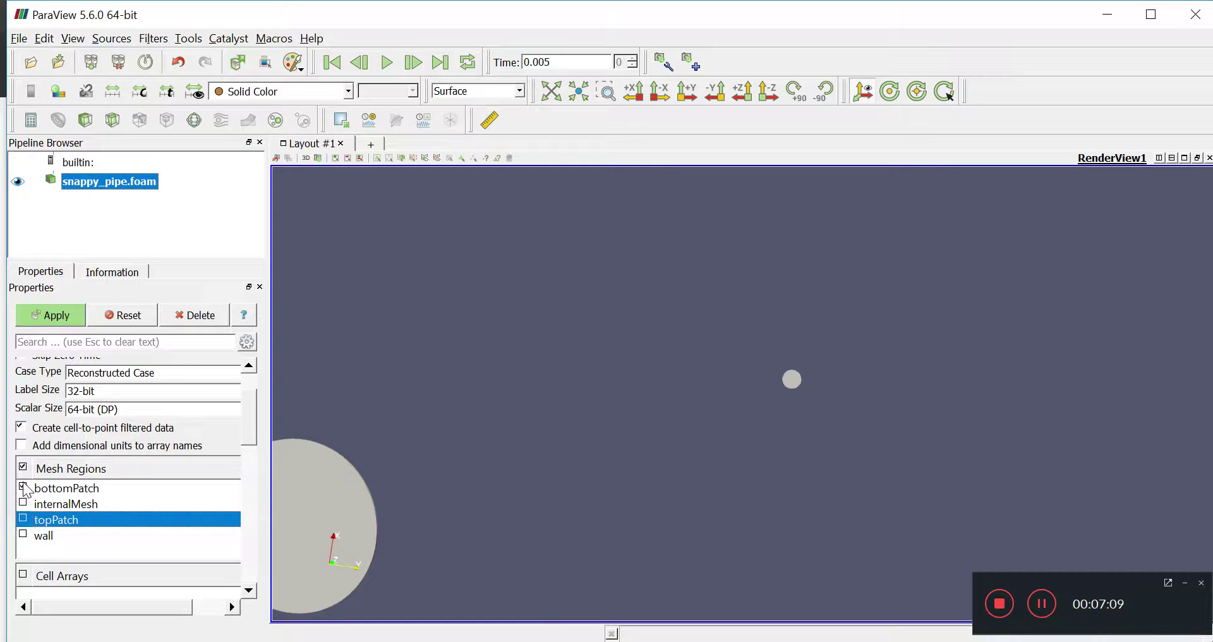
{"action": "left_click", "coordinate": [23, 487]}
{"action": "left_click", "coordinate": [22, 533]}
{"action": "left_click", "coordinate": [76, 321]}
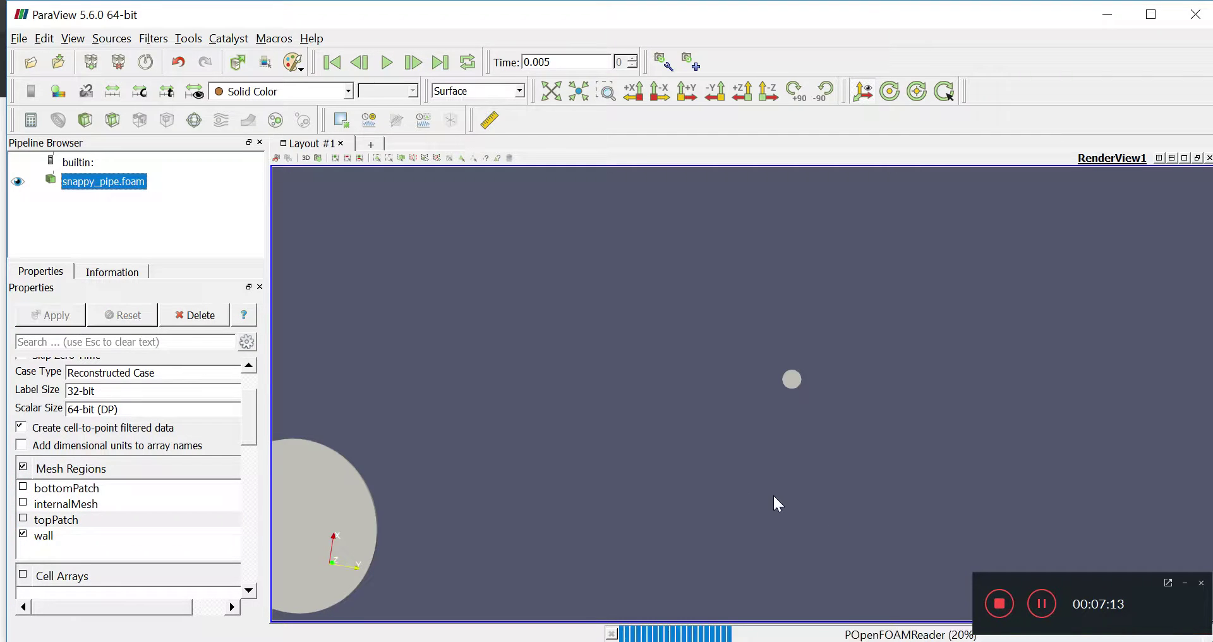
{"action": "left_click_drag", "start_coordinate": [414, 485], "coordinate": [713, 398]}
{"action": "scroll", "coordinate": [869, 474], "scroll_direction": "up", "scroll_amount": 5}
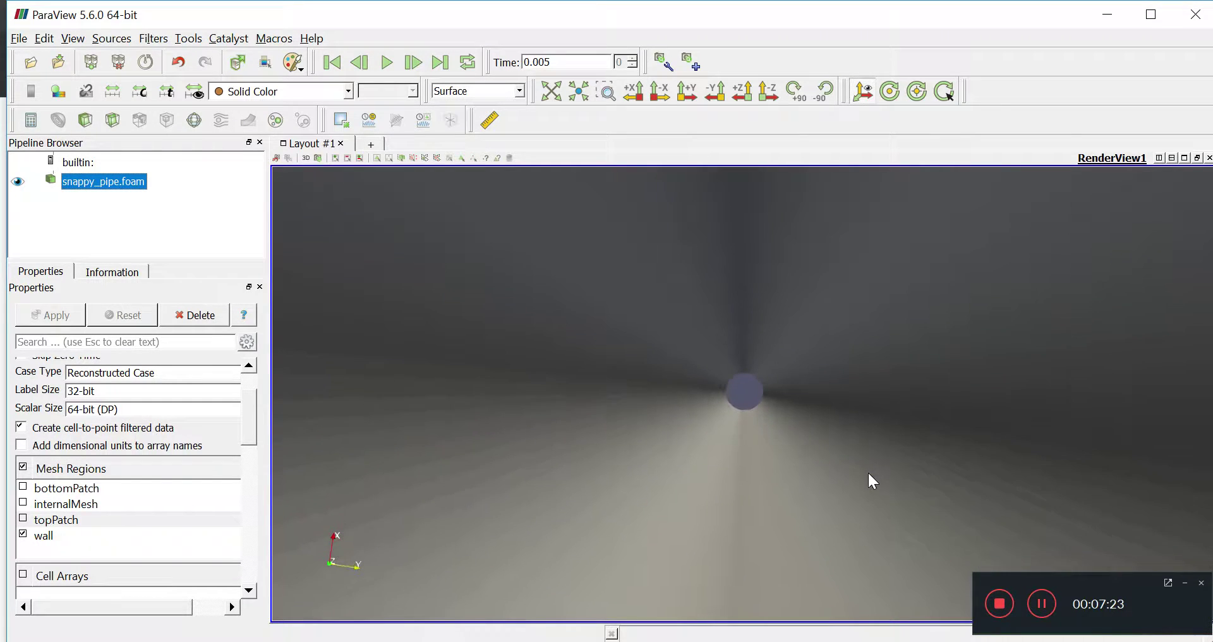
{"action": "scroll", "coordinate": [787, 423], "scroll_direction": "down", "scroll_amount": 6}
{"action": "scroll", "coordinate": [789, 427], "scroll_direction": "up", "scroll_amount": 5}
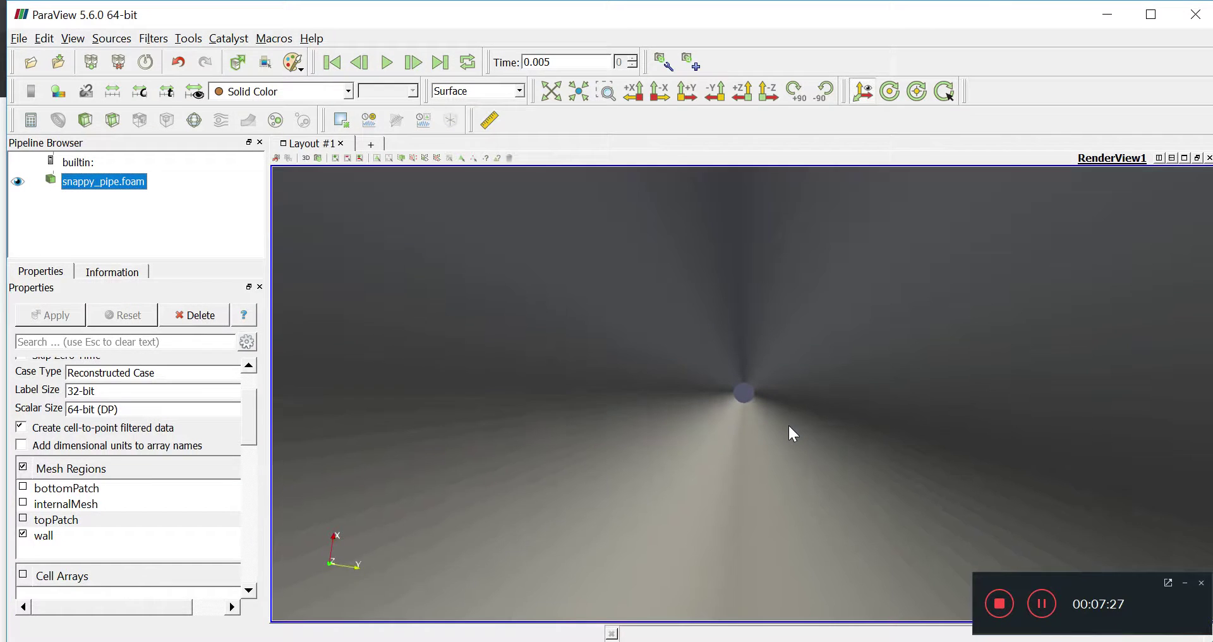
{"action": "scroll", "coordinate": [789, 427], "scroll_direction": "down", "scroll_amount": 4}
{"action": "scroll", "coordinate": [824, 450], "scroll_direction": "up", "scroll_amount": 5}
{"action": "scroll", "coordinate": [831, 461], "scroll_direction": "down", "scroll_amount": 5}
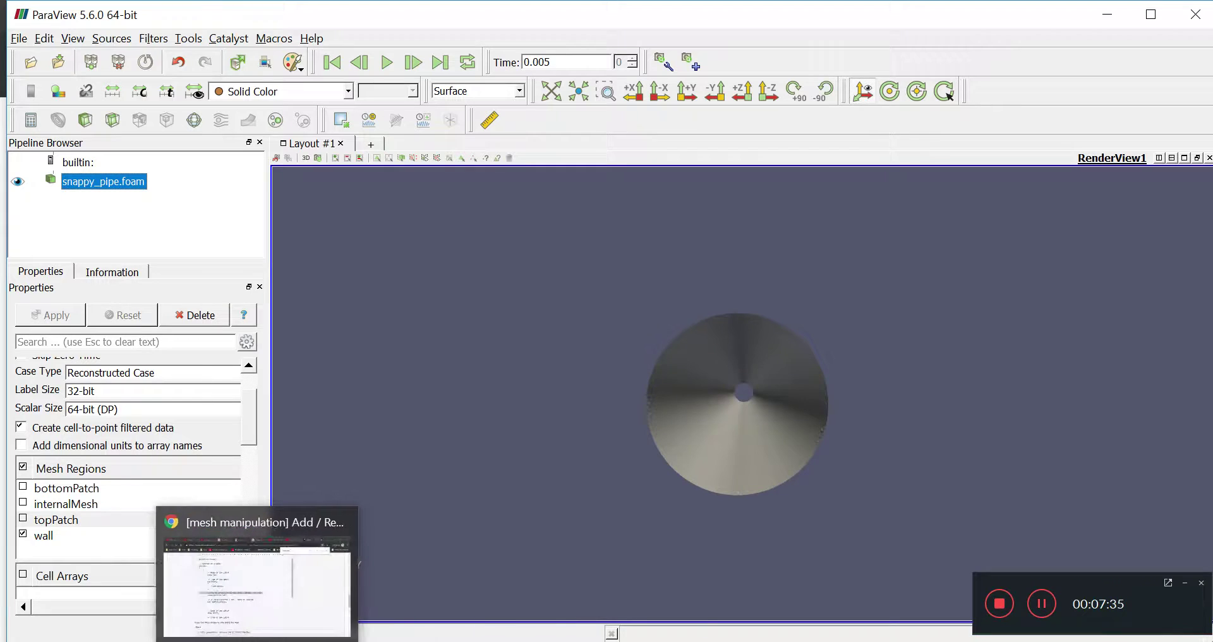
Back in the terminal, review the earlier output and run createPatch -overwrite.
{"action": "left_click", "coordinate": [562, 622]}
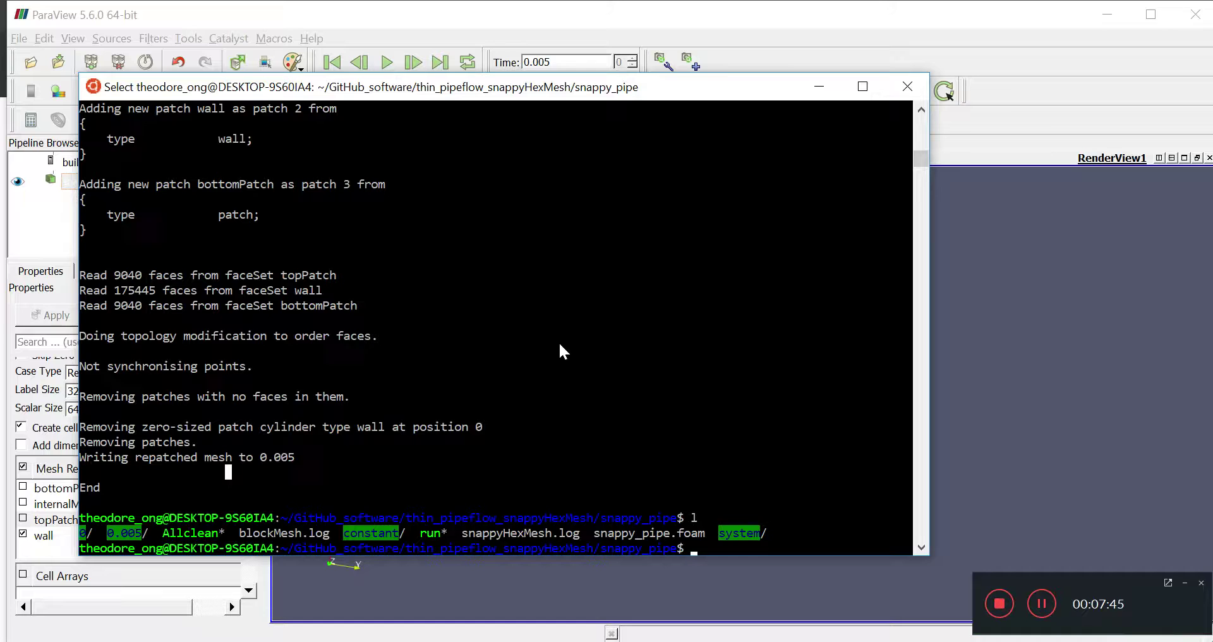
{"action": "scroll", "coordinate": [558, 351], "scroll_direction": "up", "scroll_amount": 5}
{"action": "left_click_drag", "start_coordinate": [171, 229], "coordinate": [273, 389]}
{"action": "left_click", "coordinate": [272, 435]}
{"action": "scroll", "coordinate": [343, 439], "scroll_direction": "down", "scroll_amount": 10}
{"action": "scroll", "coordinate": [342, 428], "scroll_direction": "up", "scroll_amount": 3}
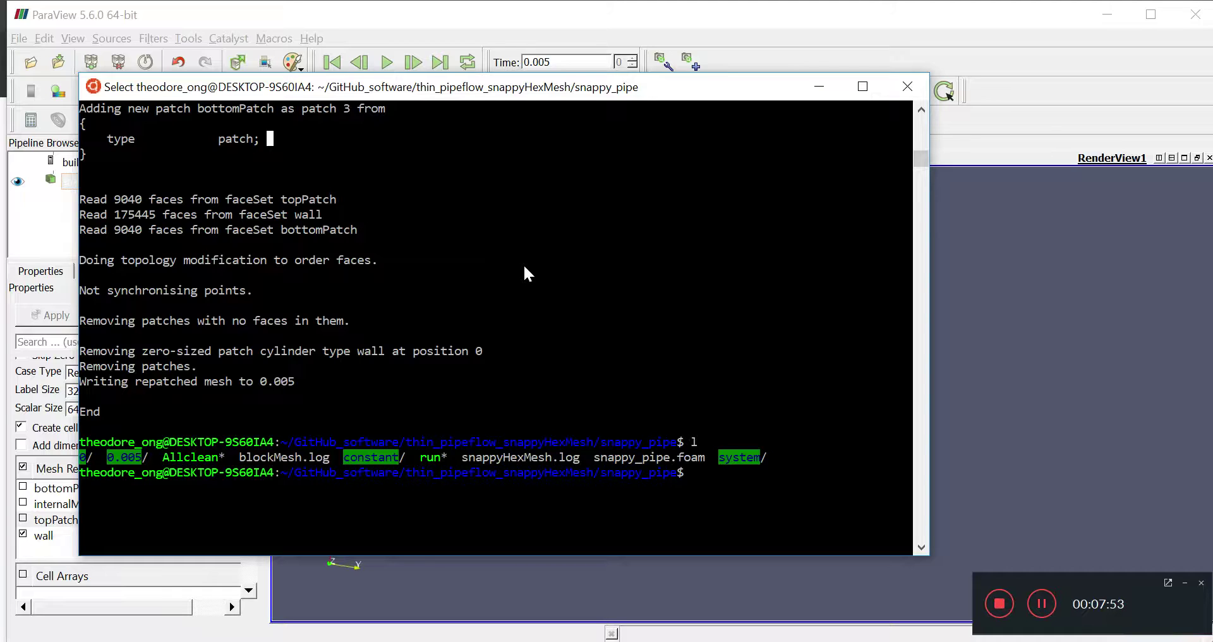
{"action": "type", "text": "crea"}
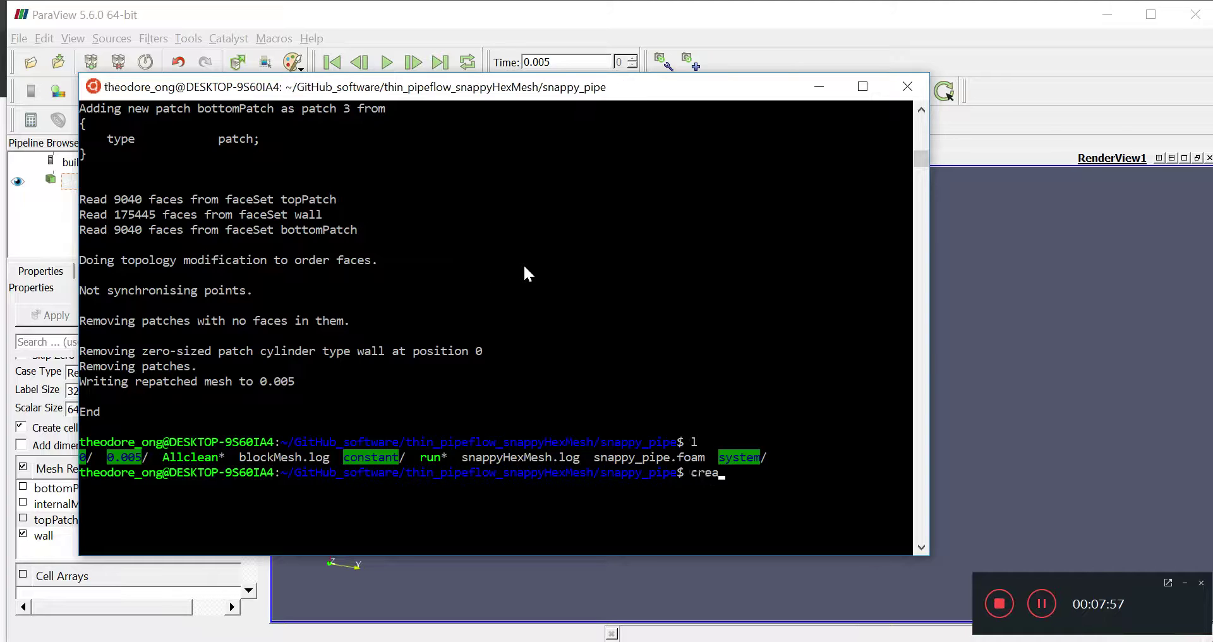
{"action": "type", "text": "tePatch -overwrite"}
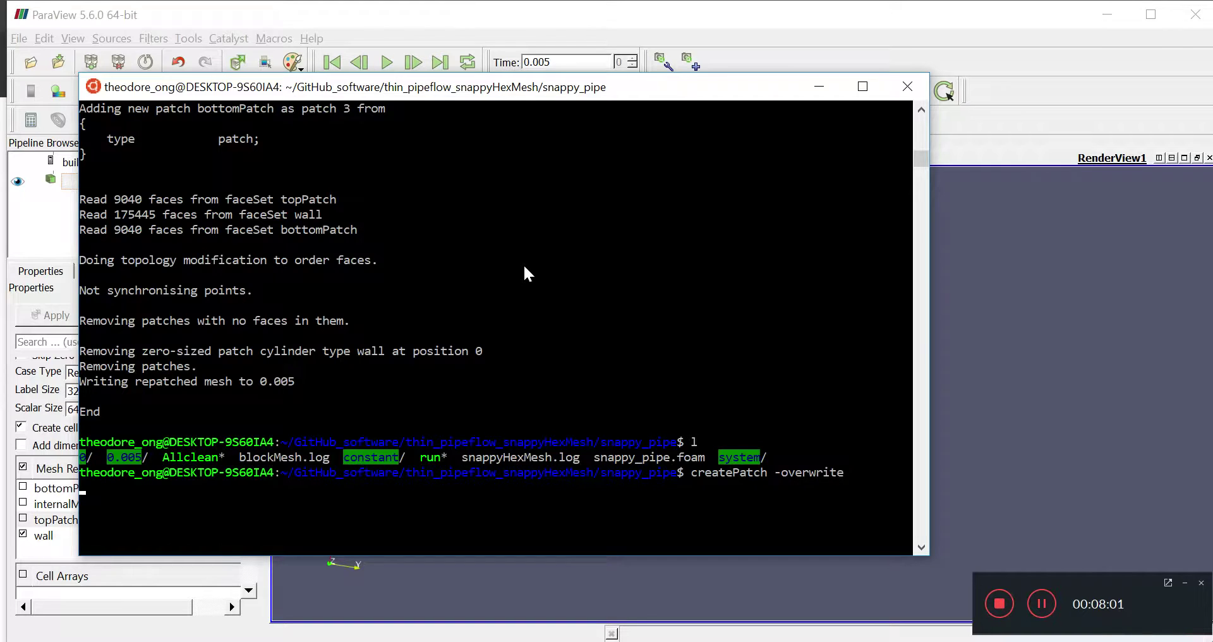
{"action": "key", "text": "Return"}
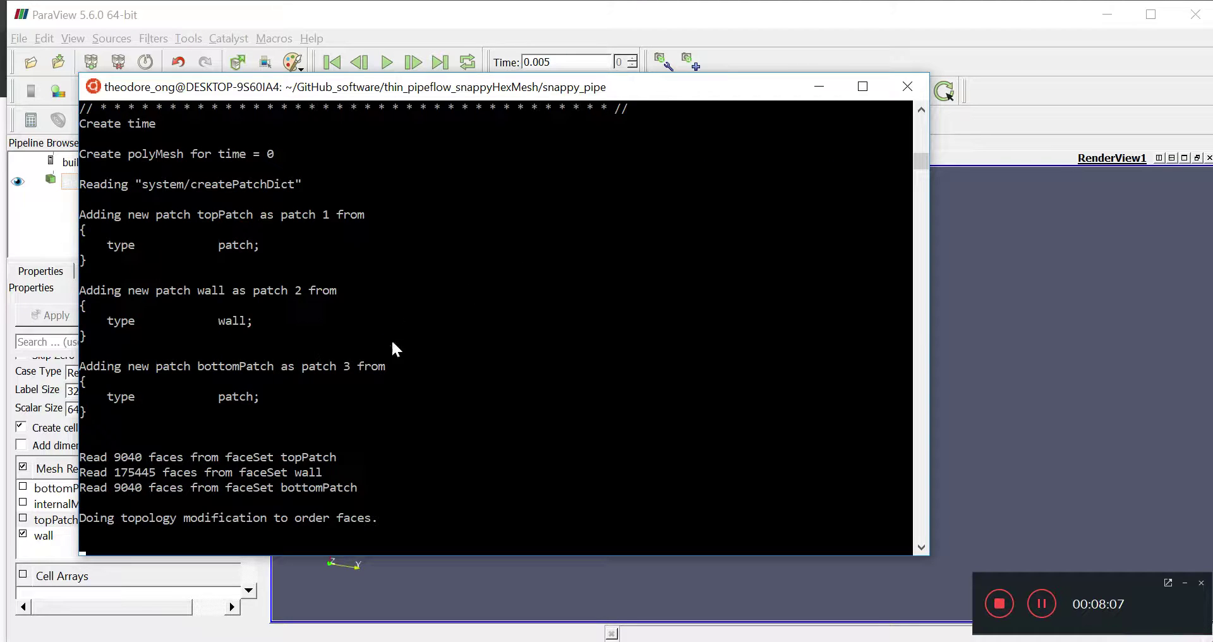
Check the overwrite output, then delete the 0.005 folder with rm -r 0.005/ and list the case.
{"action": "left_click_drag", "start_coordinate": [258, 518], "coordinate": [243, 456]}
{"action": "left_click", "coordinate": [235, 456]}
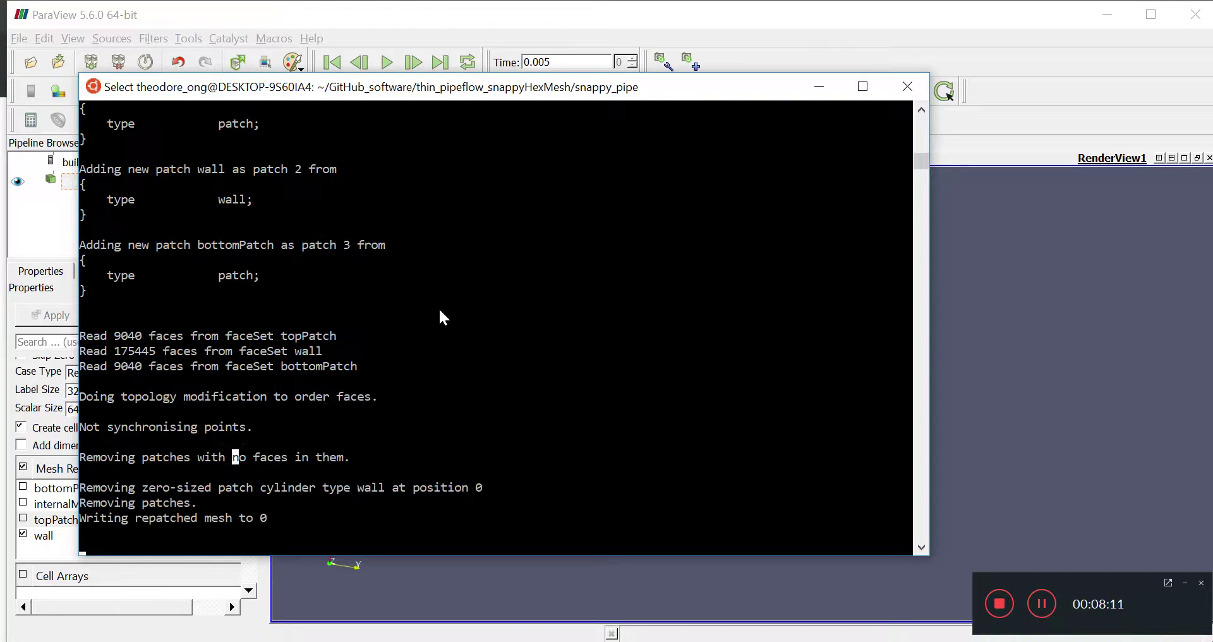
{"action": "scroll", "coordinate": [436, 313], "scroll_direction": "down", "scroll_amount": 2}
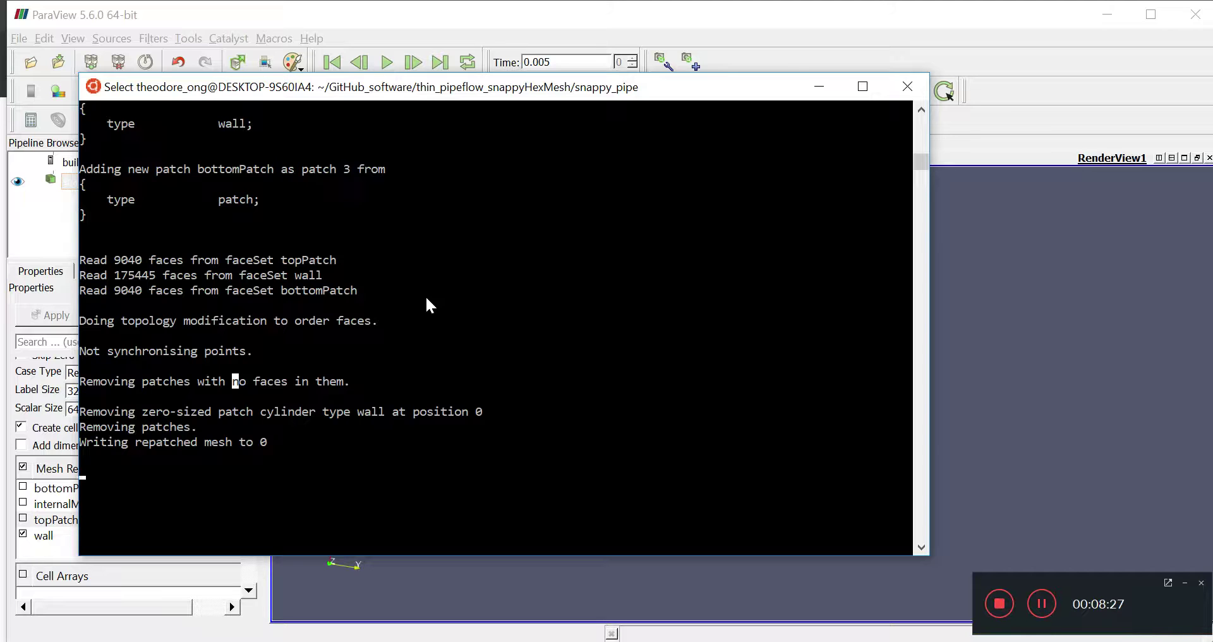
{"action": "scroll", "coordinate": [580, 272], "scroll_direction": "up", "scroll_amount": 10}
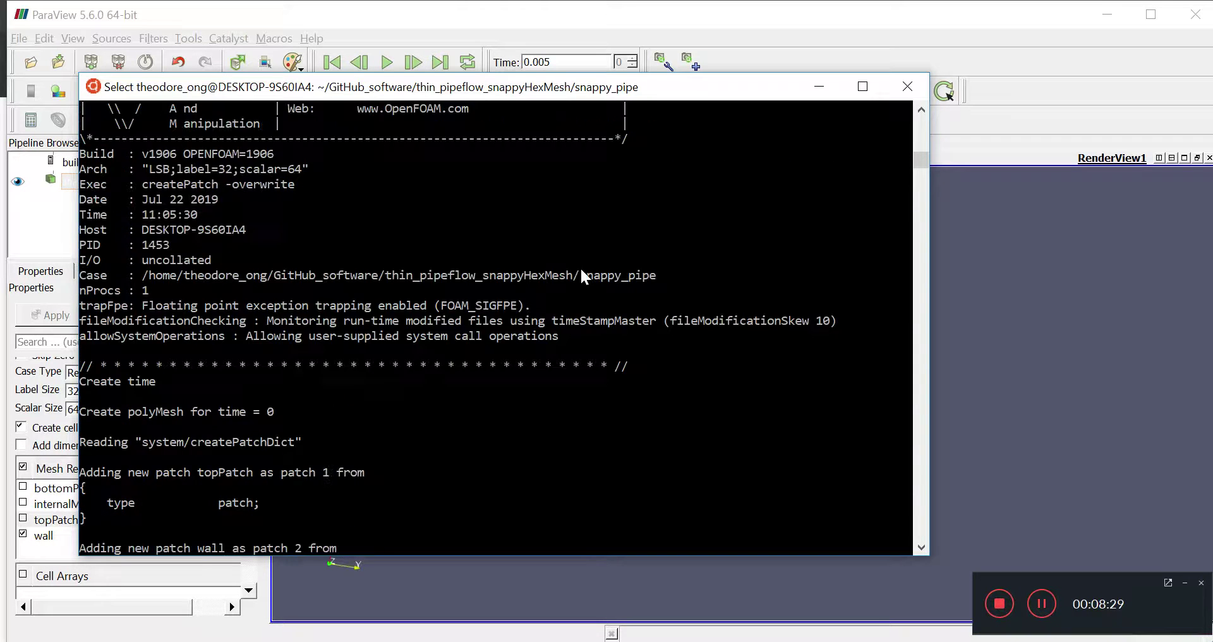
{"action": "key", "text": "Return"}
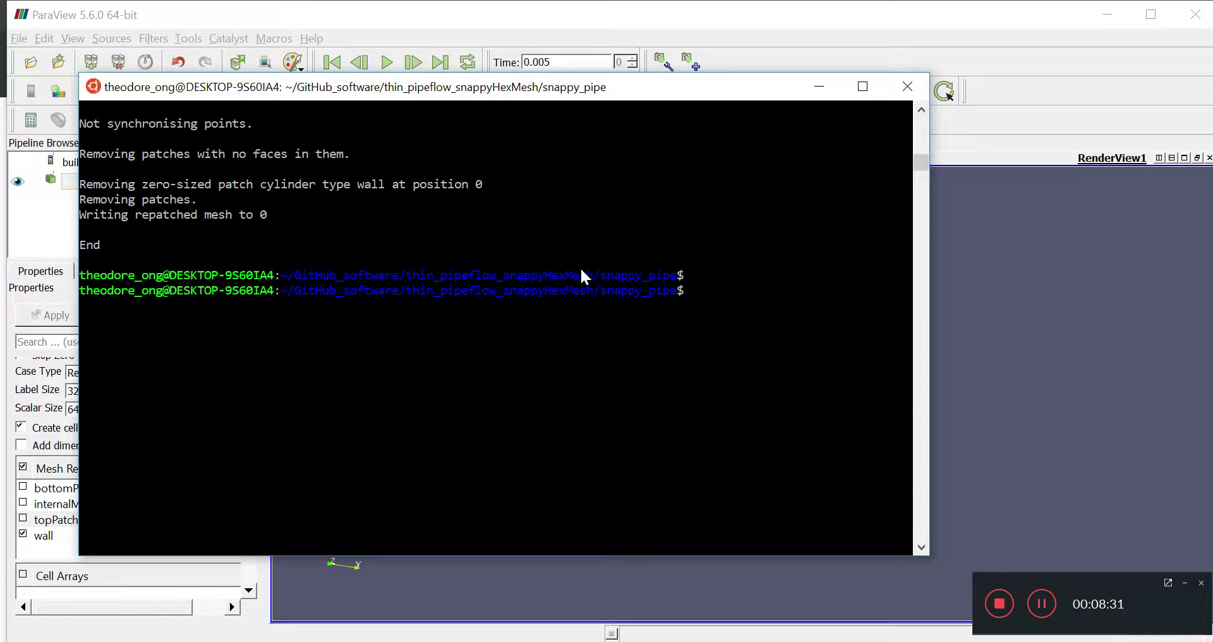
{"action": "type", "text": "l"}
{"action": "key", "text": "Return"}
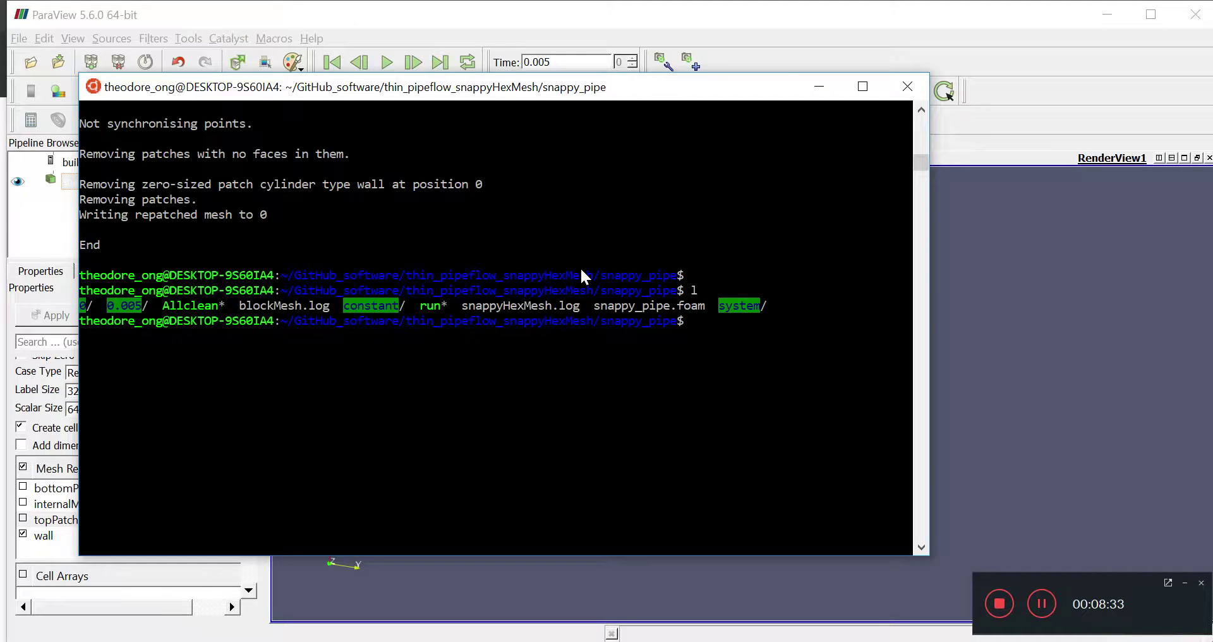
{"action": "type", "text": "rm -r 0.005/"}
{"action": "key", "text": "Return"}
{"action": "type", "text": "ls"}
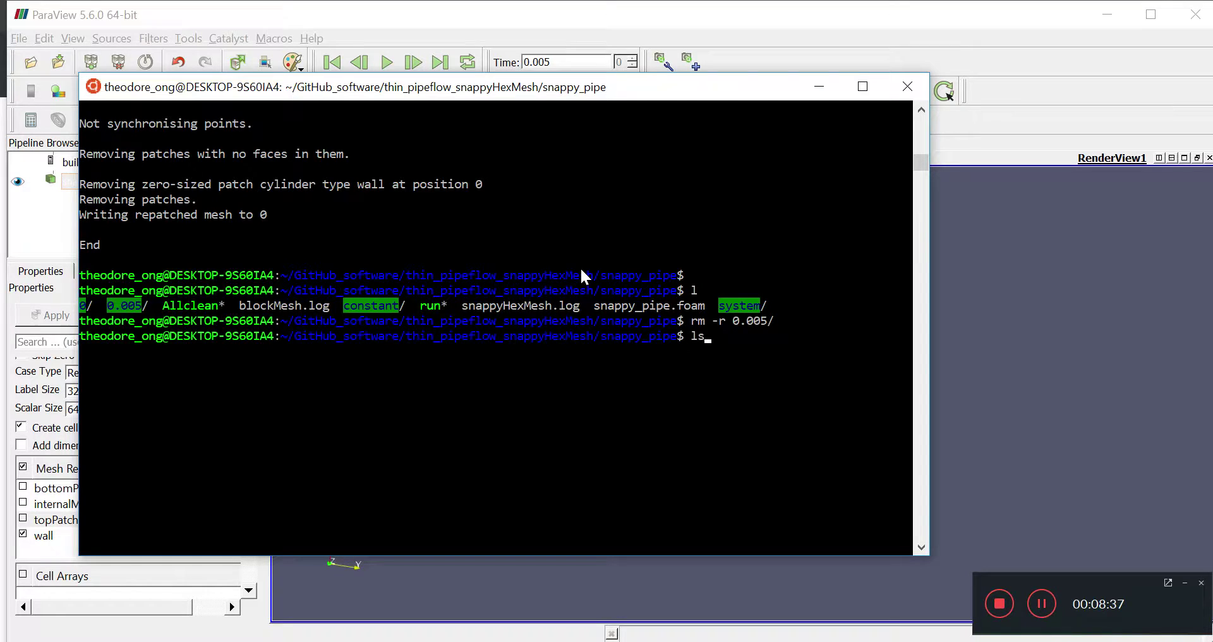
{"action": "key", "text": "Return"}
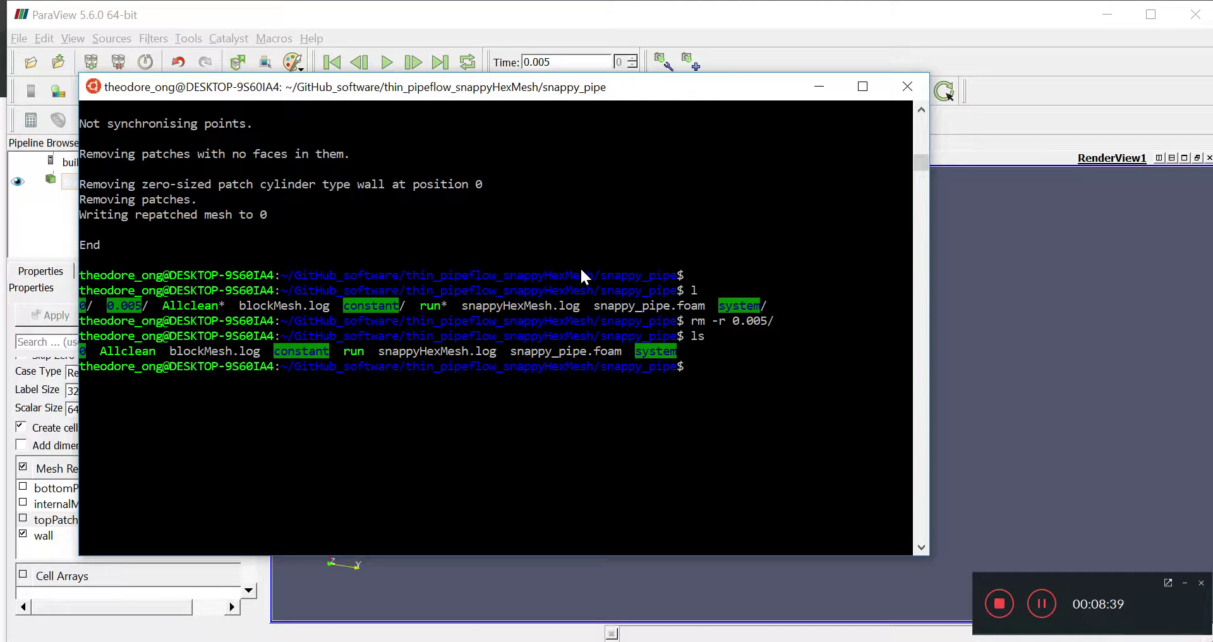
Remove the reader in ParaView, reopen snappy_pipe.foam and apply it.
{"action": "left_click", "coordinate": [25, 211]}
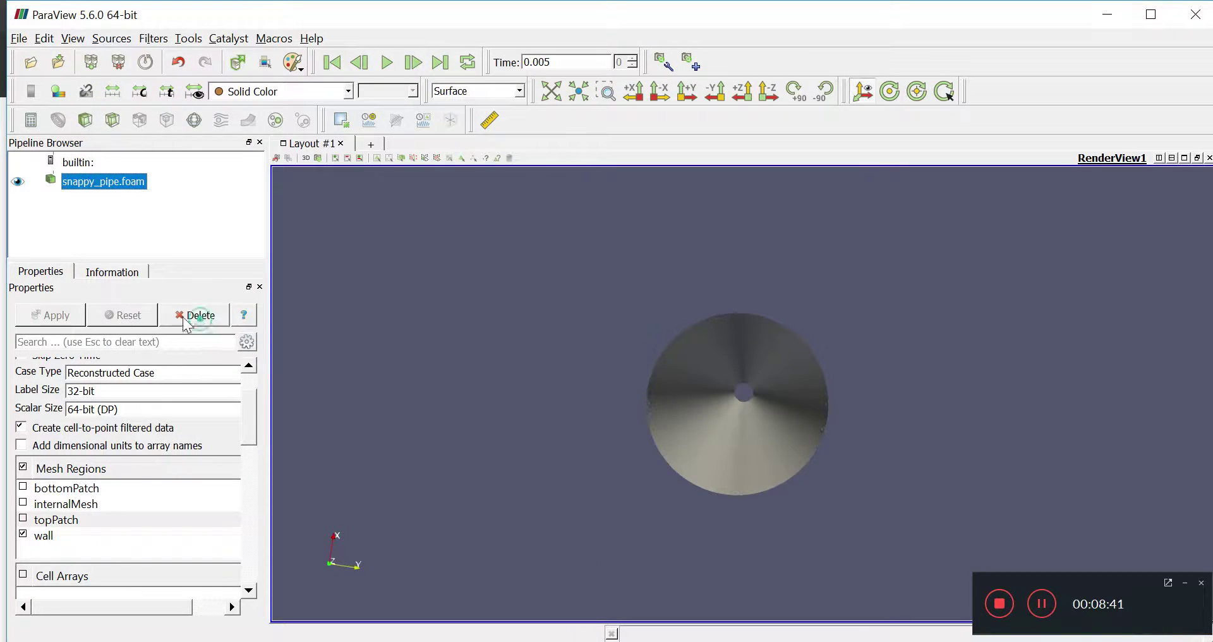
{"action": "left_click", "coordinate": [201, 315]}
{"action": "left_click", "coordinate": [31, 62]}
{"action": "left_click", "coordinate": [346, 294]}
{"action": "double_click", "coordinate": [346, 294]}
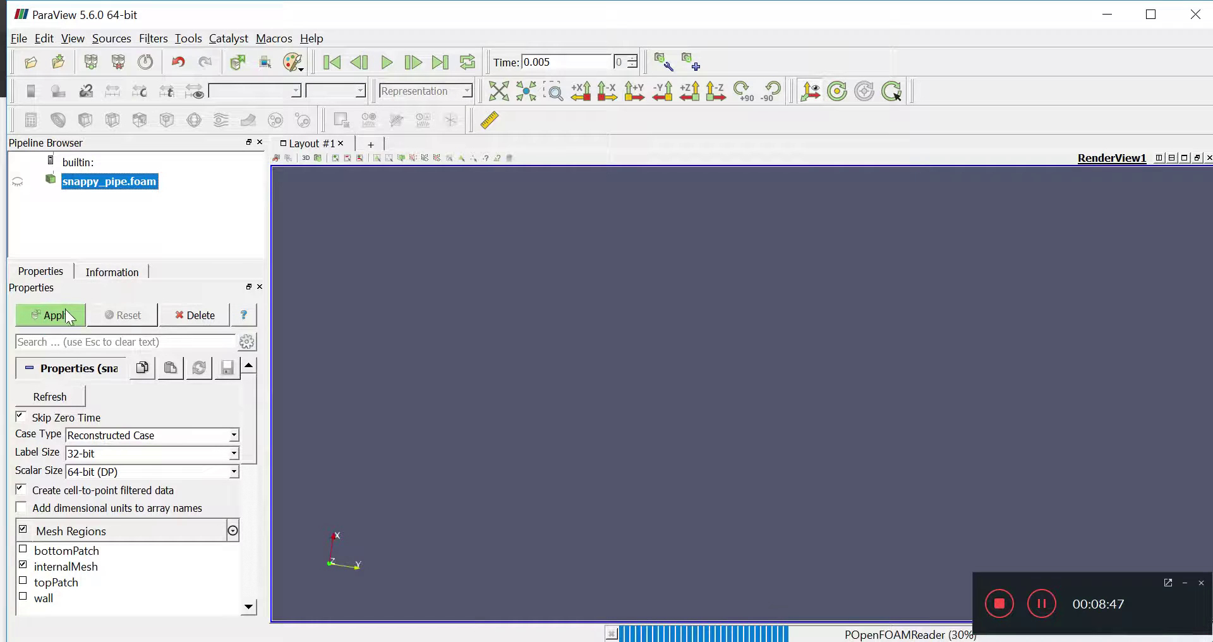
{"action": "left_click", "coordinate": [68, 315]}
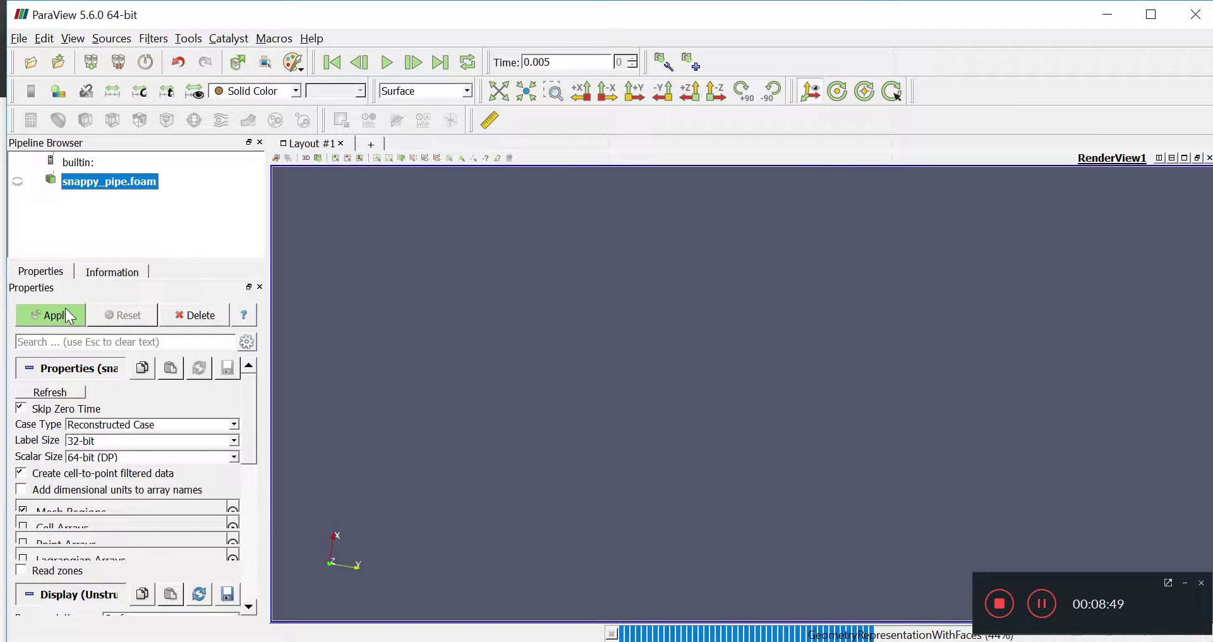
Hide internalMesh, show bottomPatch and wall, apply, and rotate to inspect the pipe.
{"action": "scroll", "coordinate": [802, 405], "scroll_direction": "up", "scroll_amount": 5}
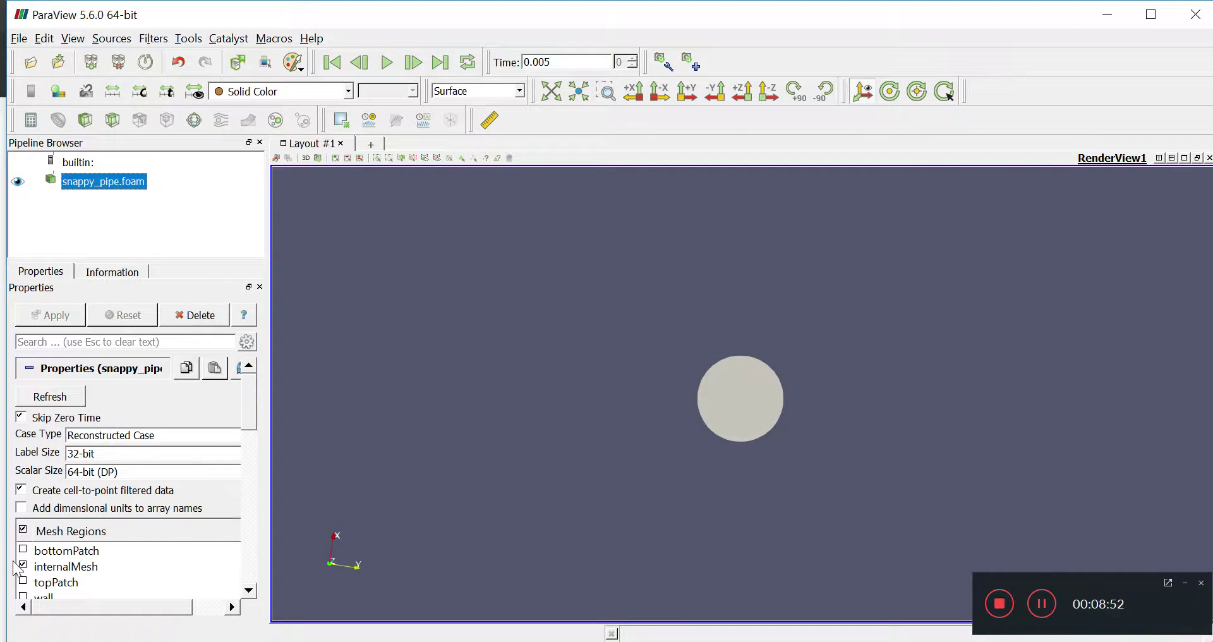
{"action": "left_click", "coordinate": [14, 565]}
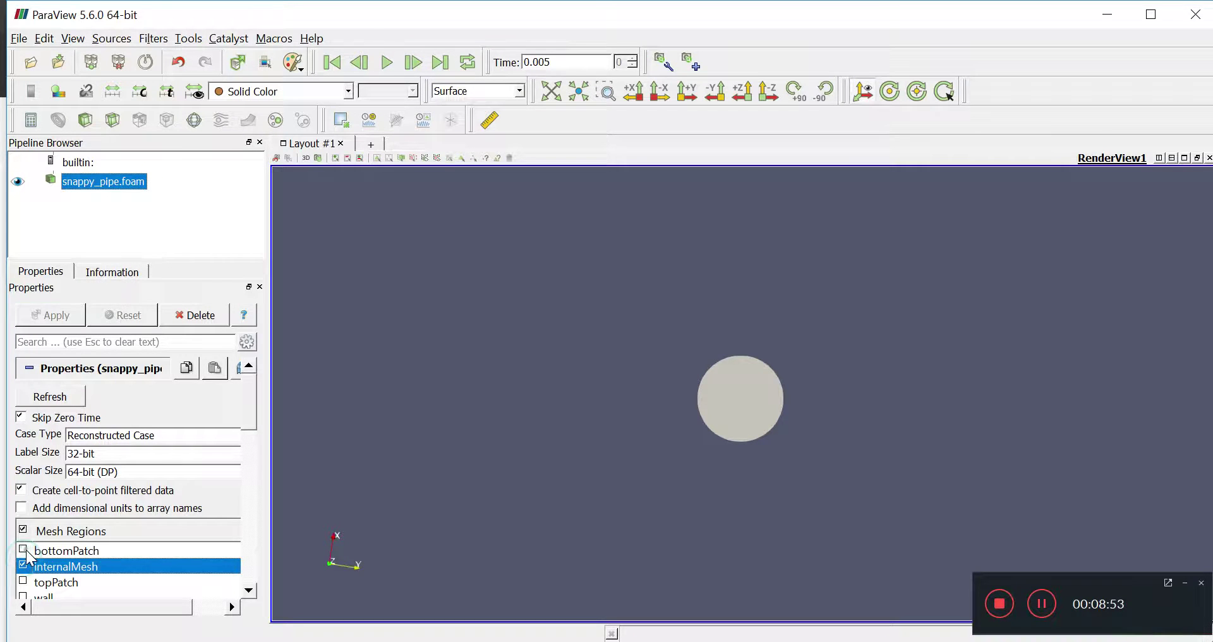
{"action": "left_click", "coordinate": [23, 565]}
{"action": "left_click", "coordinate": [22, 549]}
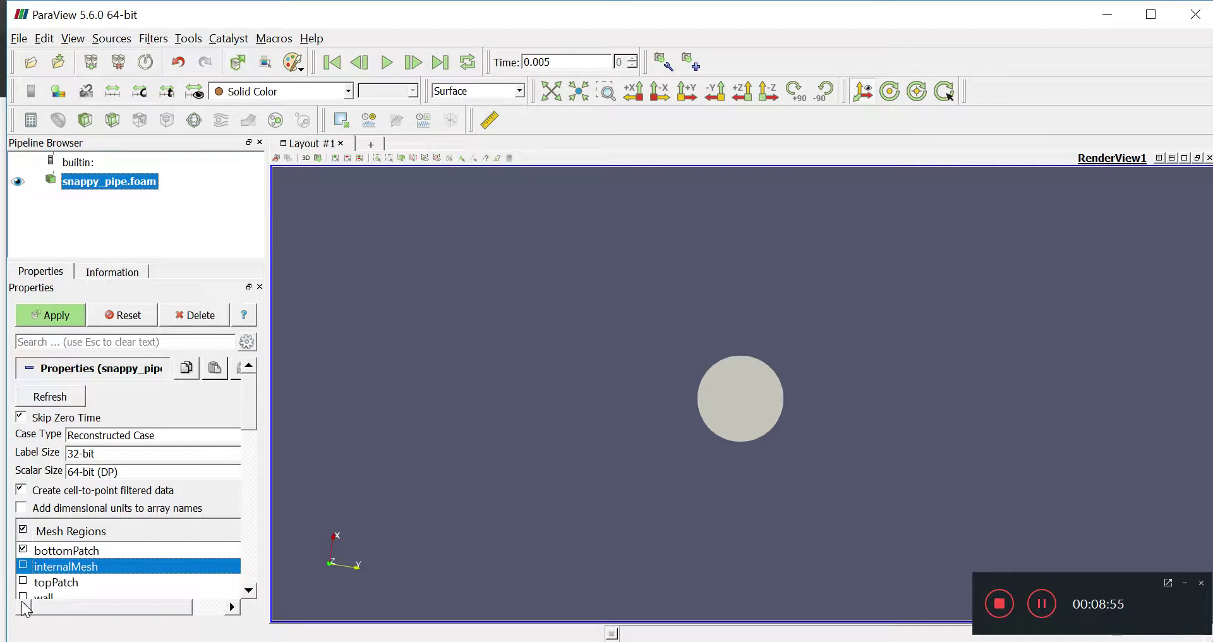
{"action": "left_click", "coordinate": [23, 595]}
{"action": "left_click", "coordinate": [37, 314]}
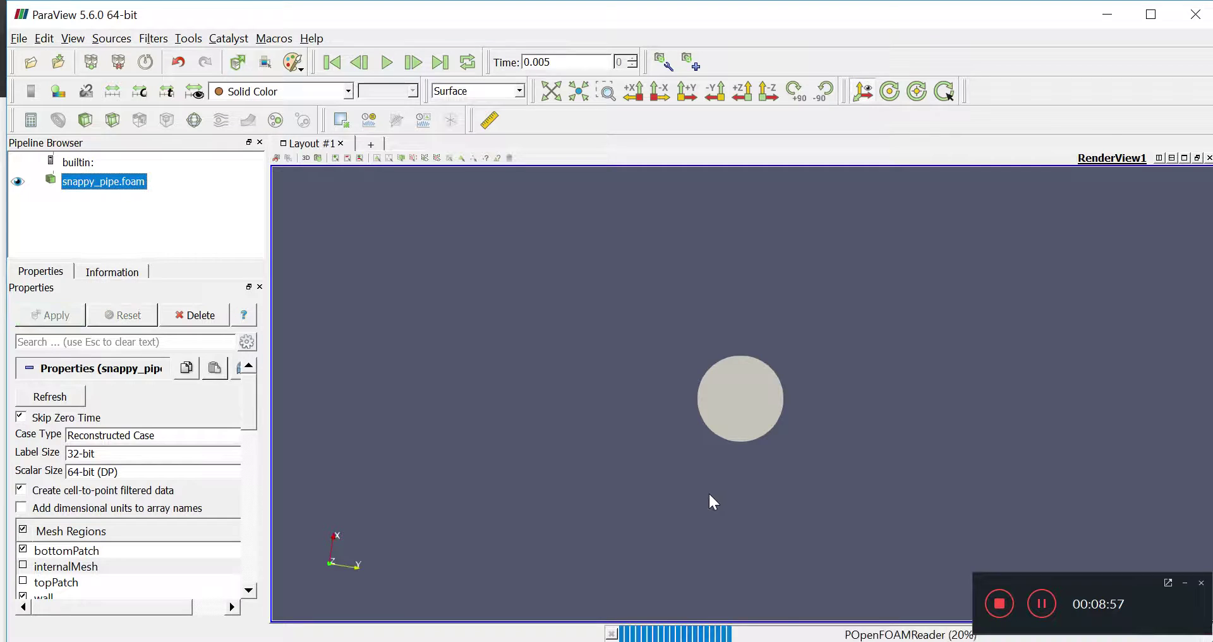
{"action": "left_click_drag", "start_coordinate": [716, 451], "coordinate": [284, 405]}
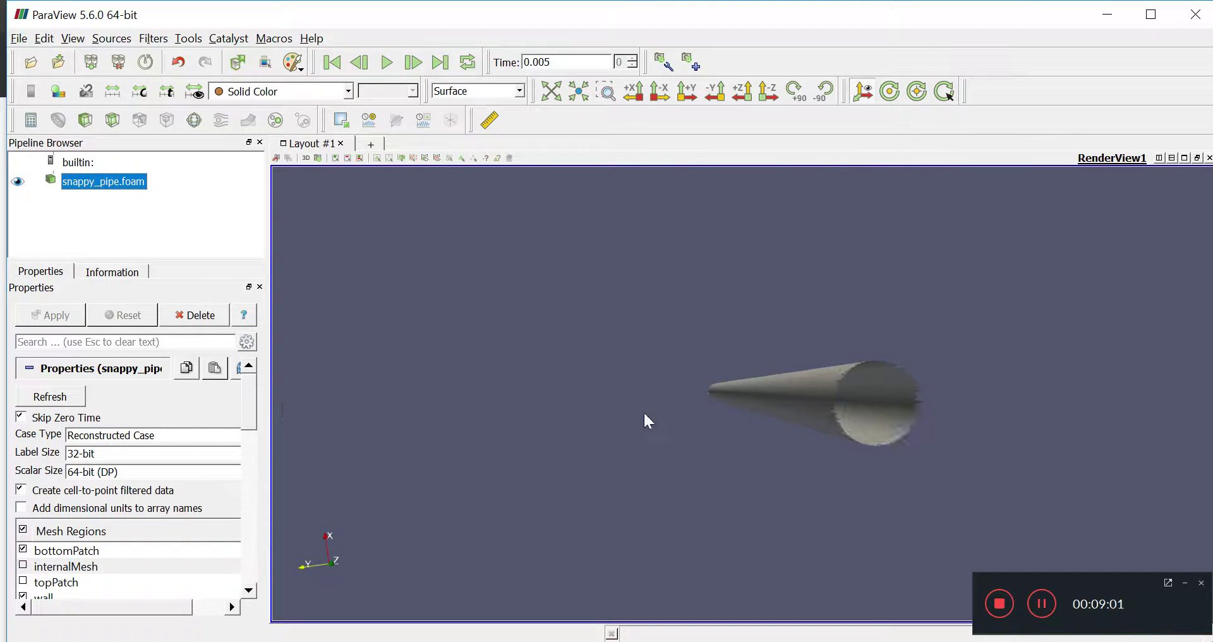
{"action": "left_click_drag", "start_coordinate": [658, 412], "coordinate": [730, 413]}
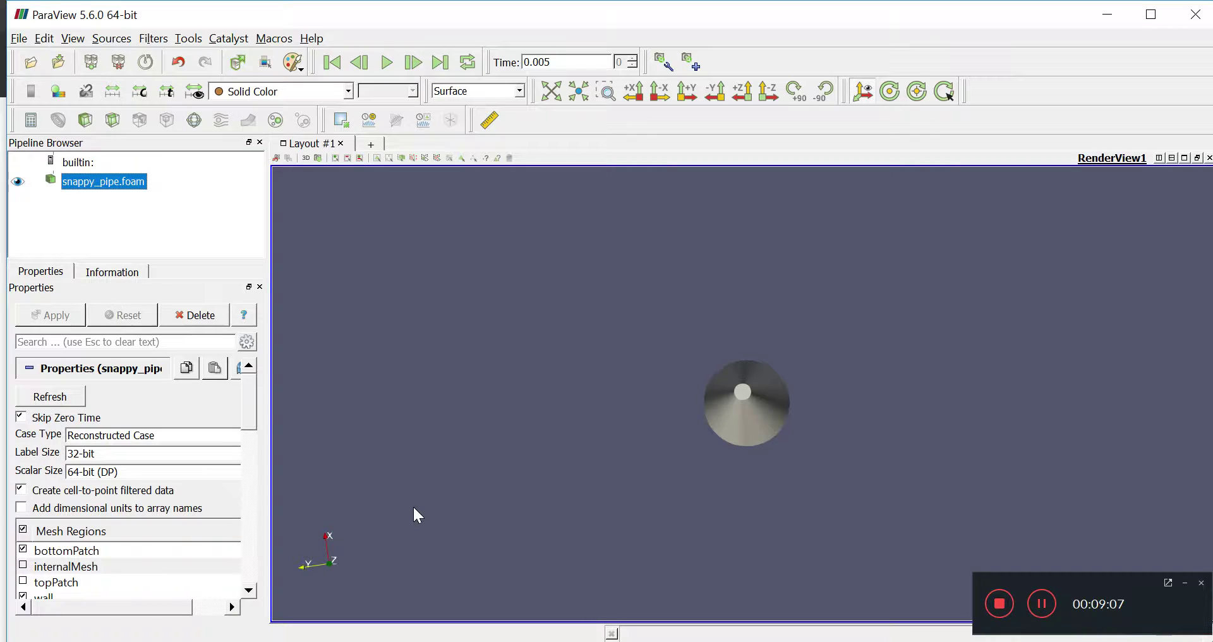
List the contents of the 0 time folder, then return to the case folder.
{"action": "key", "text": "alt+Tab"}
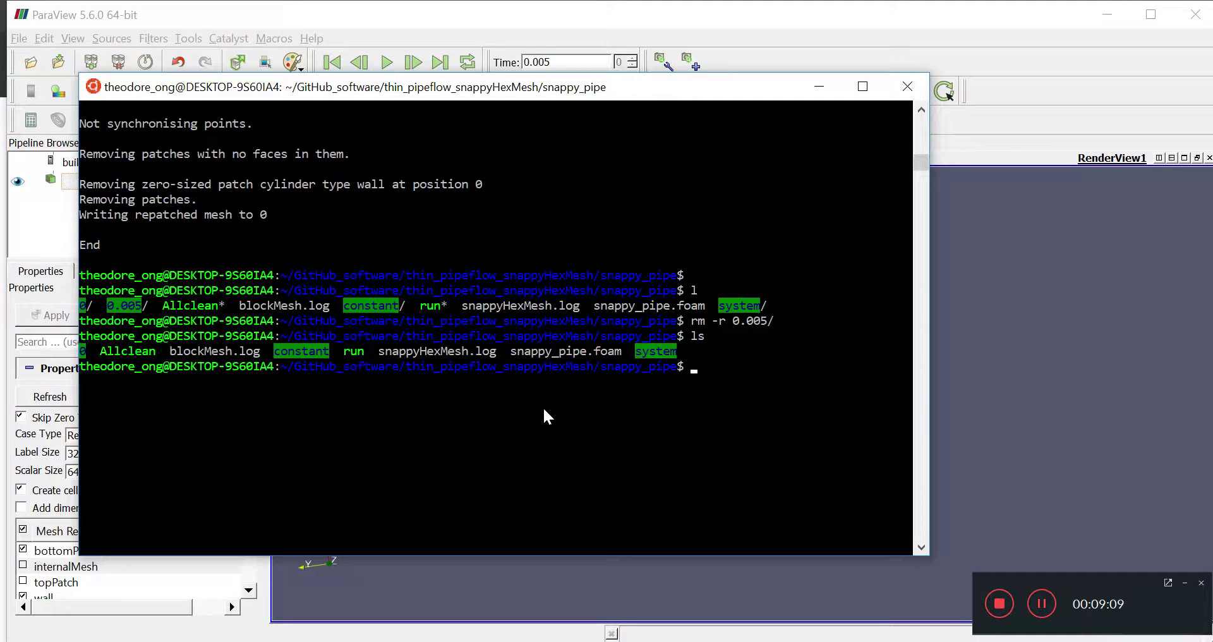
{"action": "type", "text": "cd 0"}
{"action": "key", "text": "Return"}
{"action": "type", "text": "ls"}
{"action": "key", "text": "Return"}
{"action": "type", "text": "cd .."}
{"action": "key", "text": "Return"}
Go into constant/polyMesh, list its files and open the boundary file in vi.
{"action": "type", "text": "cd constant"}
{"action": "key", "text": "Return"}
{"action": "type", "text": "ls"}
{"action": "key", "text": "Return"}
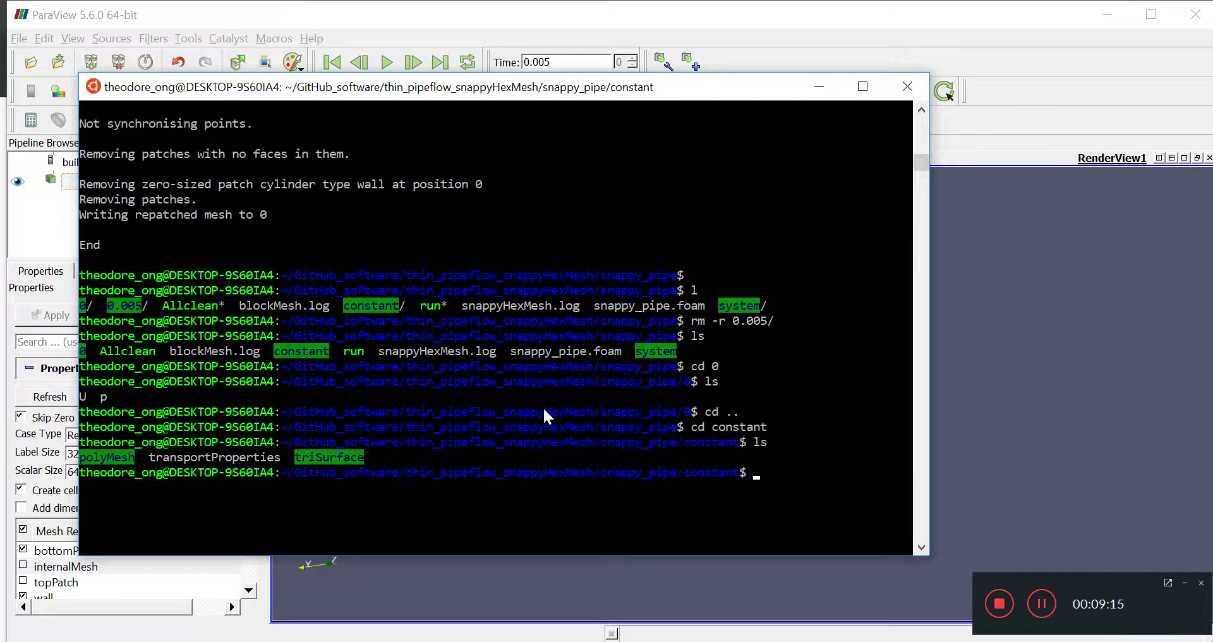
{"action": "type", "text": "cd po"}
{"action": "key", "text": "Tab"}
{"action": "key", "text": "Return"}
{"action": "type", "text": "ls"}
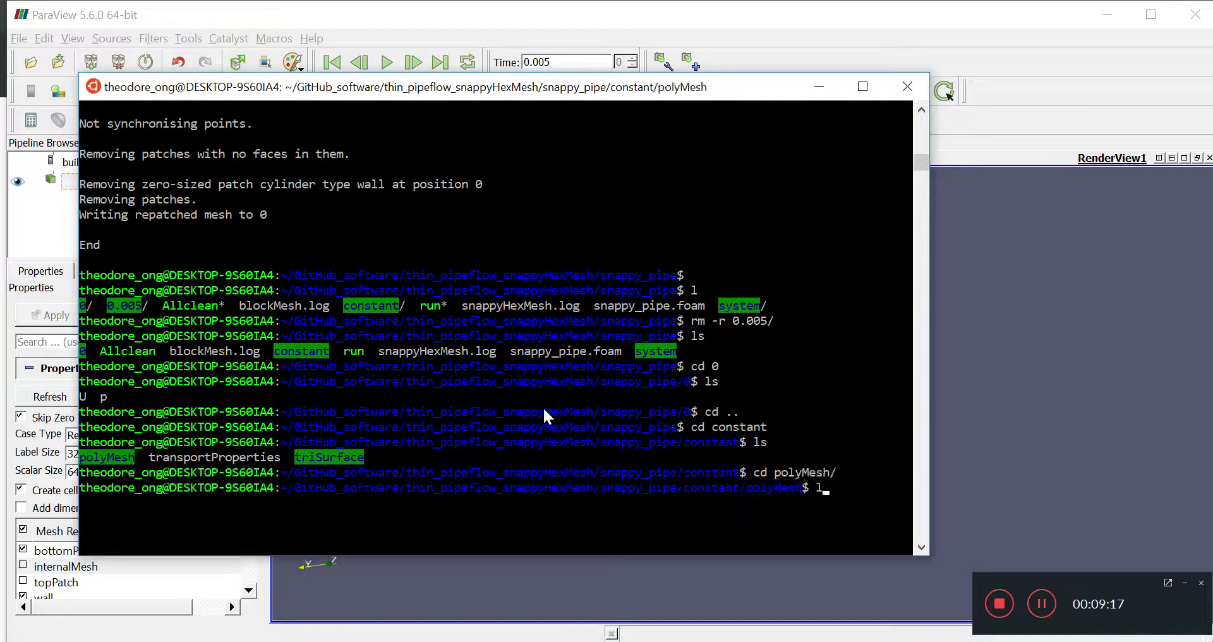
{"action": "key", "text": "Return"}
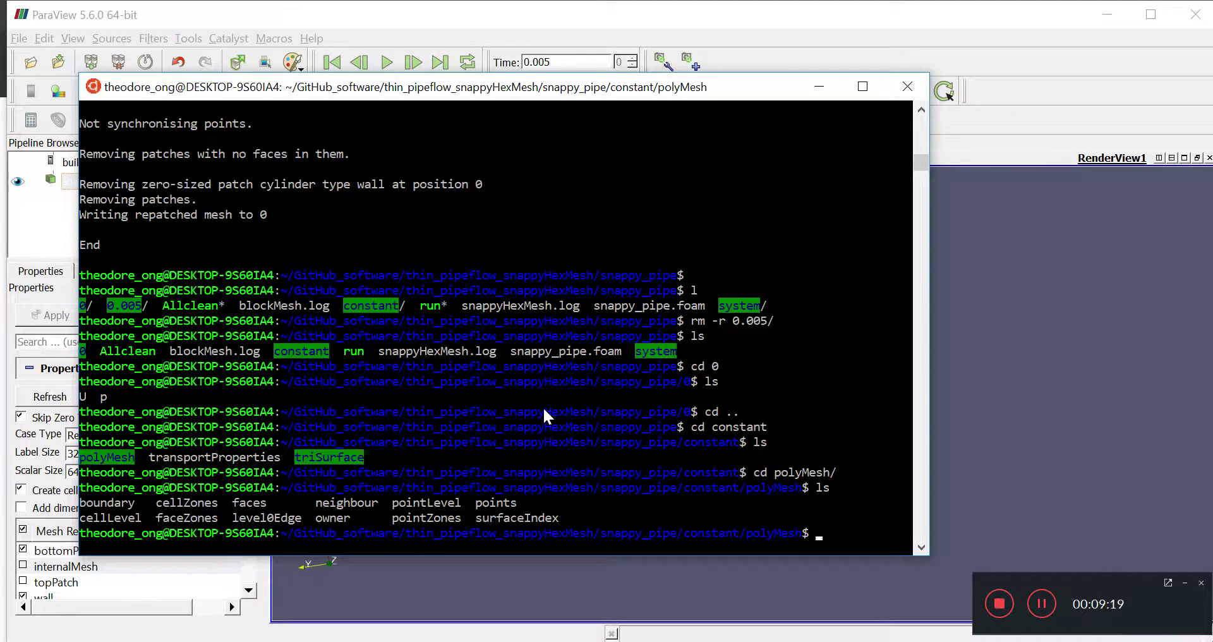
{"action": "type", "text": "vi b"}
{"action": "key", "text": "Tab"}
{"action": "key", "text": "Return"}
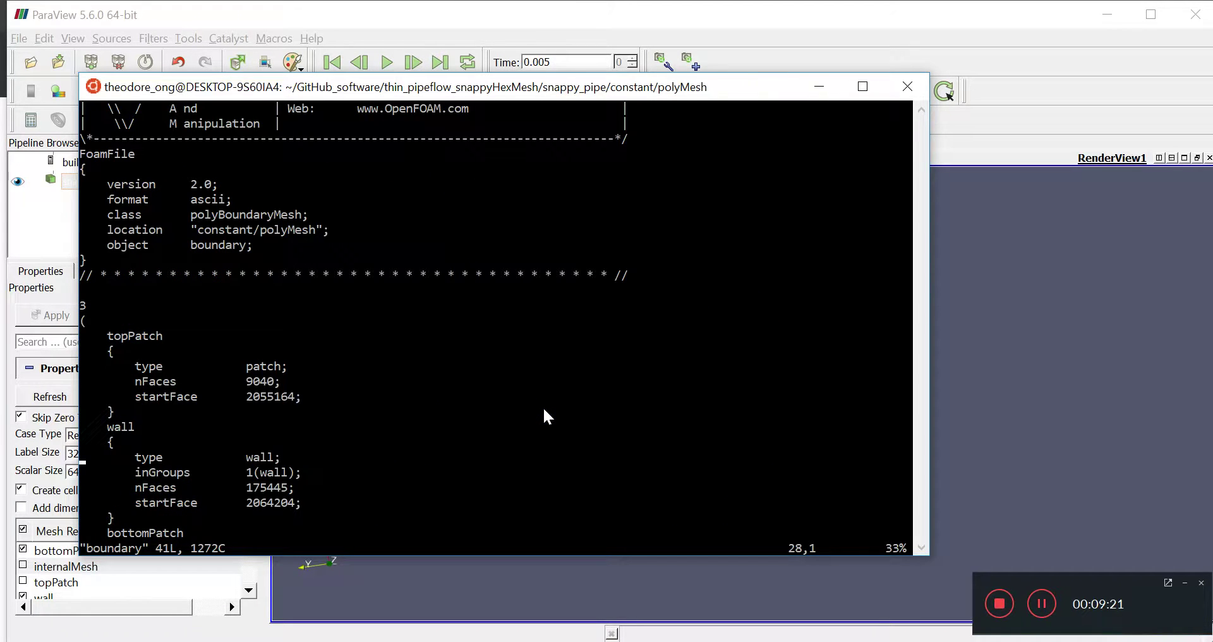
Check the three boundary patches: topPatch and bottomPatch 9040 faces each, wall 175445; quit vi.
{"action": "left_click", "coordinate": [90, 324]}
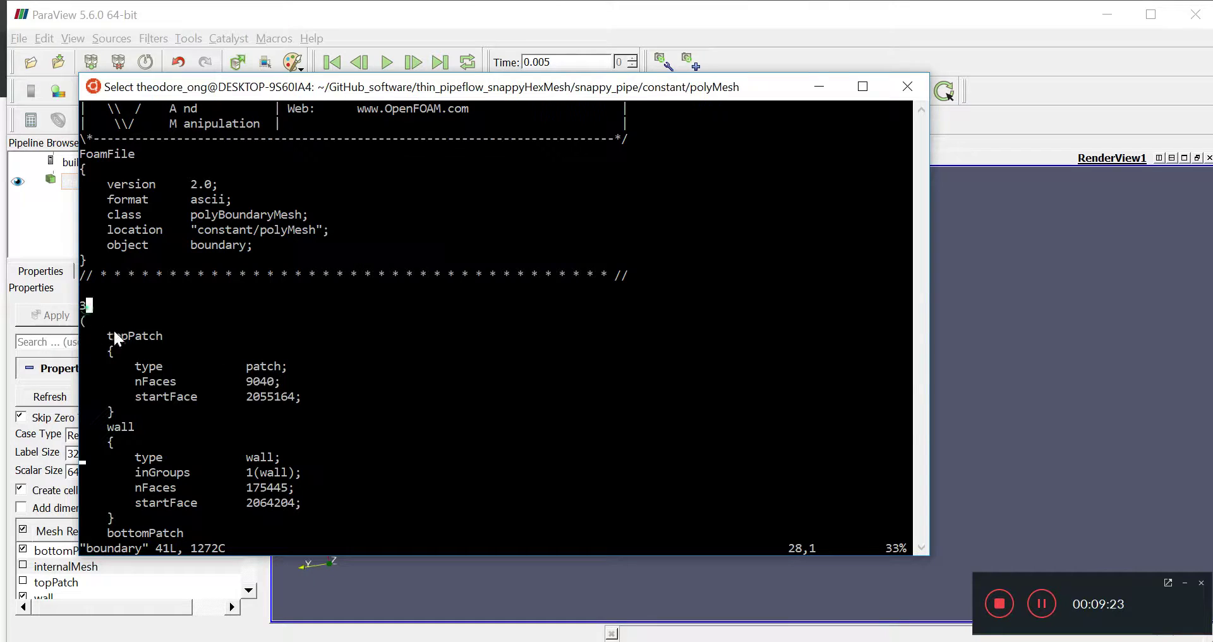
{"action": "left_click", "coordinate": [222, 442]}
{"action": "key", "text": "Escape"}
{"action": "key", "text": "j"}
{"action": "key", "text": "j"}
{"action": "key", "text": "j"}
{"action": "key", "text": "j"}
{"action": "key", "text": "j"}
{"action": "key", "text": "j"}
{"action": "key", "text": "j"}
{"action": "key", "text": "j"}
{"action": "key", "text": "j"}
{"action": "key", "text": "j"}
{"action": "key", "text": "j"}
{"action": "key", "text": "j"}
{"action": "key", "text": "j"}
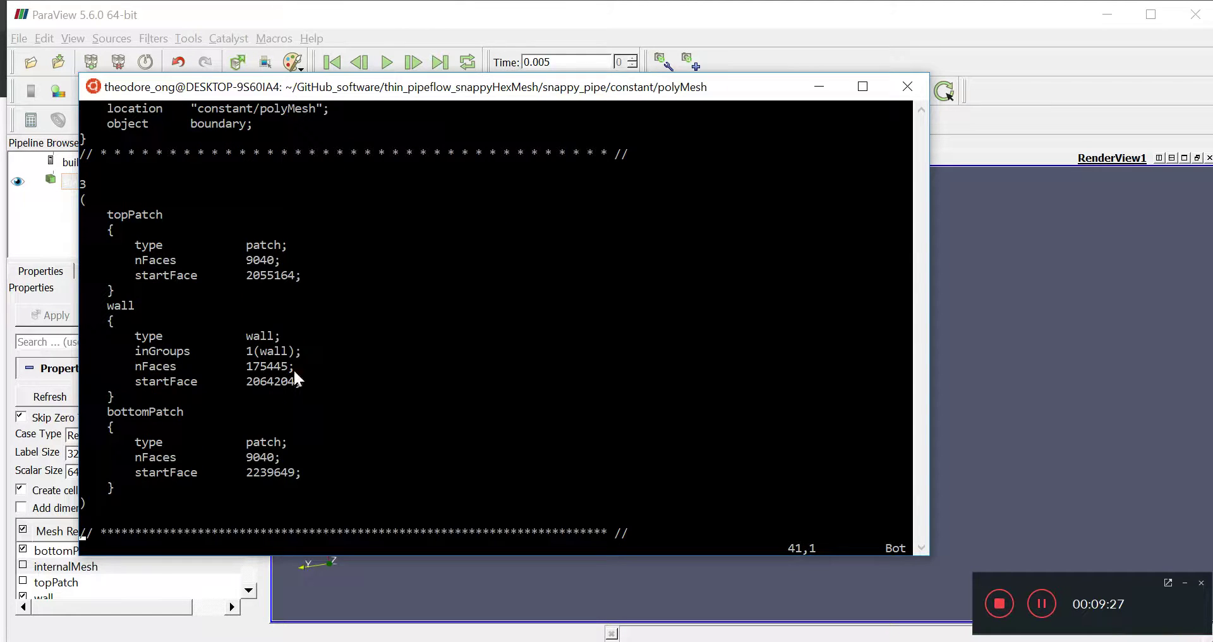
{"action": "left_click_drag", "start_coordinate": [204, 505], "coordinate": [90, 200]}
{"action": "left_click", "coordinate": [221, 260]}
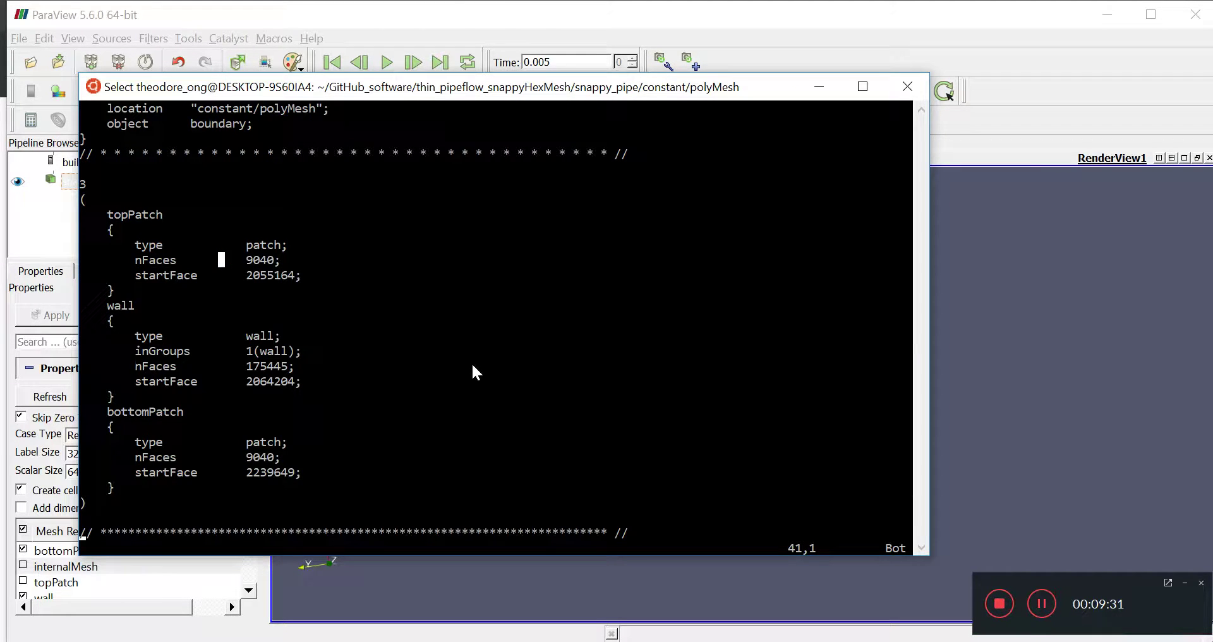
{"action": "key", "text": "Escape"}
{"action": "type", "text": ":q"}
{"action": "key", "text": "Return"}
Move back up two levels to the snappy_pipe case folder, listing files on the way.
{"action": "type", "text": "l"}
{"action": "key", "text": "BackSpace"}
{"action": "type", "text": "cd .."}
{"action": "key", "text": "Return"}
{"action": "type", "text": "ls"}
{"action": "key", "text": "Return"}
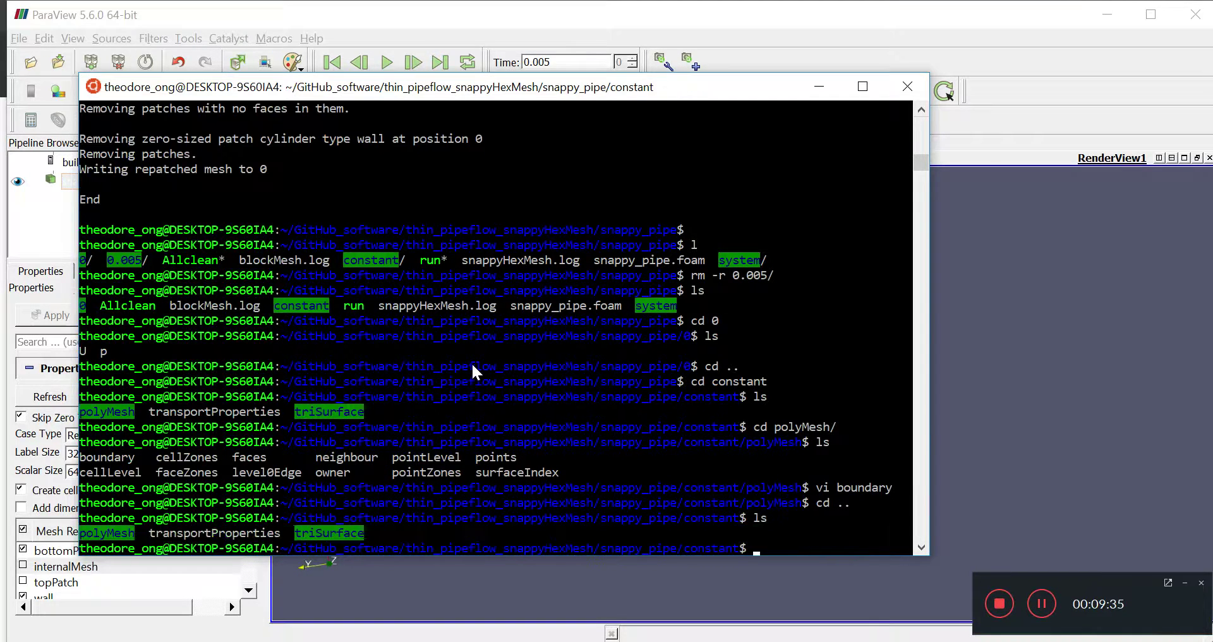
{"action": "type", "text": "cd .."}
{"action": "key", "text": "Return"}
{"action": "type", "text": "ls"}
{"action": "key", "text": "Return"}
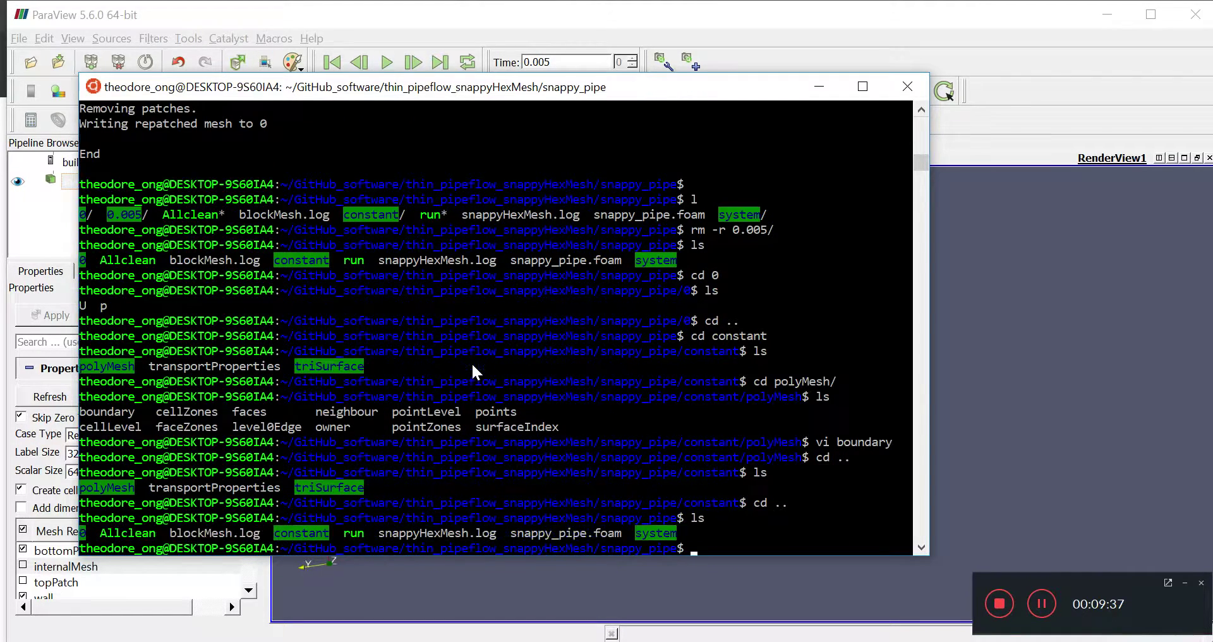
Open the run script in vi and start a new line after the topSet line.
{"action": "type", "text": "vi ./run"}
{"action": "key", "text": "Return"}
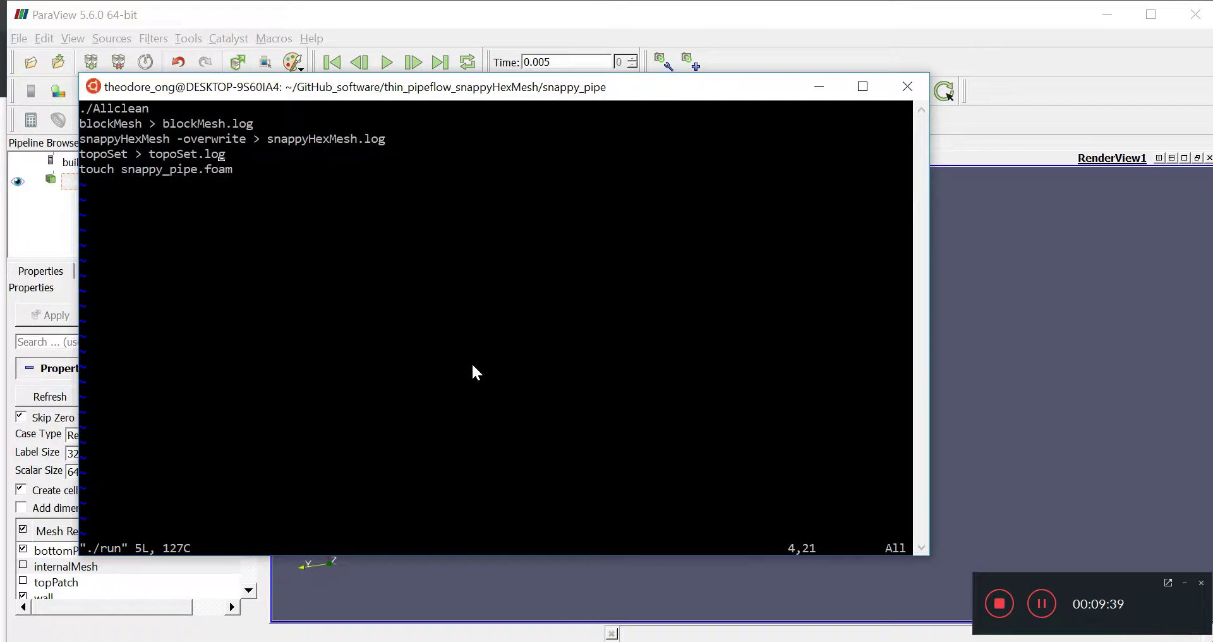
{"action": "key", "text": "Down"}
{"action": "key", "text": "Up"}
{"action": "key", "text": "i"}
{"action": "key", "text": "Right"}
{"action": "key", "text": "Return"}
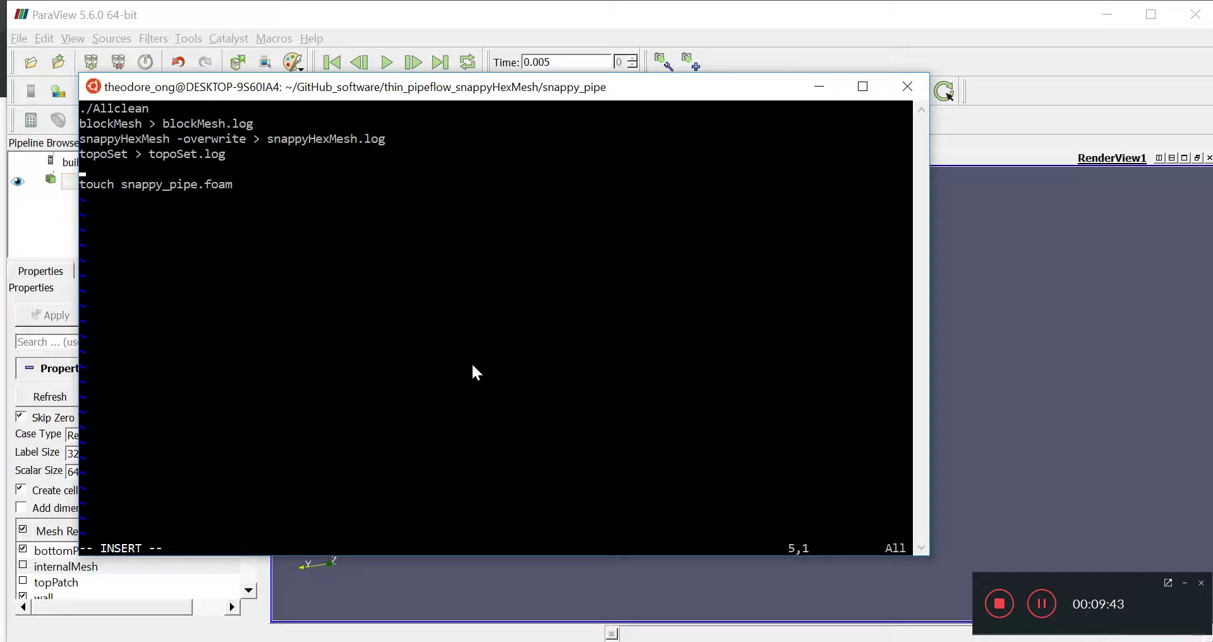
Insert 'createPatch -overwrite > createPatch.log' and save the run script with :wq.
{"action": "type", "text": "createPatch -overwti"}
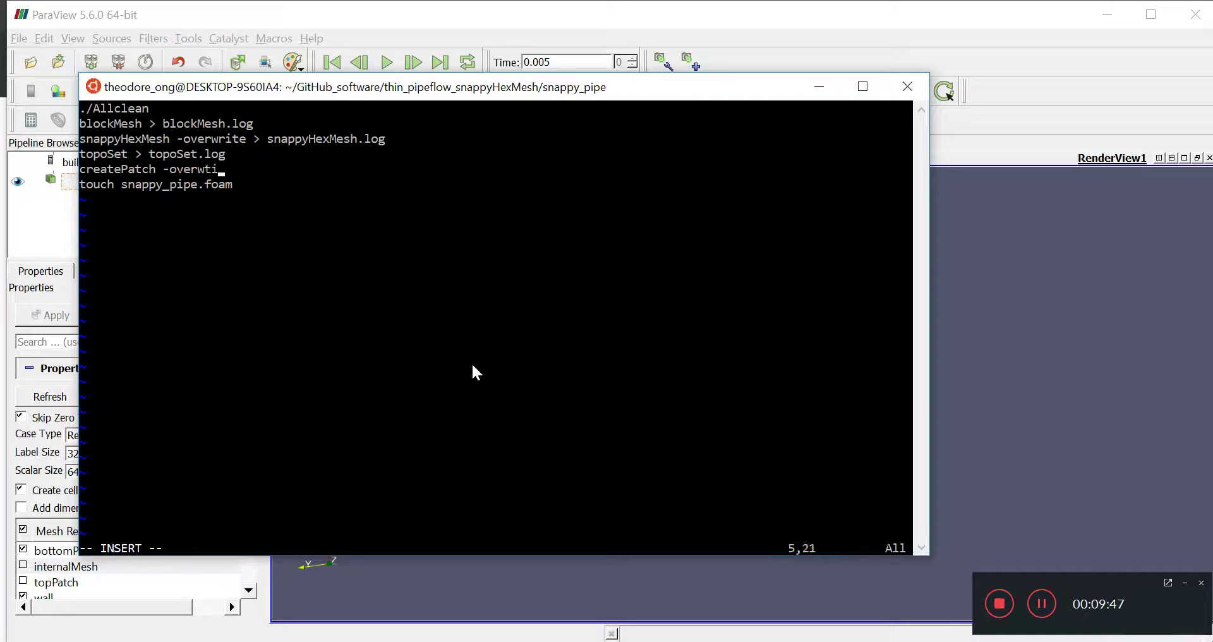
{"action": "key", "text": "BackSpace"}
{"action": "key", "text": "BackSpace"}
{"action": "type", "text": "rite > createPatch.l"}
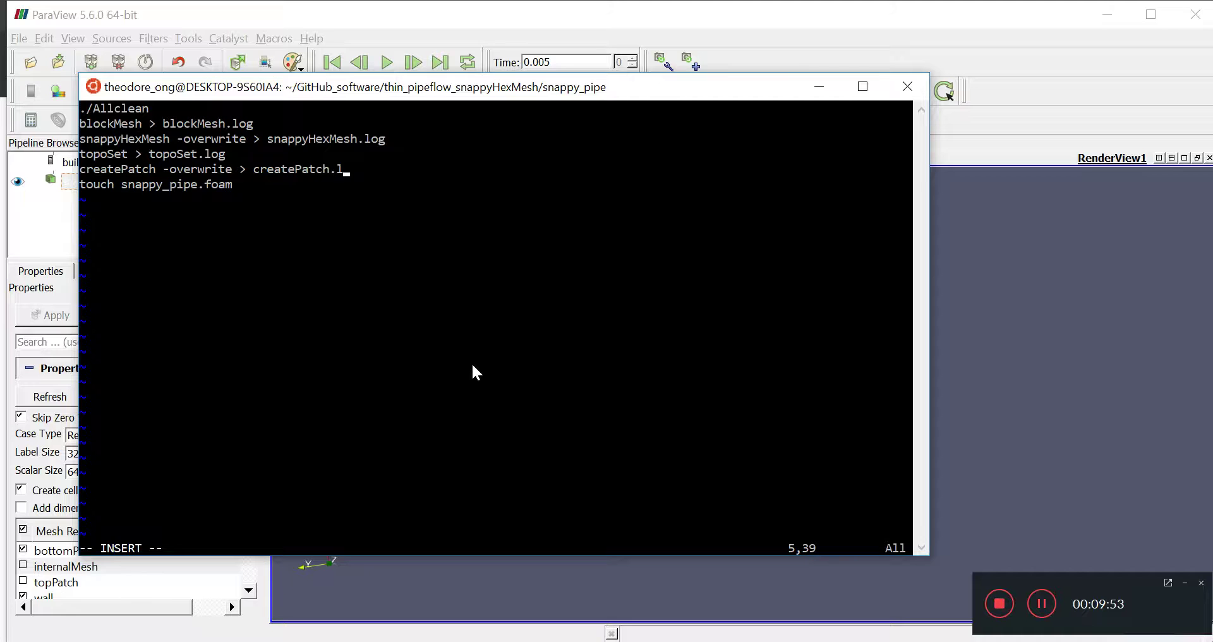
{"action": "type", "text": "og"}
{"action": "key", "text": "Escape"}
{"action": "type", "text": ":wq"}
{"action": "key", "text": "Return"}
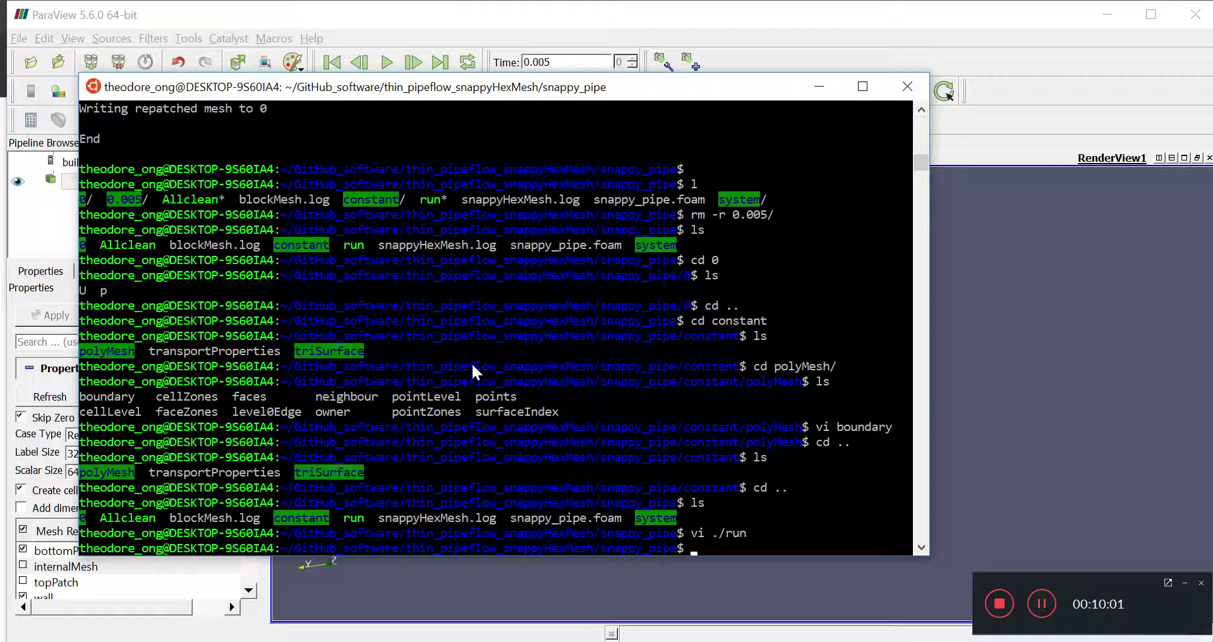
Rerun createPatch -overwrite redirected to createPatch.log; it fails on missing sets/topPatch.
{"action": "type", "text": "createPatch -ov"}
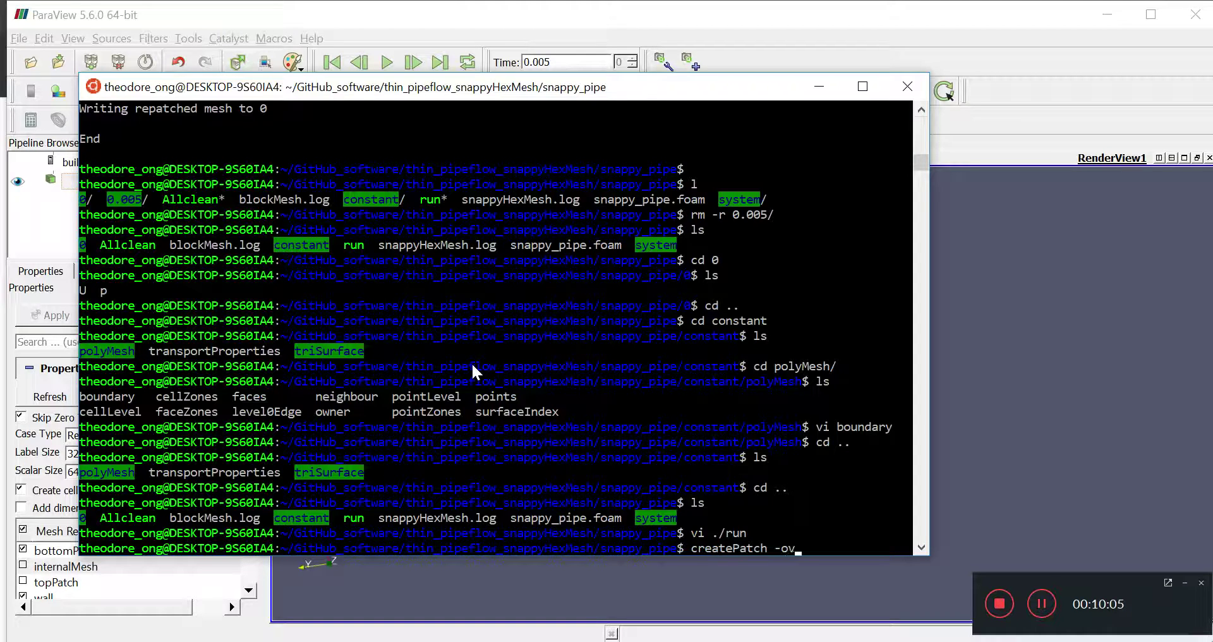
{"action": "type", "text": "erwrite >creat"}
{"action": "key", "text": "BackSpace"}
{"action": "key", "text": "BackSpace"}
{"action": "key", "text": "BackSpace"}
{"action": "key", "text": "BackSpace"}
{"action": "key", "text": "BackSpace"}
{"action": "type", "text": "creat"}
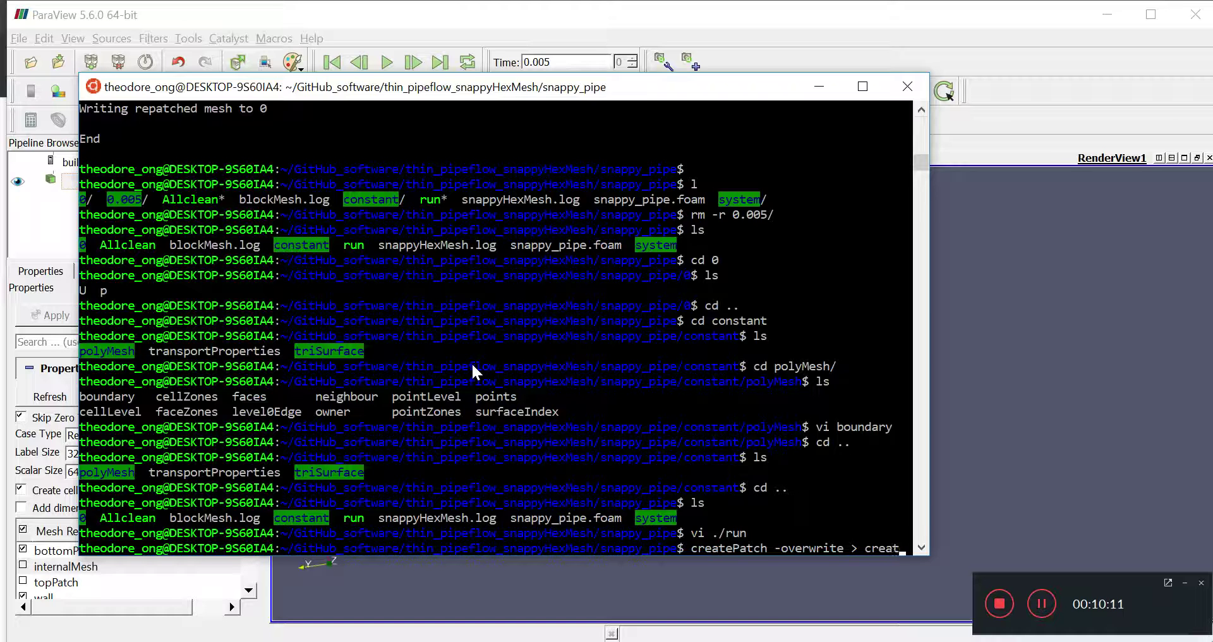
{"action": "type", "text": "ePatch."}
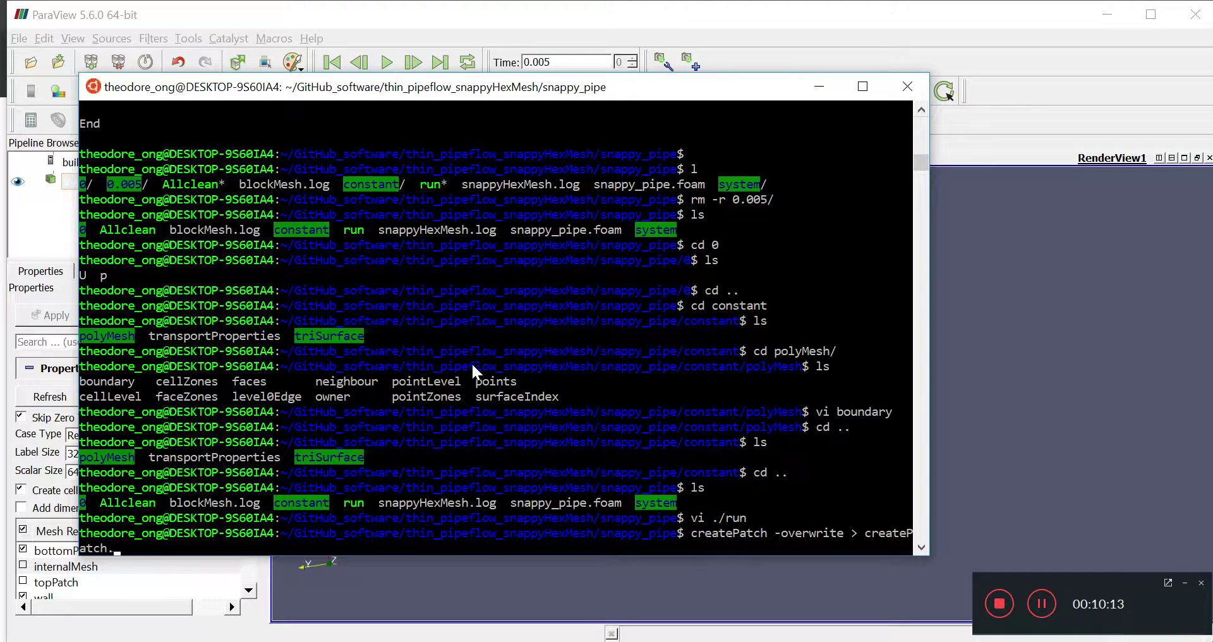
{"action": "type", "text": "log"}
{"action": "key", "text": "Return"}
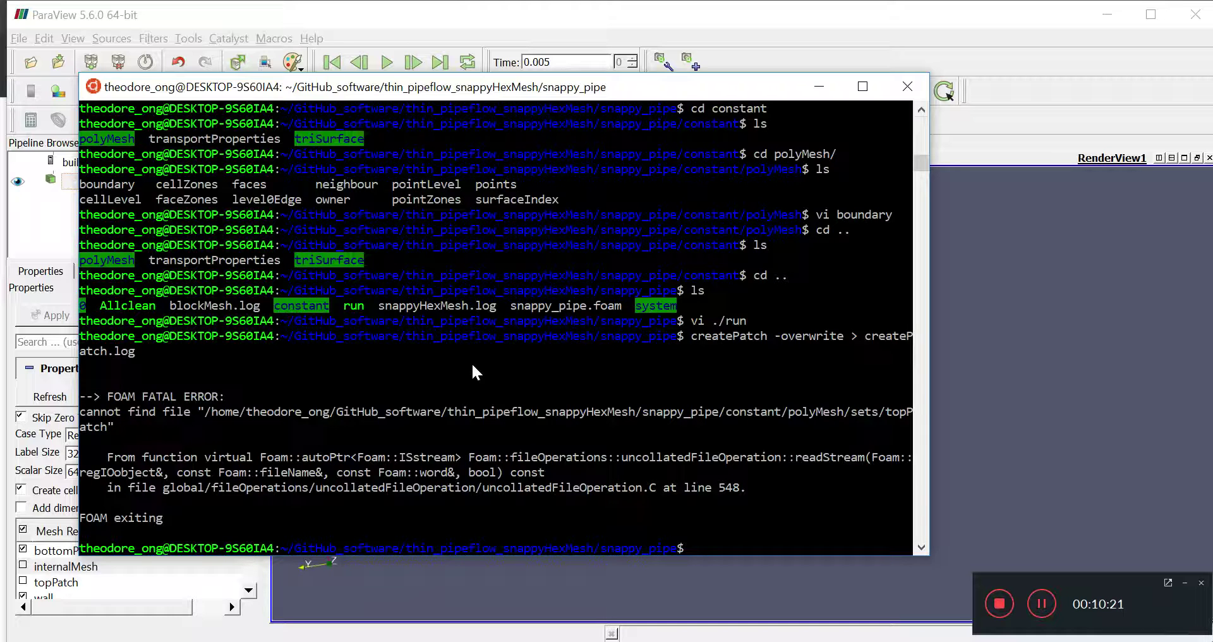
List the case files and open createPatch.log in vi, jumping to its end.
{"action": "type", "text": "l"}
{"action": "key", "text": "Return"}
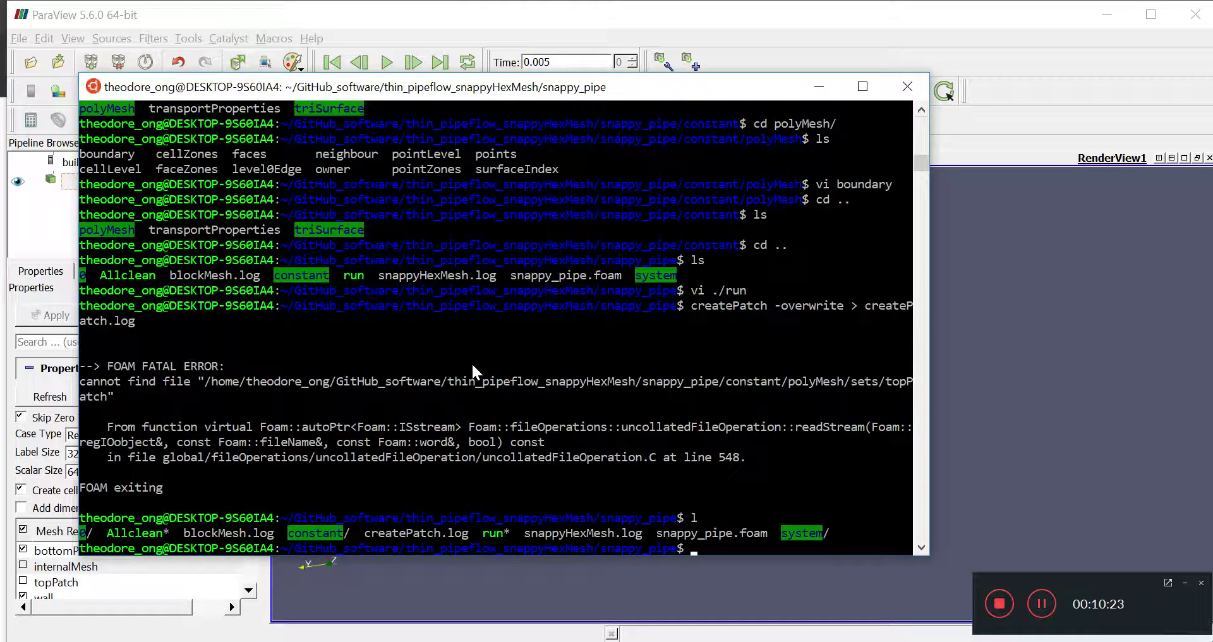
{"action": "type", "text": "vi cr"}
{"action": "key", "text": "Tab"}
{"action": "key", "text": "Return"}
{"action": "key", "text": "Down"}
{"action": "key", "text": "Down"}
{"action": "key", "text": "Down"}
{"action": "key", "text": "Down"}
{"action": "key", "text": "shift+g"}
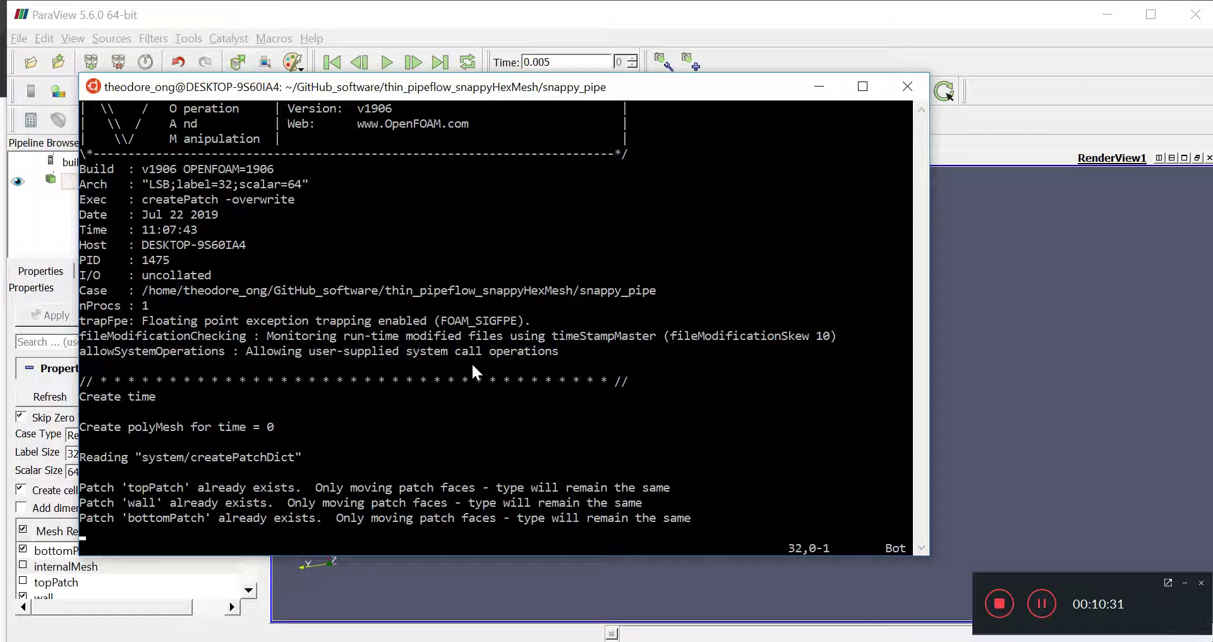
Review the log lines noting the patches already exist, then quit vi.
{"action": "left_click_drag", "start_coordinate": [373, 332], "coordinate": [167, 320]}
{"action": "left_click", "coordinate": [715, 521]}
{"action": "left_click", "coordinate": [381, 441]}
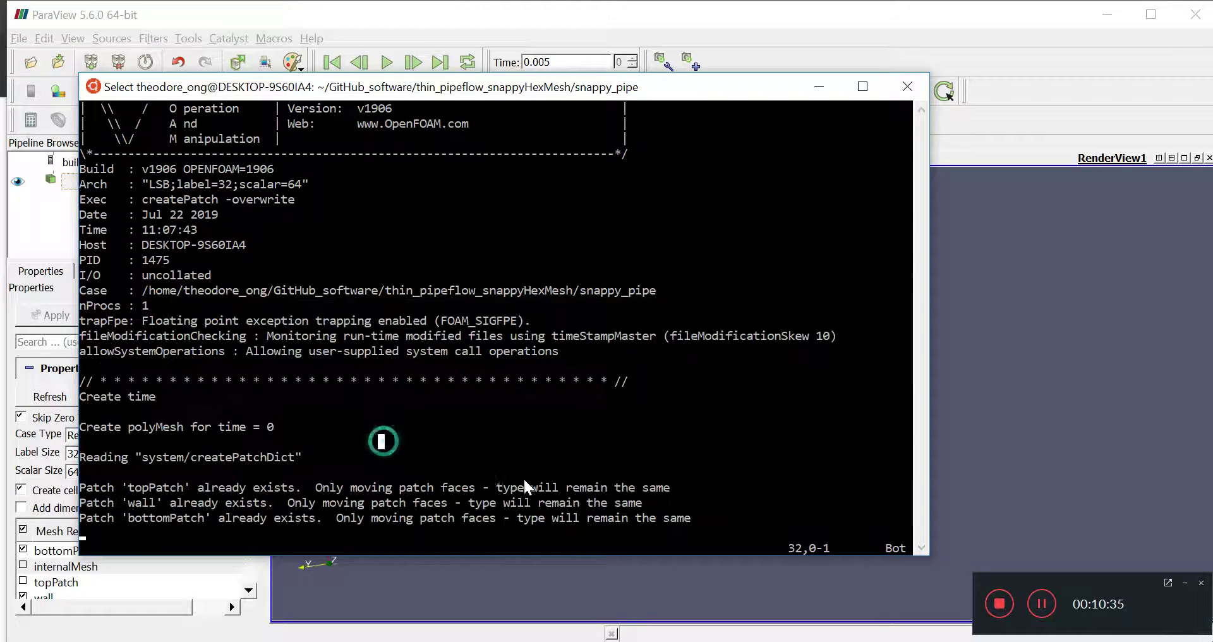
{"action": "key", "text": "Escape"}
{"action": "type", "text": ":"}
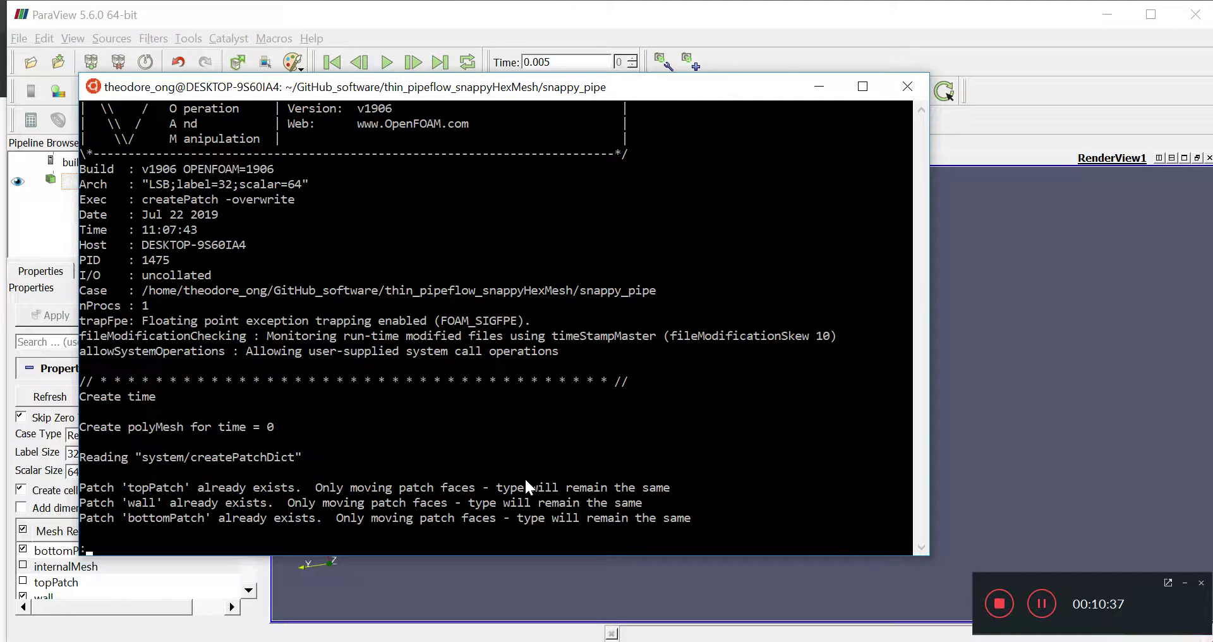
{"action": "left_click_drag", "start_coordinate": [130, 503], "coordinate": [259, 503]}
{"action": "key", "text": "Return"}
{"action": "type", "text": "q"}
{"action": "key", "text": "Return"}
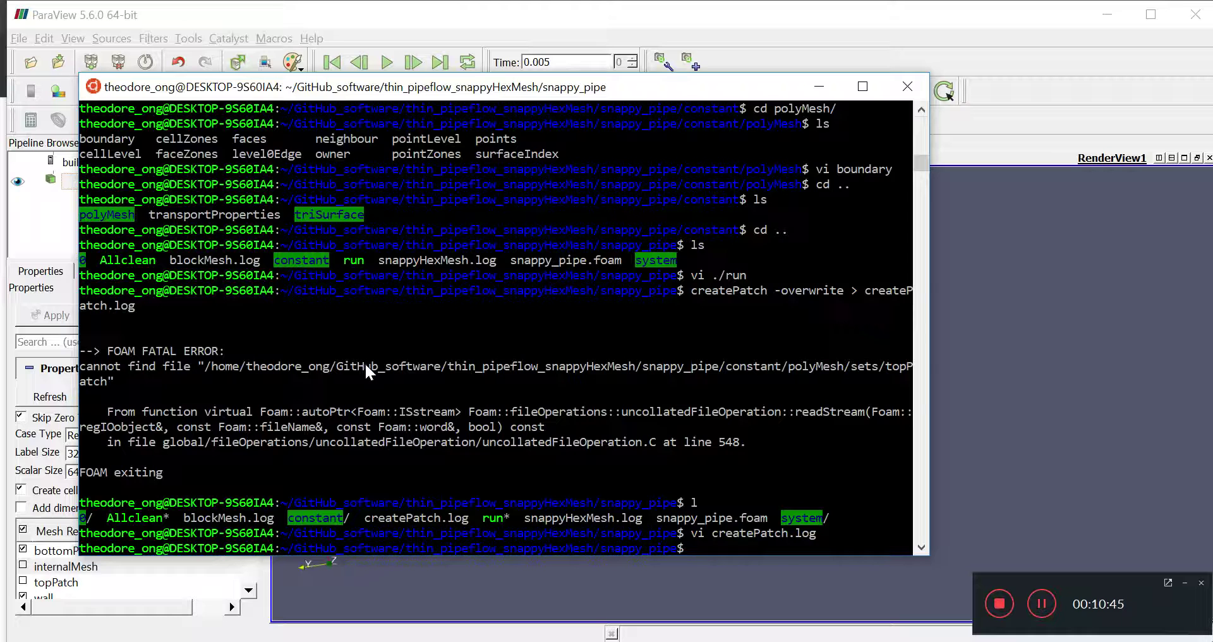
Check git status and stage all changes with git add.
{"action": "type", "text": "git status"}
{"action": "key", "text": "Return"}
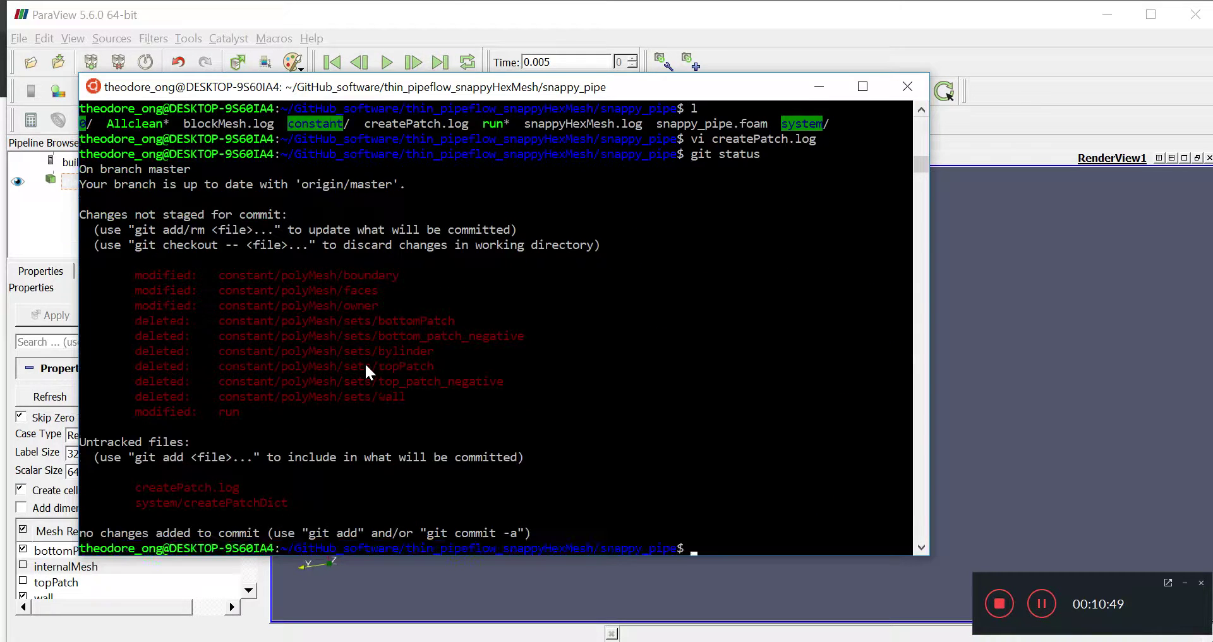
{"action": "type", "text": "git add ."}
{"action": "key", "text": "Return"}
Commit the staged changes with message 'createPatch added' and type git push origin master.
{"action": "type", "text": "l"}
{"action": "key", "text": "BackSpace"}
{"action": "type", "text": "git c"}
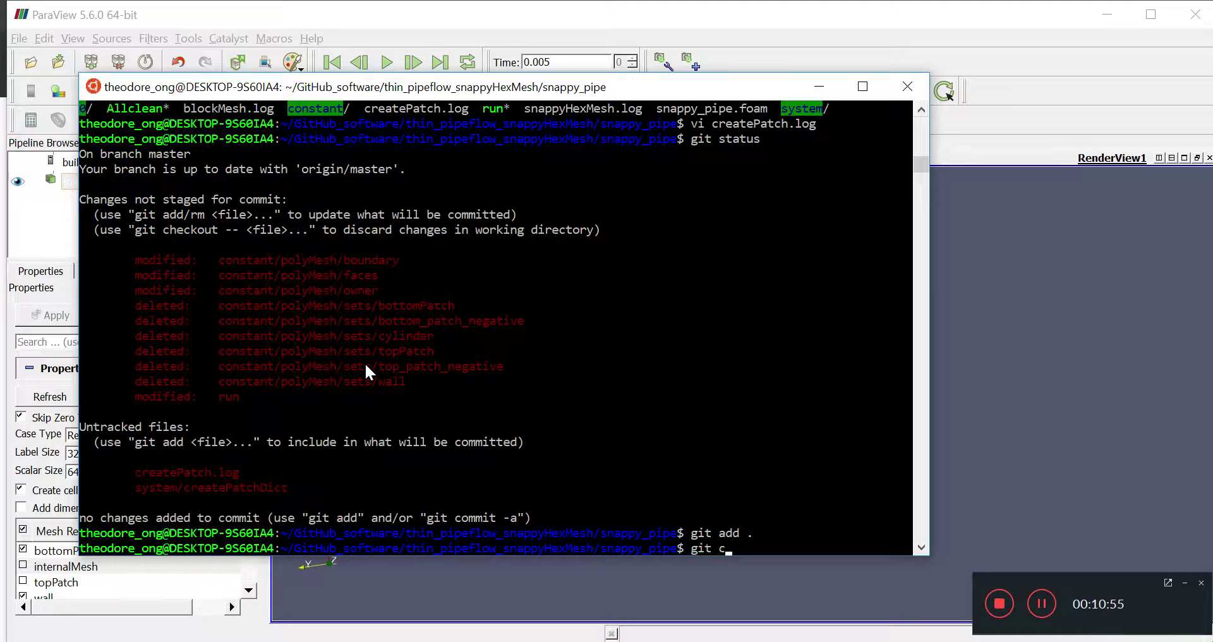
{"action": "type", "text": "ommit -m \"createPatch adde"}
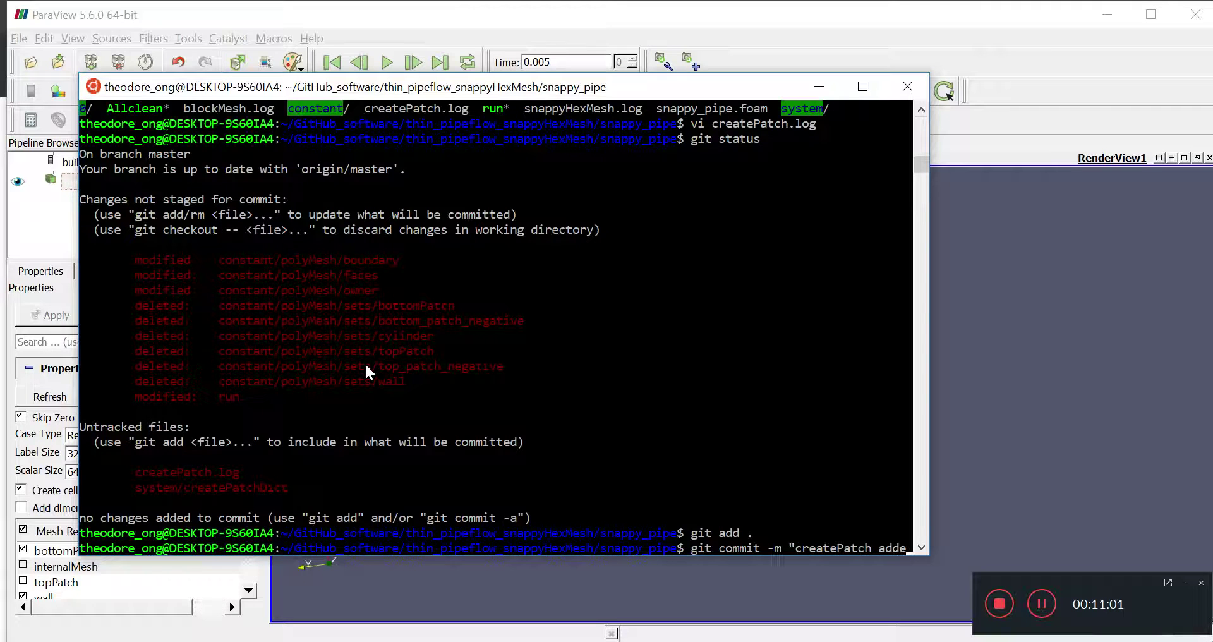
{"action": "type", "text": "d\""}
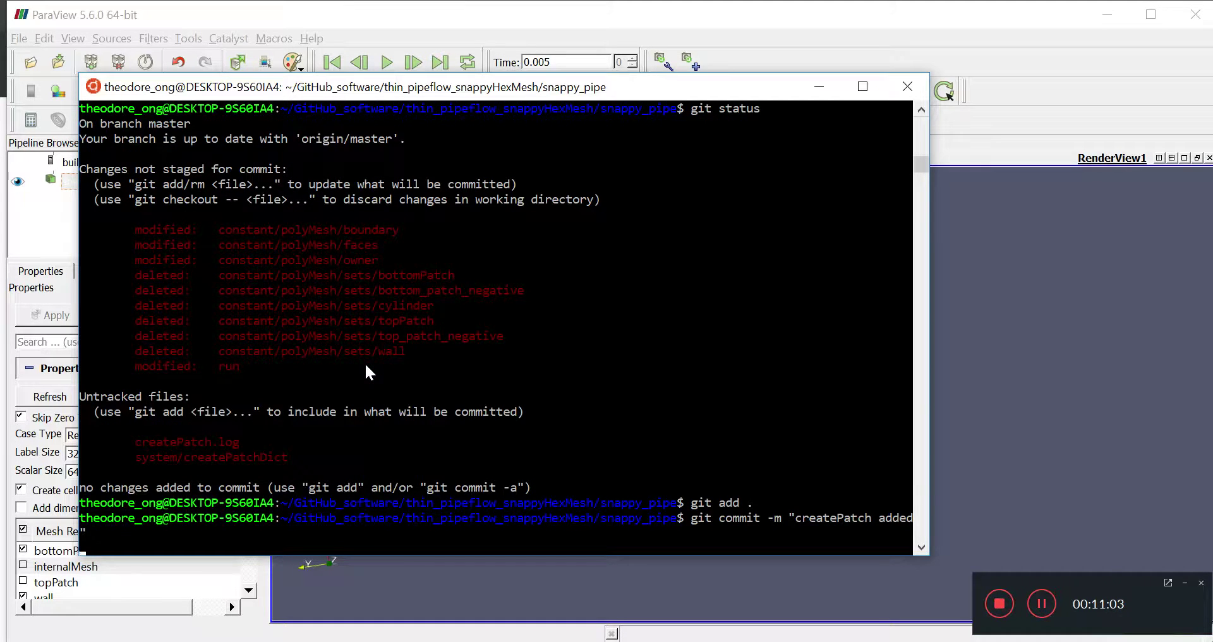
{"action": "key", "text": "Return"}
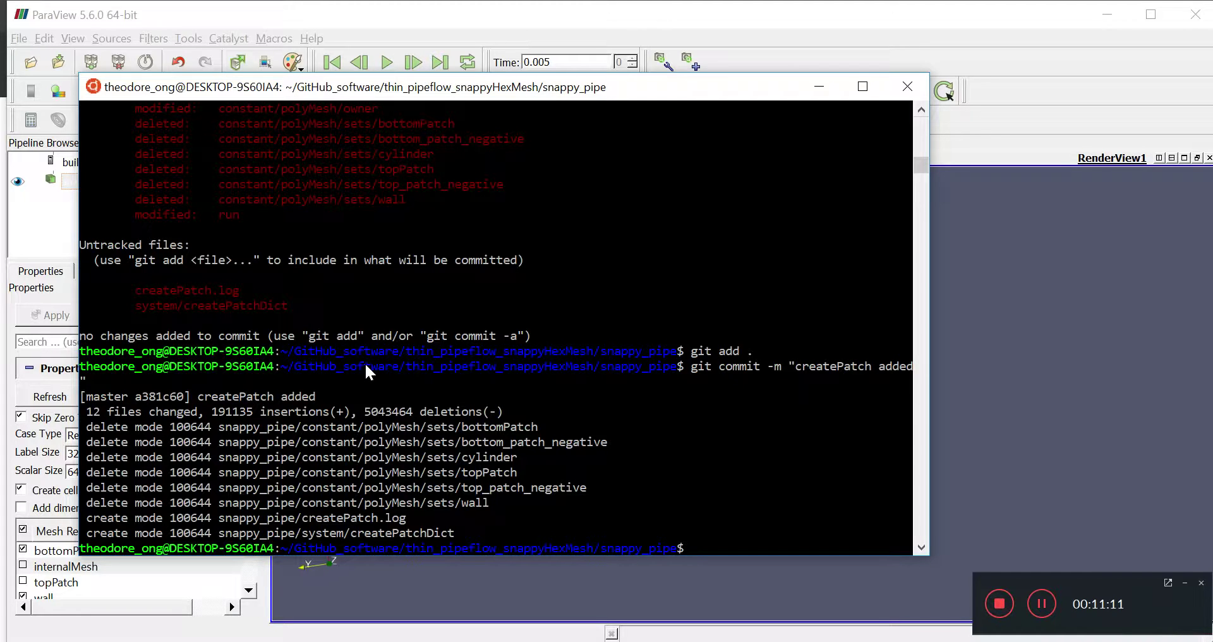
{"action": "type", "text": "git push origin master"}
Push to origin master, entering the GitHub username and account password when prompted.
{"action": "key", "text": "Return"}
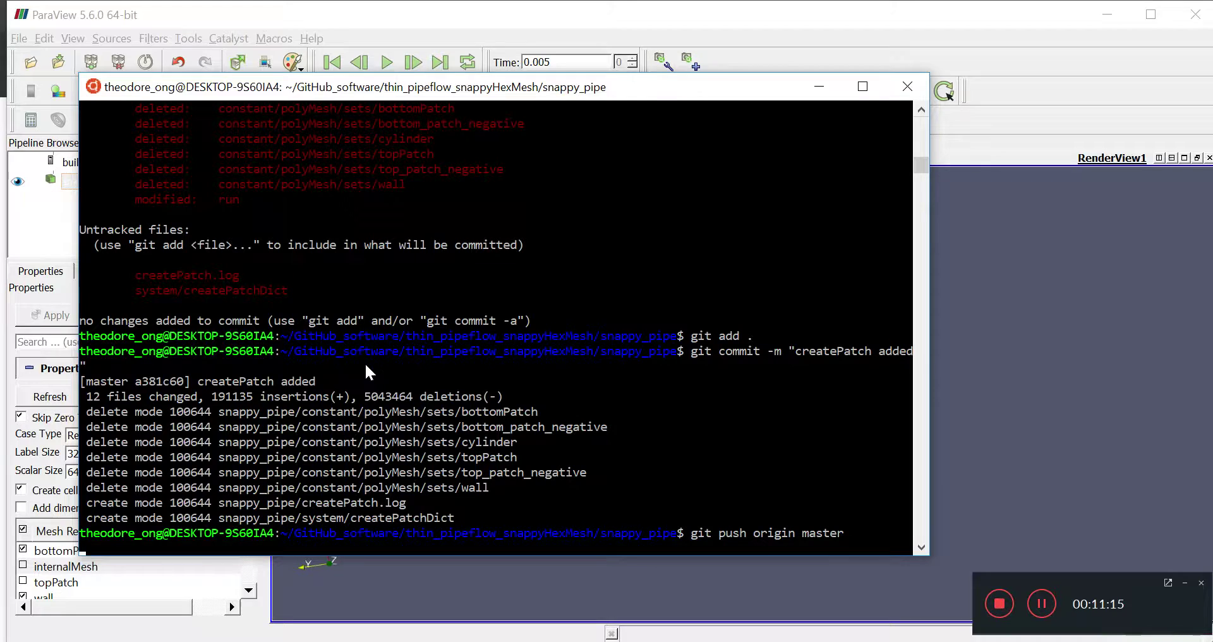
{"action": "type", "text": "theodoreOnzGit"}
{"action": "key", "text": "Return"}
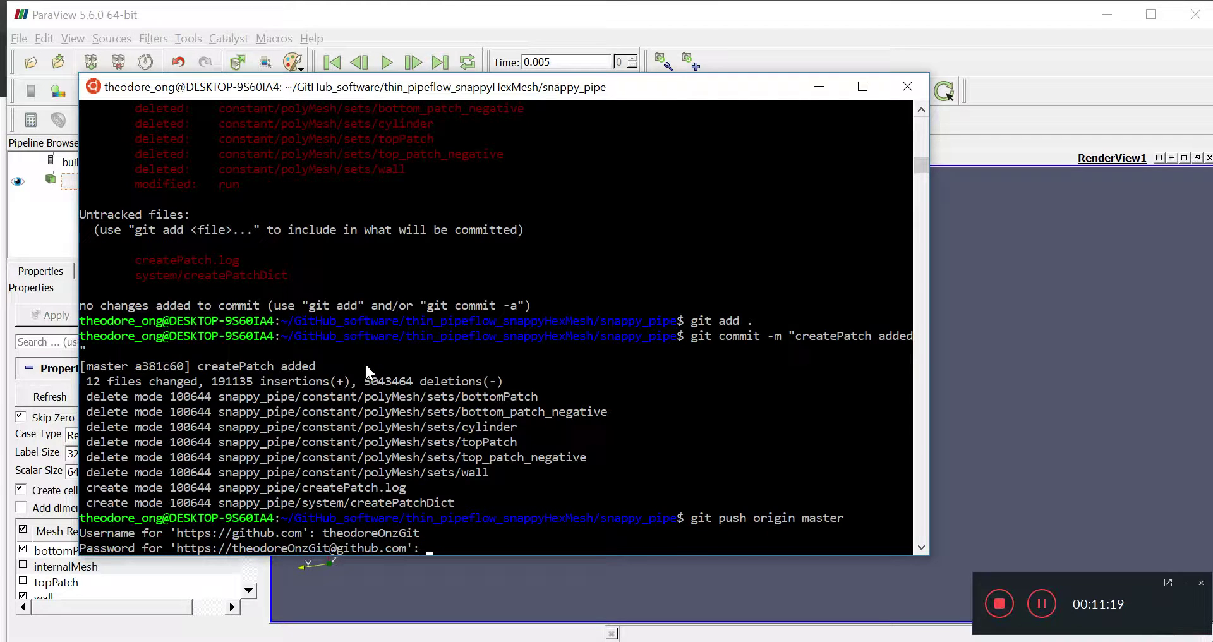
{"action": "key", "text": "Return"}
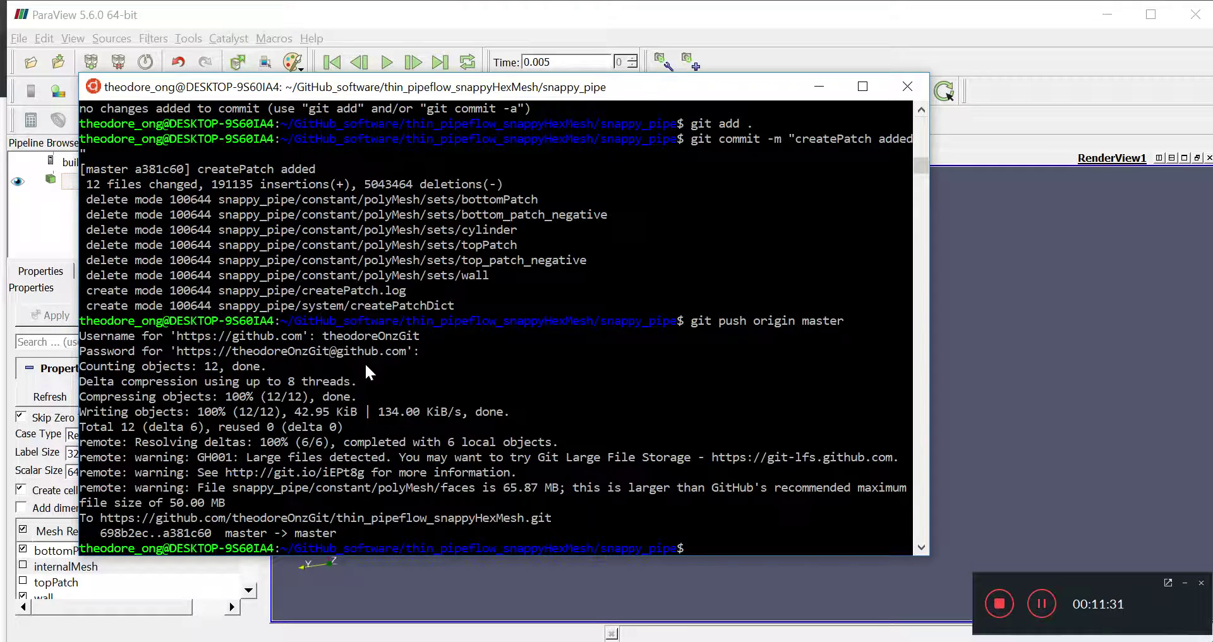
Review the push output: master updated to a381c60, with a 65.87 MB faces file warning.
{"action": "left_click_drag", "start_coordinate": [302, 355], "coordinate": [402, 529]}
{"action": "left_click", "coordinate": [357, 529]}
{"action": "left_click_drag", "start_coordinate": [302, 521], "coordinate": [334, 536]}
{"action": "left_click", "coordinate": [334, 536]}
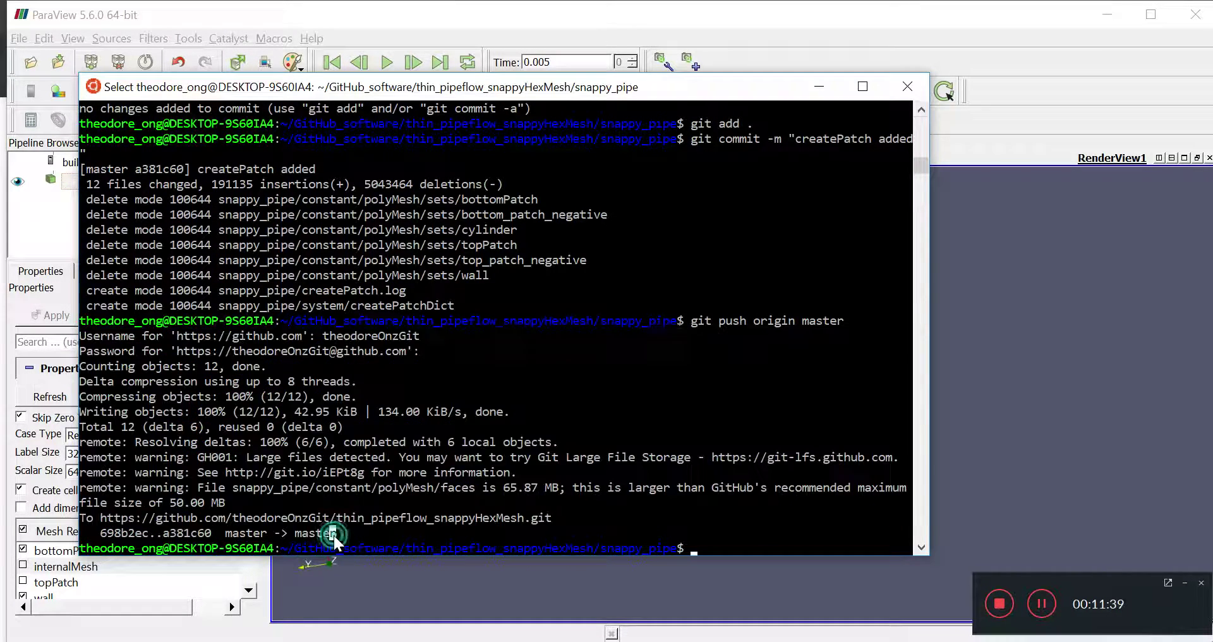
{"action": "left_click", "coordinate": [137, 394]}
{"action": "scroll", "coordinate": [650, 432], "scroll_direction": "up", "scroll_amount": 4}
{"action": "scroll", "coordinate": [650, 432], "scroll_direction": "down", "scroll_amount": 6}
{"action": "scroll", "coordinate": [650, 432], "scroll_direction": "up", "scroll_amount": 4}
{"action": "scroll", "coordinate": [650, 432], "scroll_direction": "down", "scroll_amount": 2}
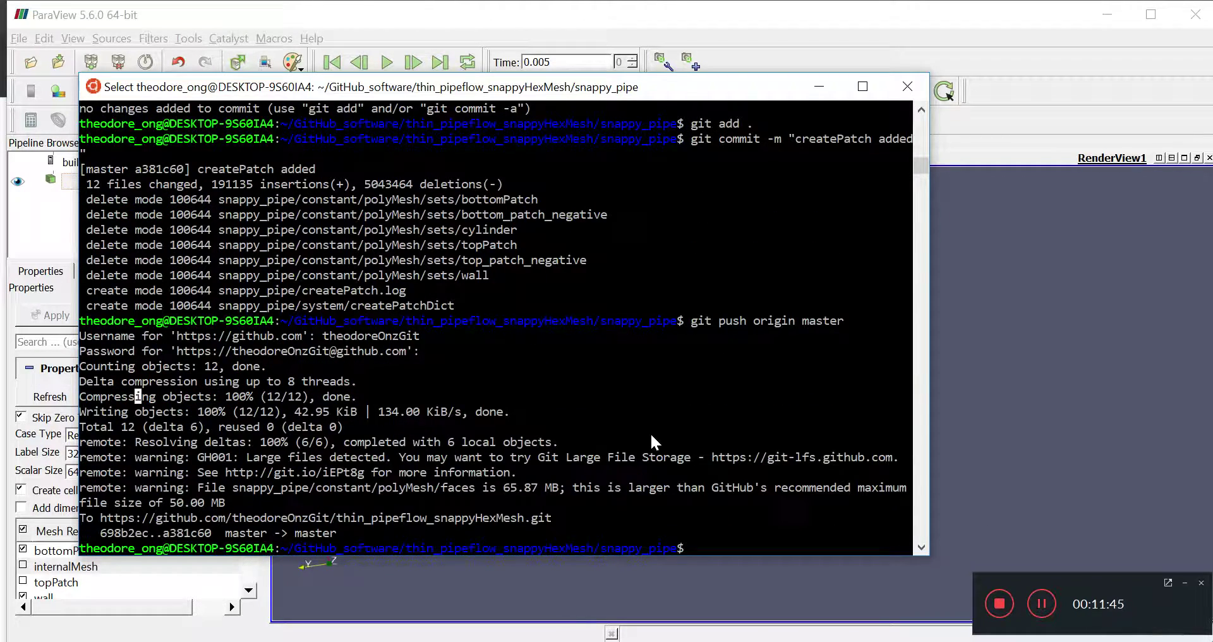